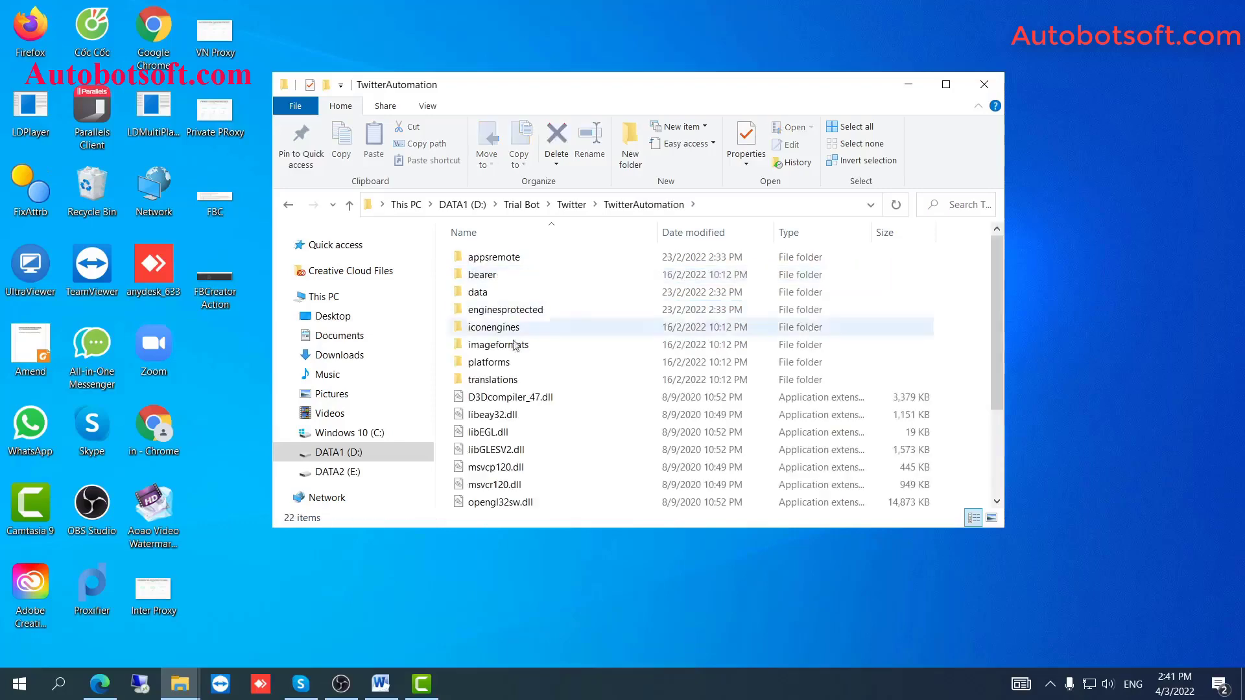
Scroll the TwitterAutomation folder down to find TwitterAutomation.exe.
scroll(506, 389, down, 3)
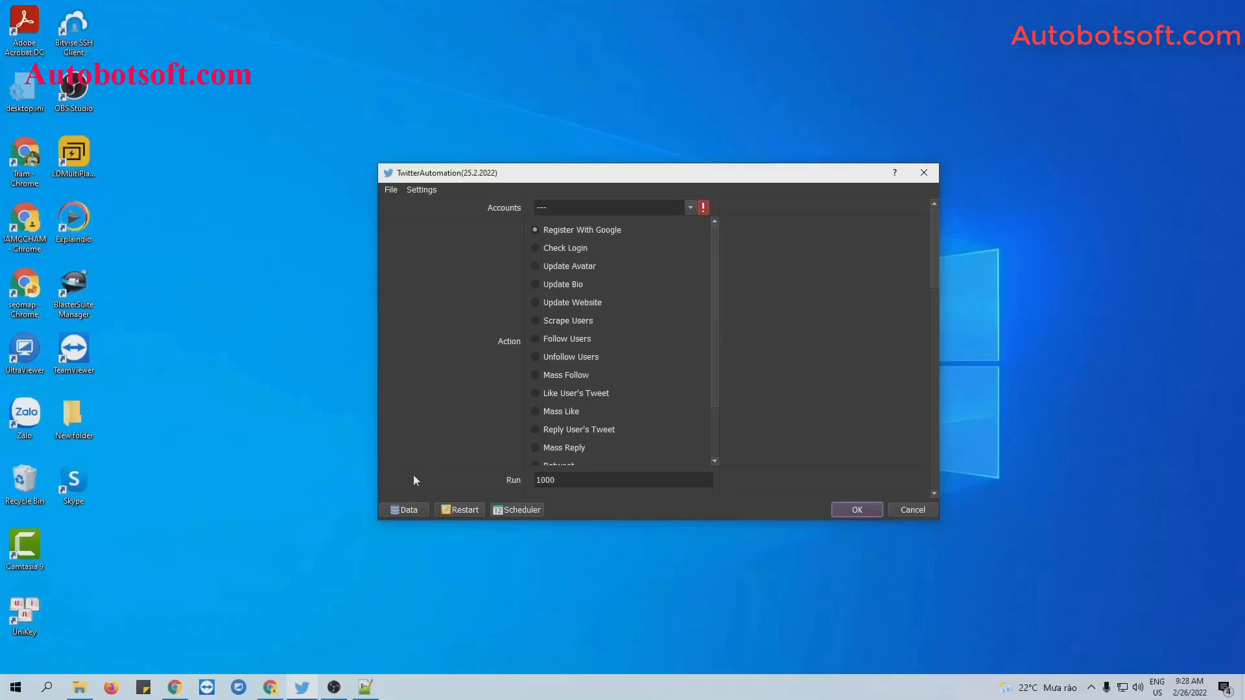
In the Database Manager, add a new account group named Tutorial and select it.
click(405, 510)
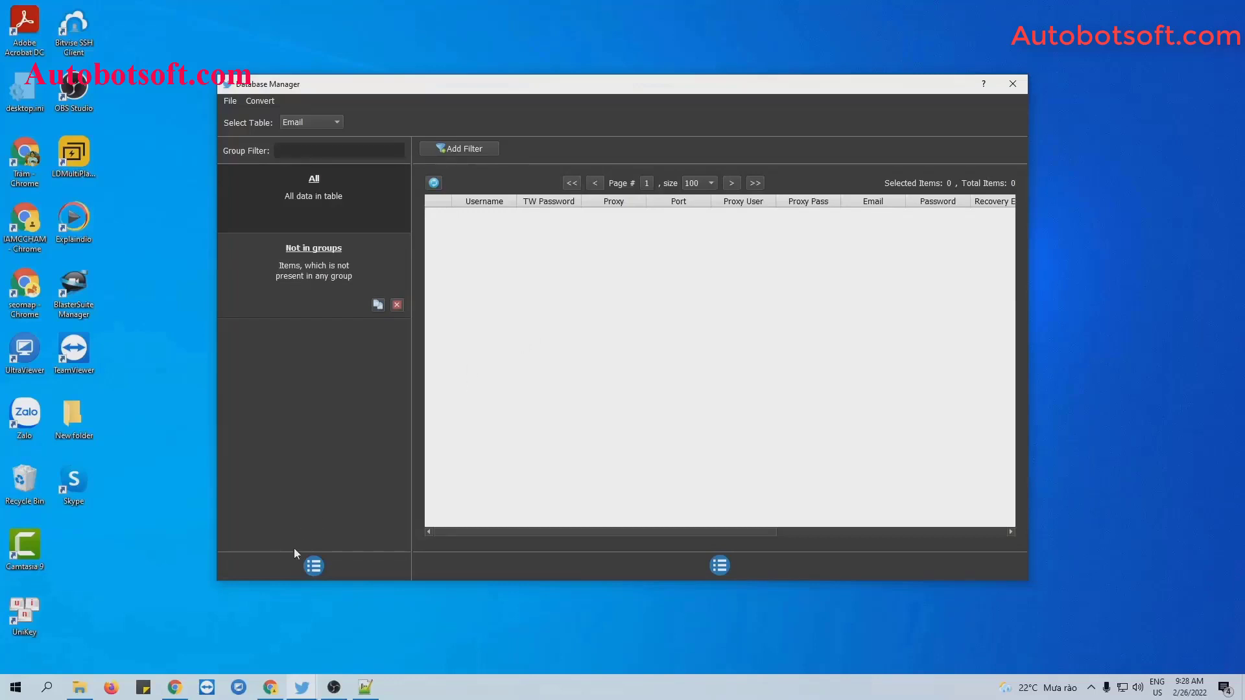
click(311, 571)
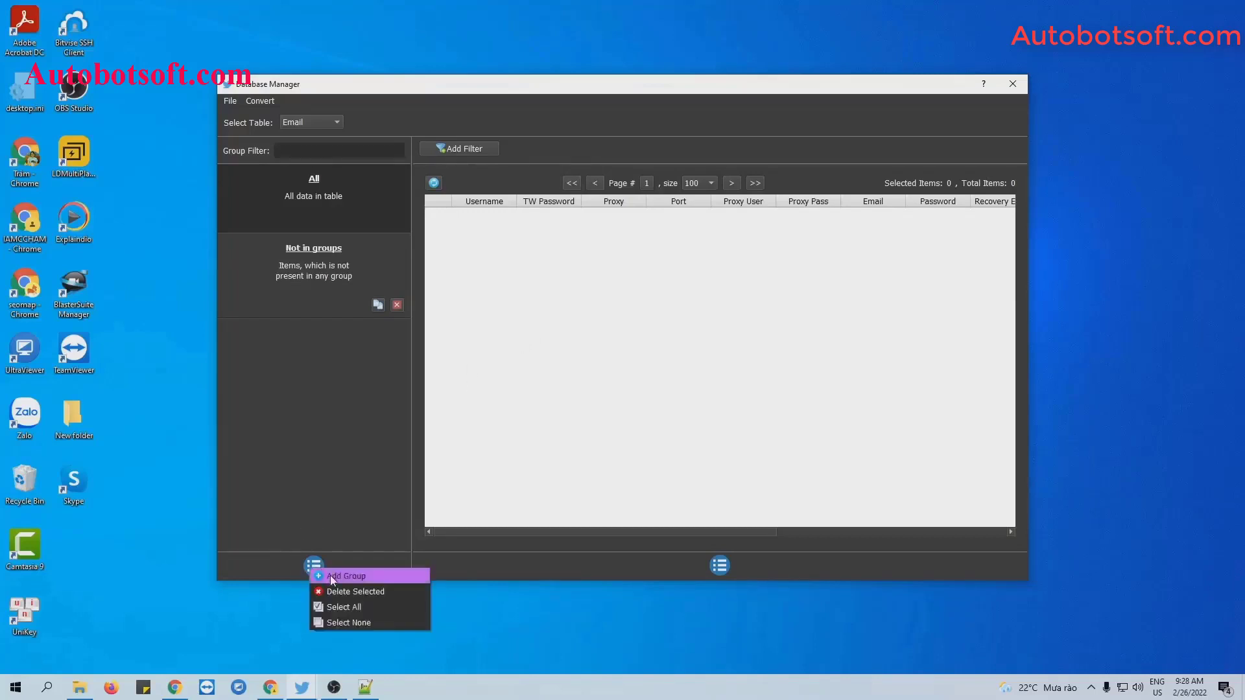
click(329, 575)
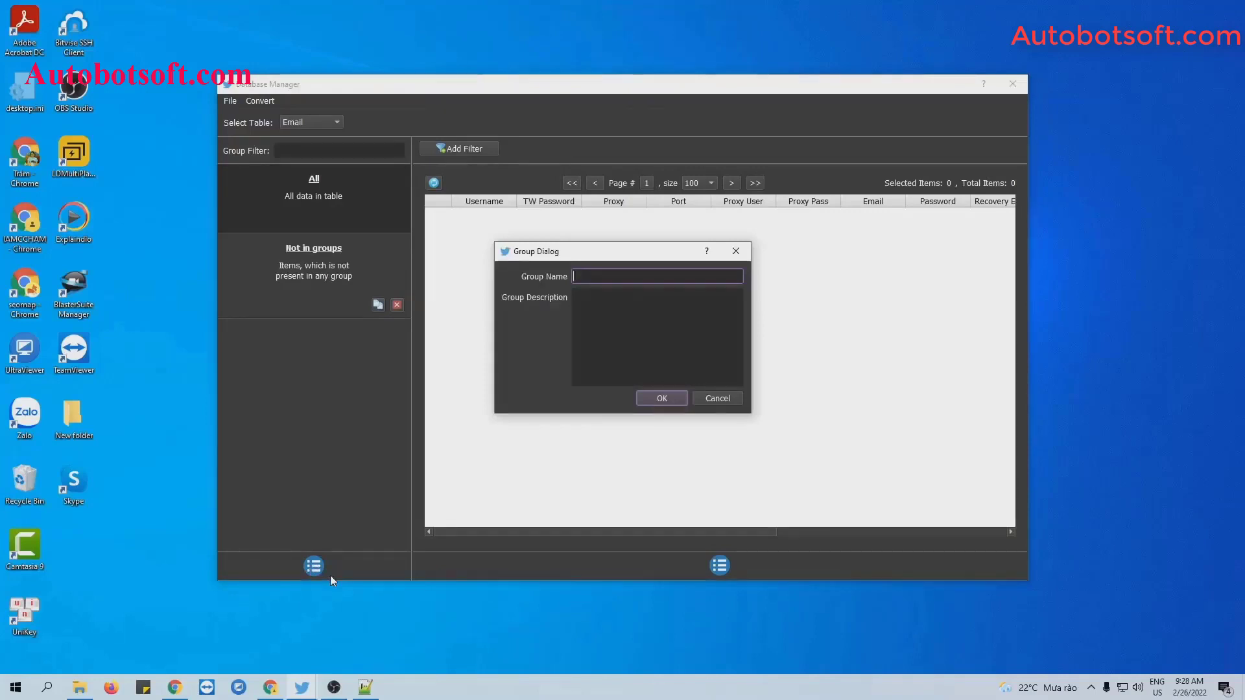
text(Tutorial)
click(639, 398)
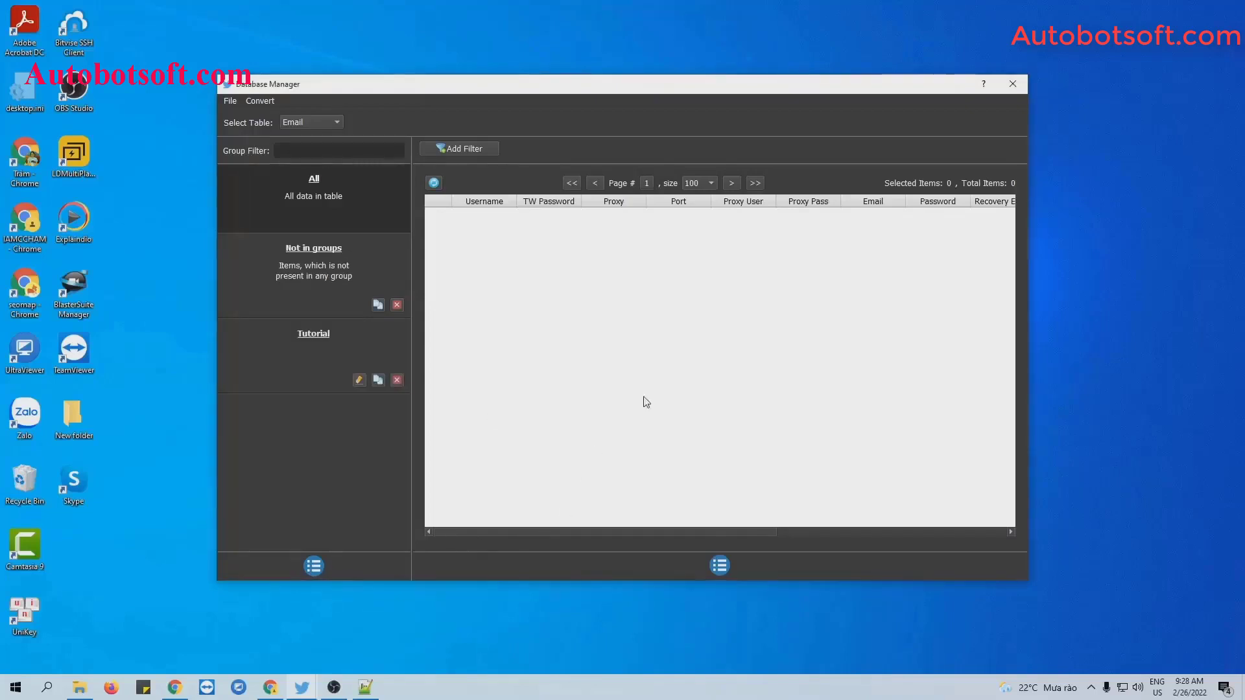
click(331, 337)
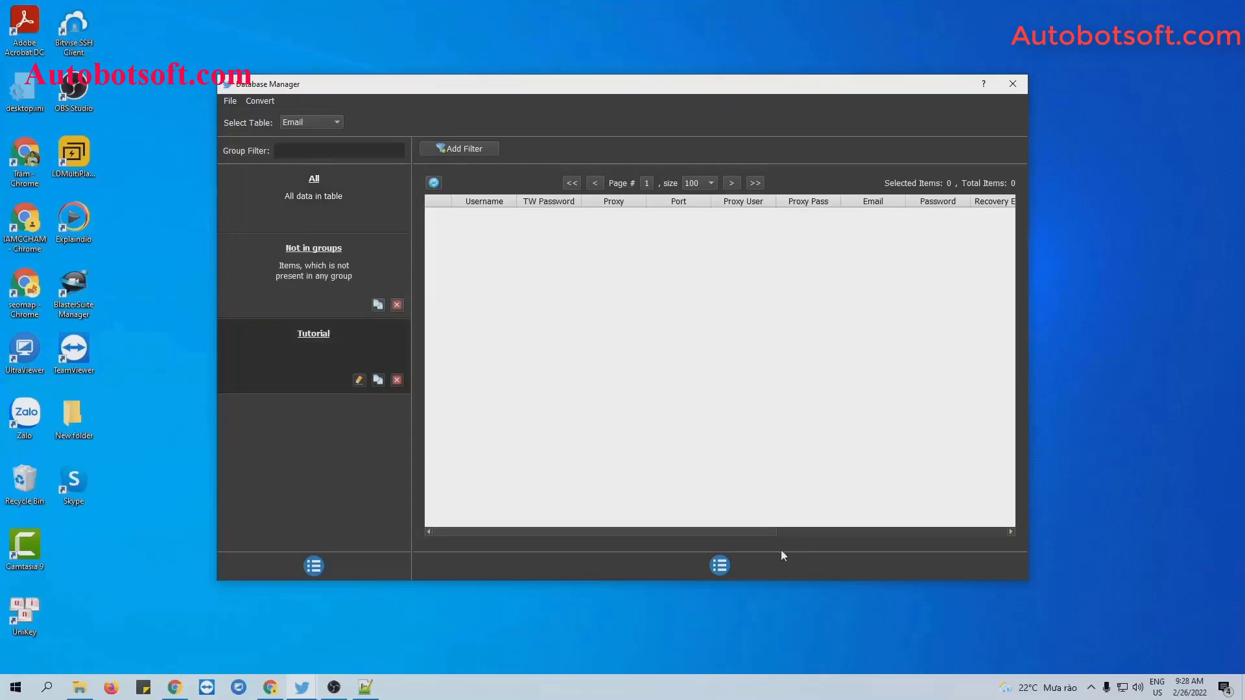
Add an account with the username and Twitter password to the Tutorial group.
click(722, 563)
click(734, 568)
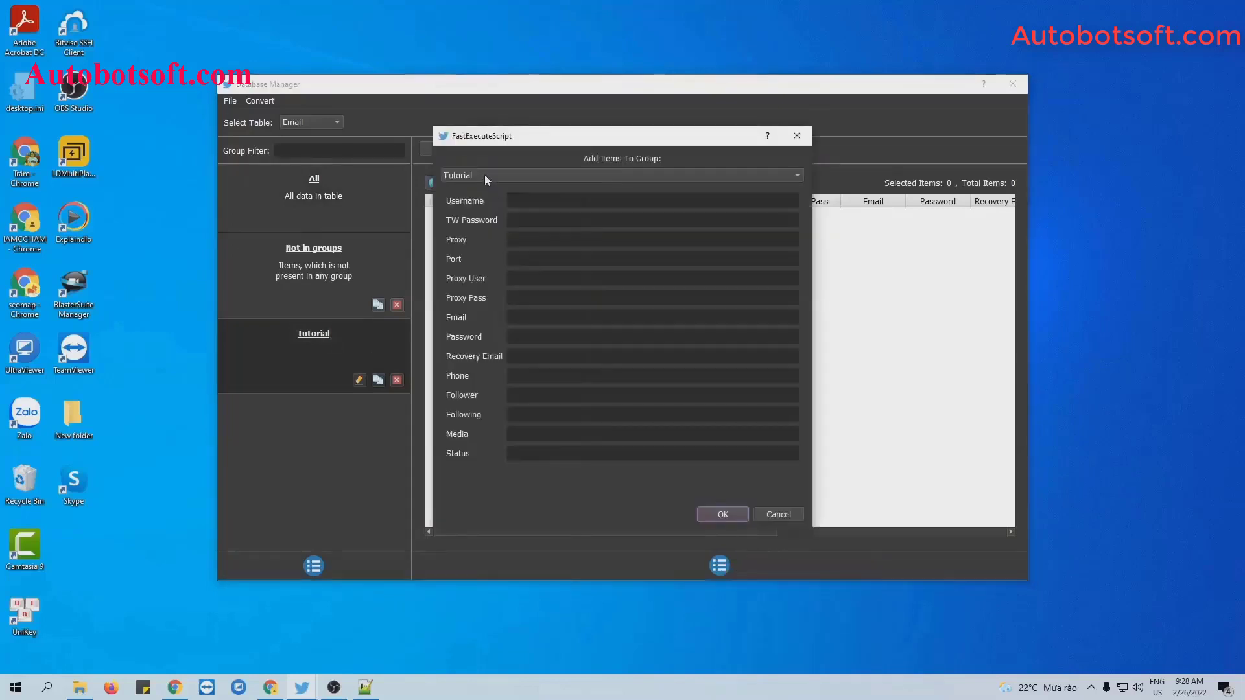
click(528, 201)
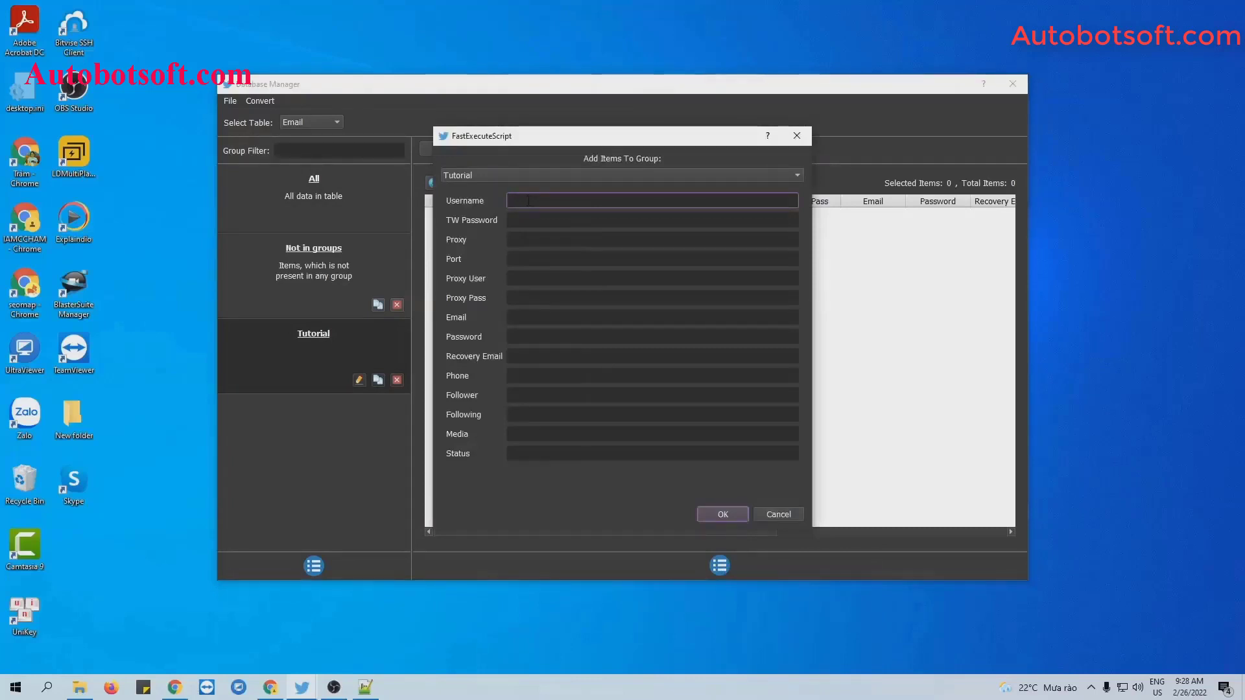
text(qnisoft)
click(511, 220)
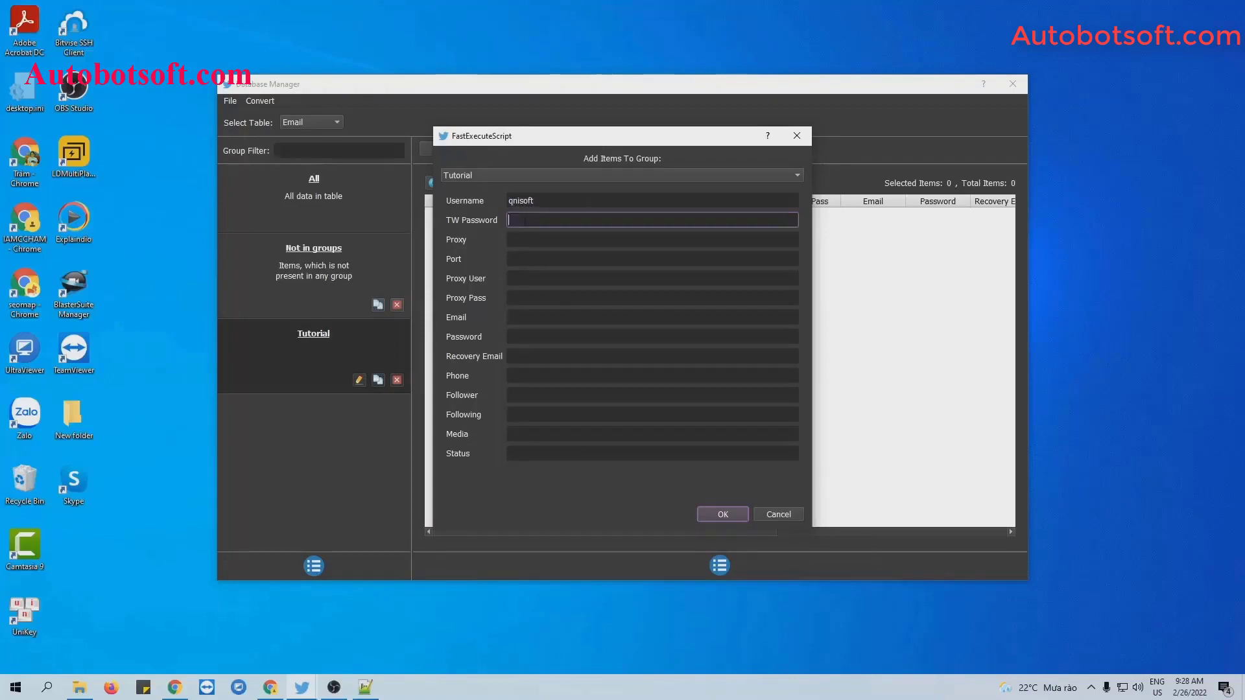
text(123456)
right_click(533, 240)
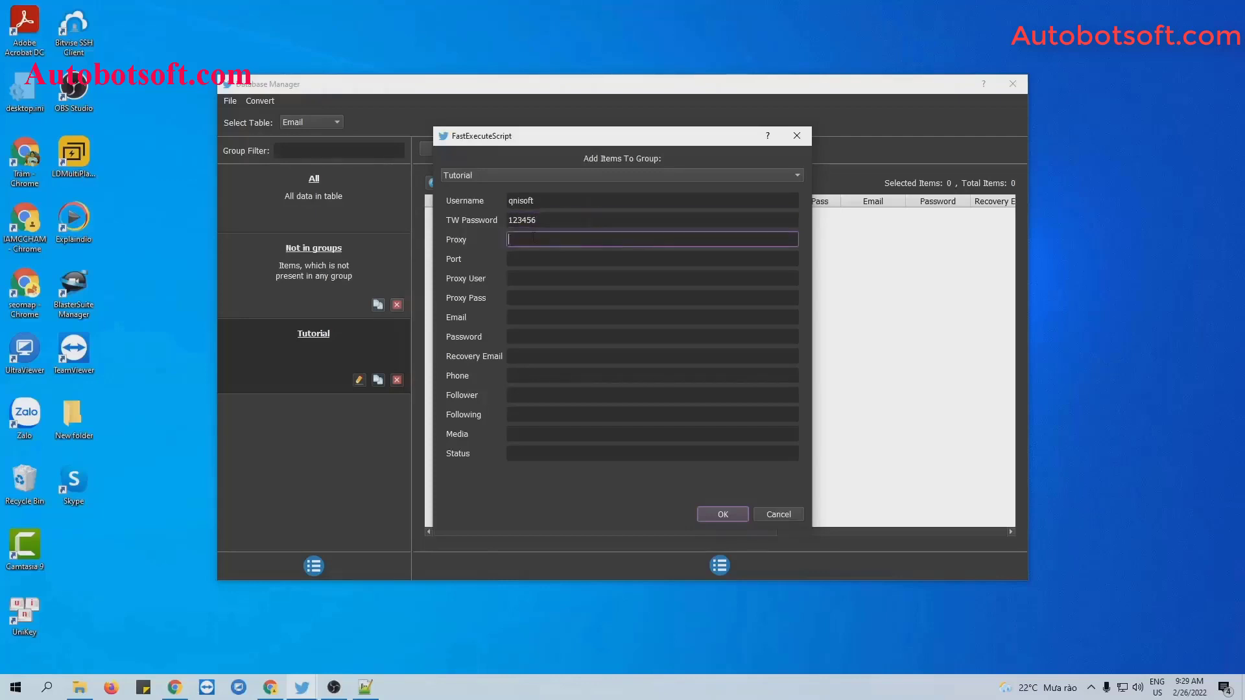
click(526, 259)
click(518, 278)
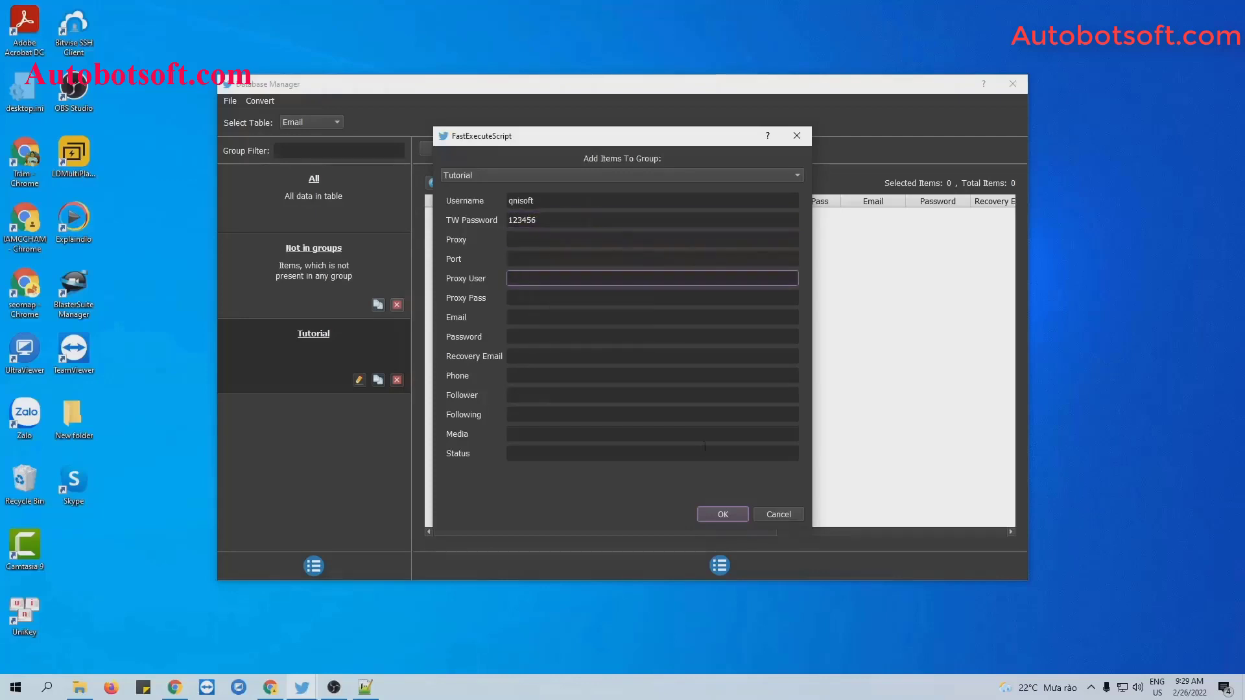
click(725, 514)
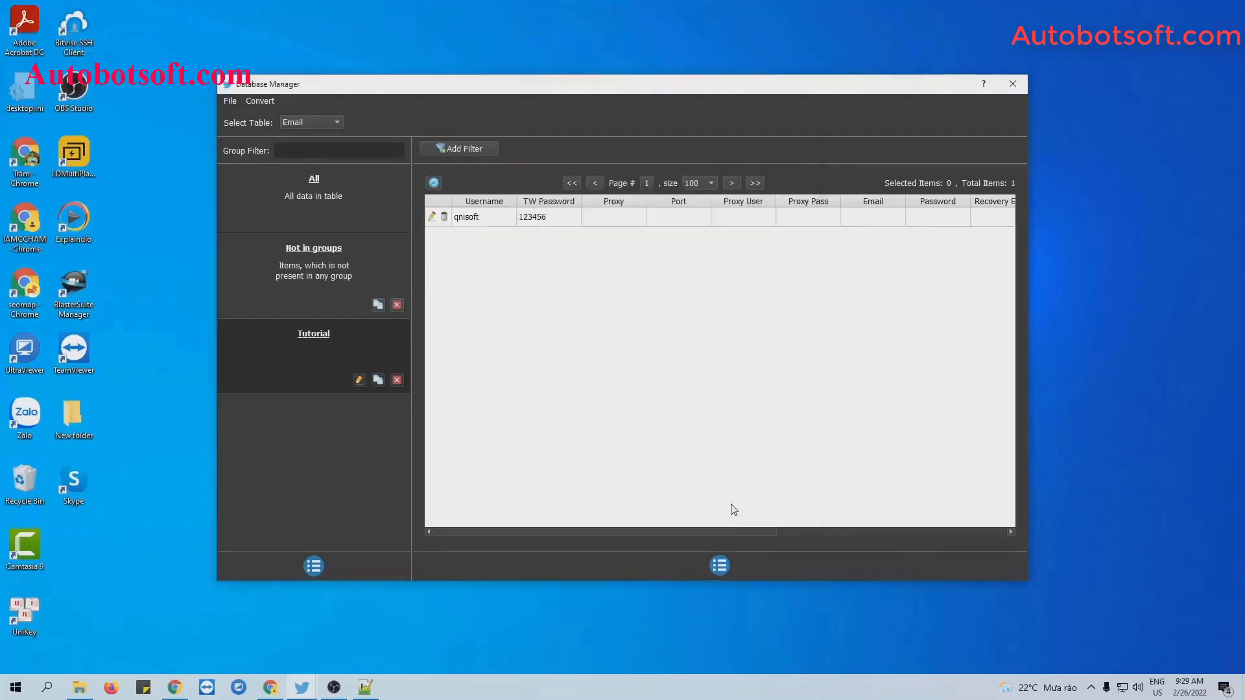
Reopen a blank add-account form and close it without saving.
click(721, 567)
click(745, 574)
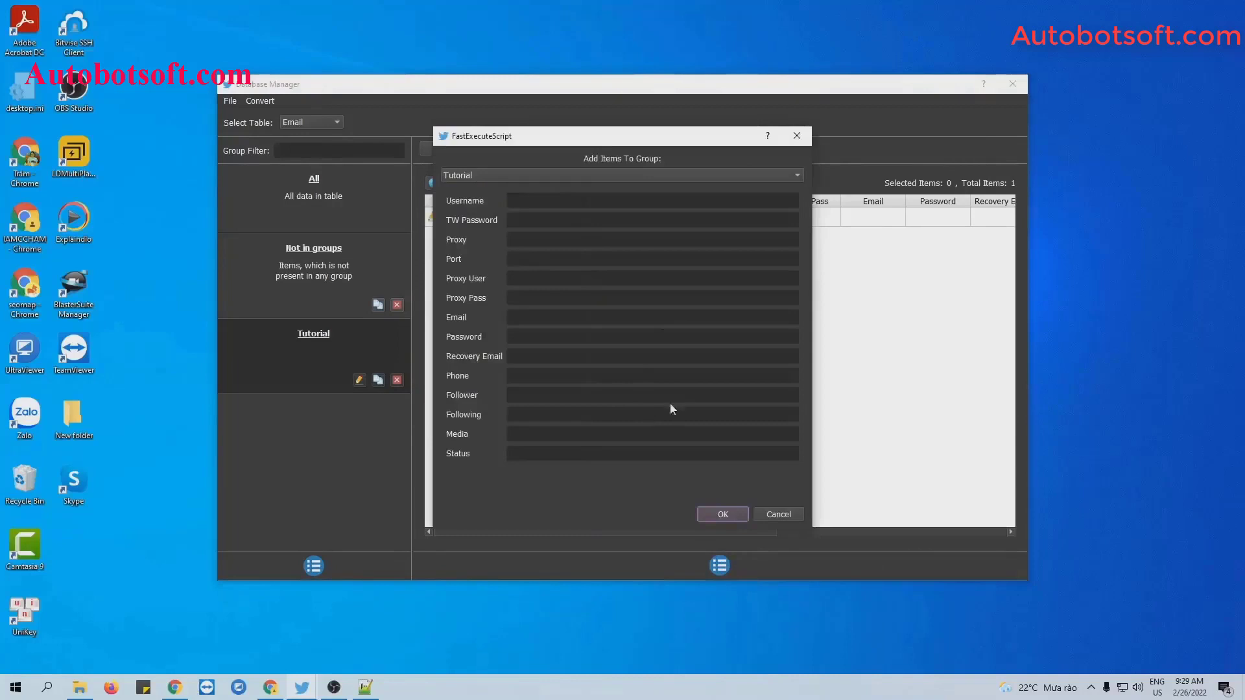
click(797, 135)
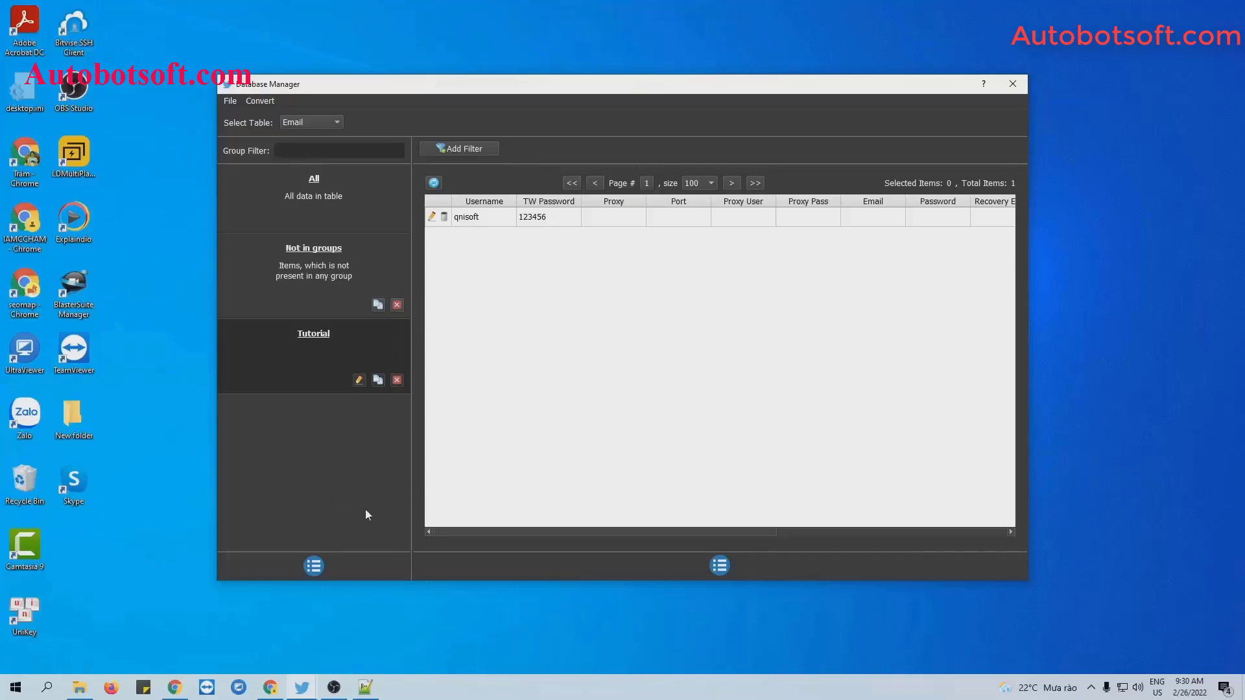
Create a new account group named Tutorial-REG and select it.
click(313, 566)
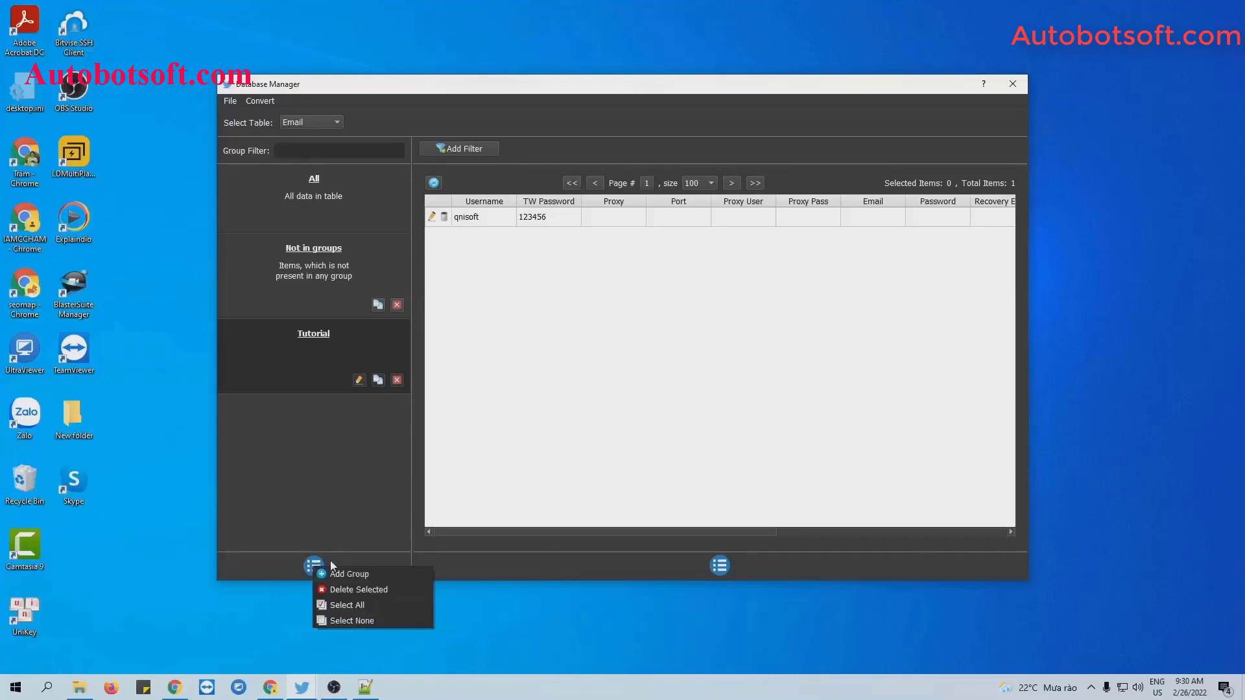
click(336, 570)
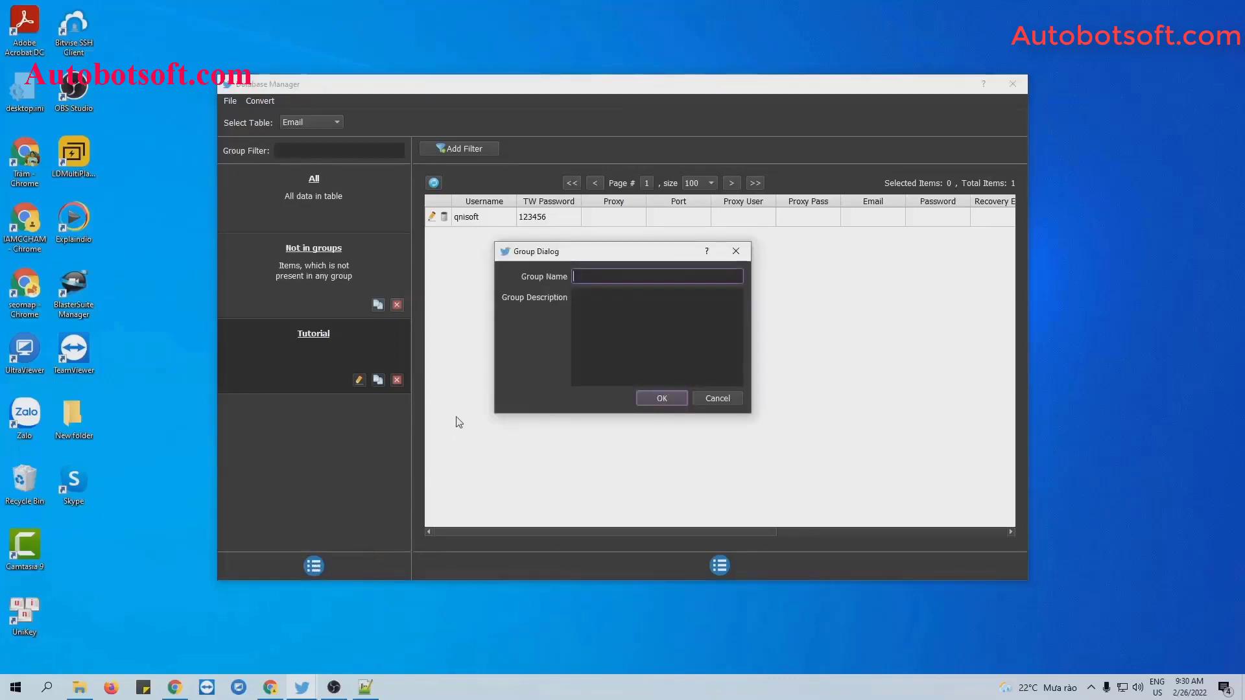
text(Tutorial-REG)
key(Return)
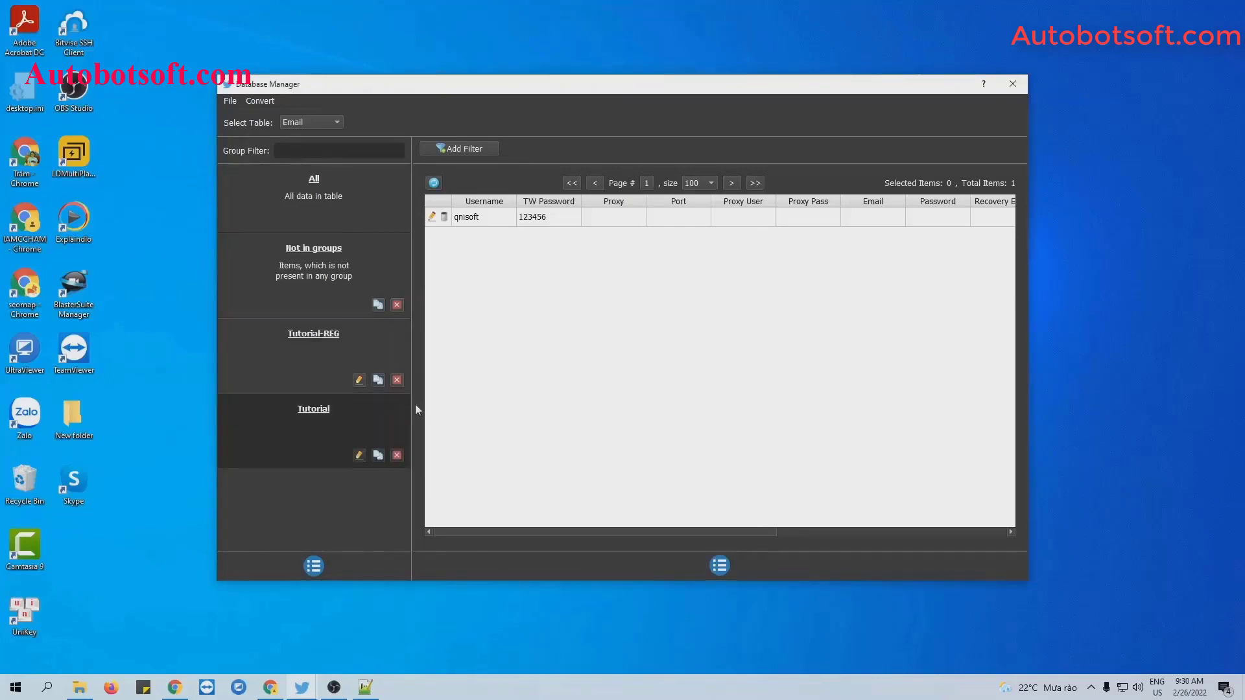
click(336, 334)
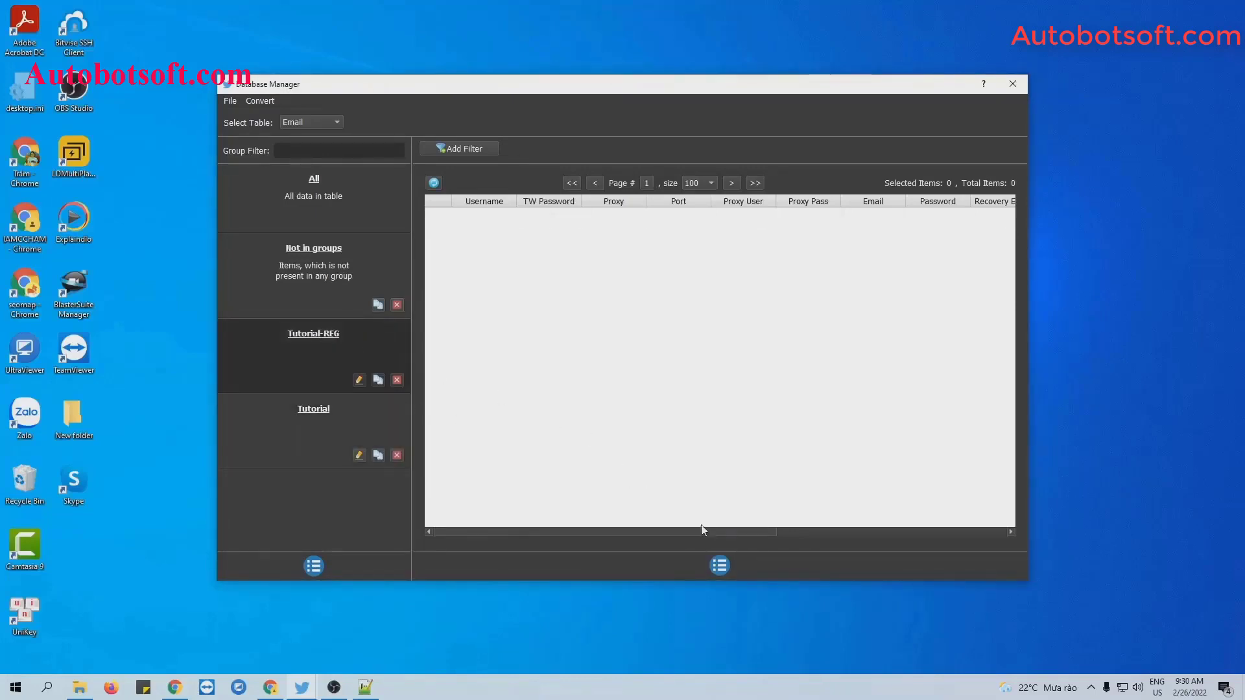
Add an account to Tutorial-REG with its email address, email password and recovery email.
click(722, 559)
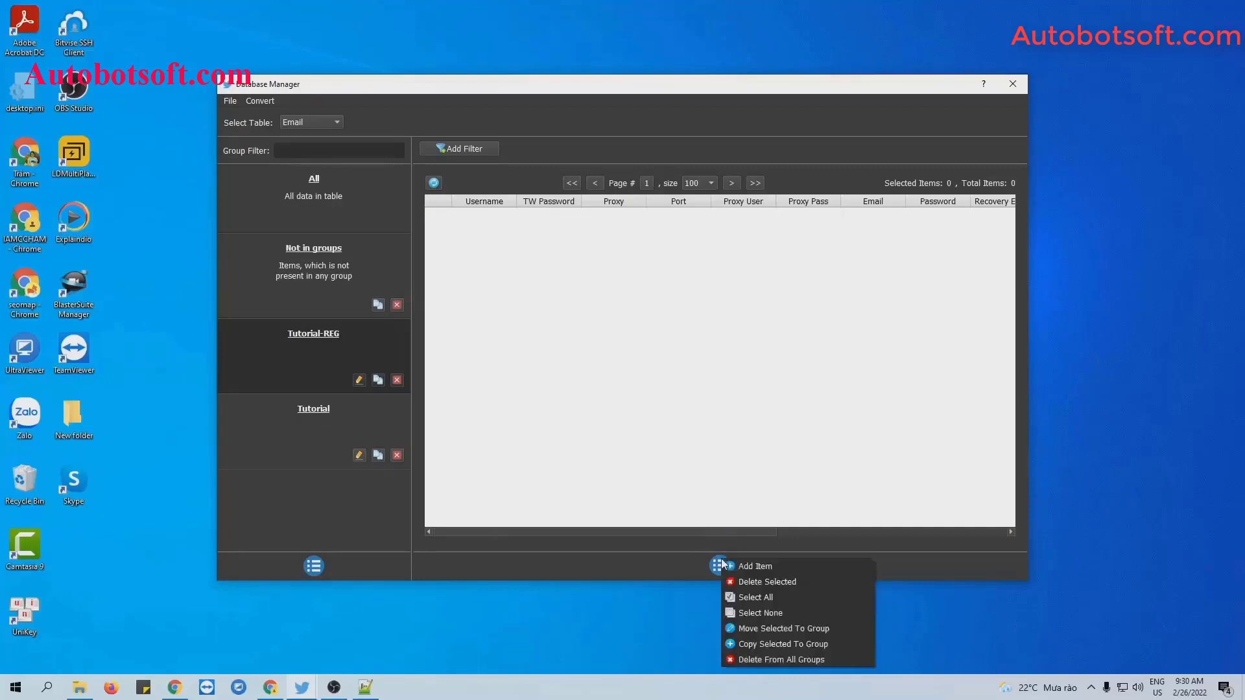
click(733, 563)
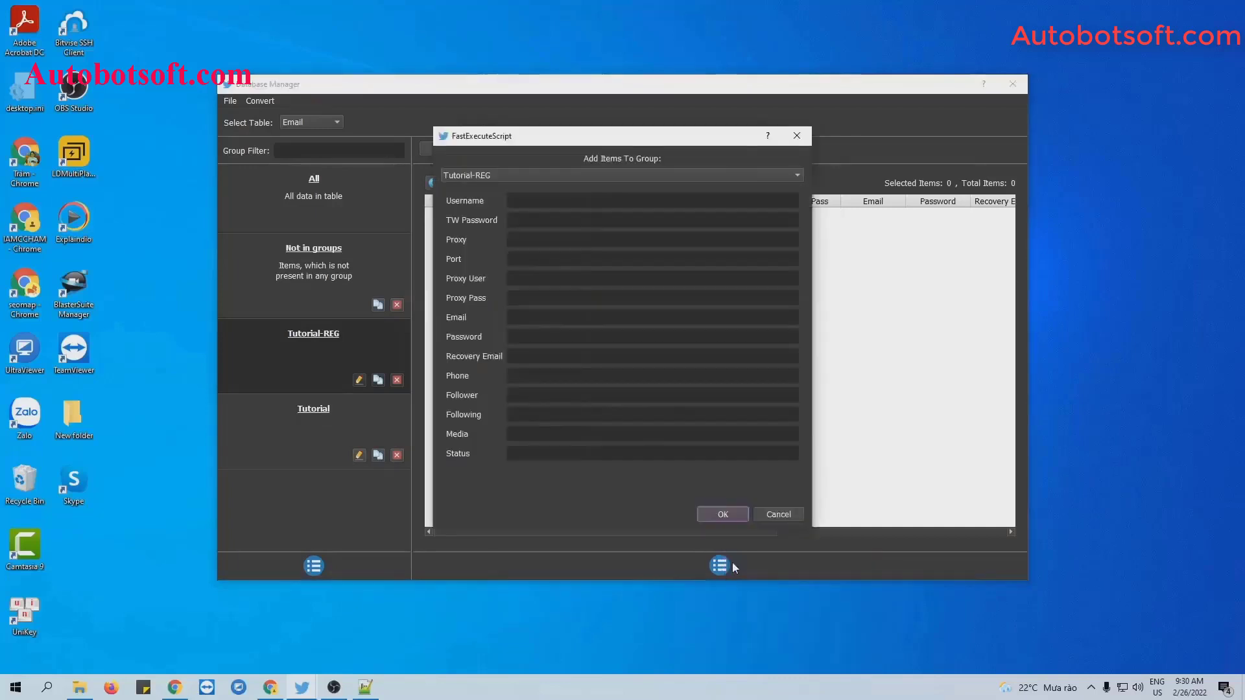
click(523, 217)
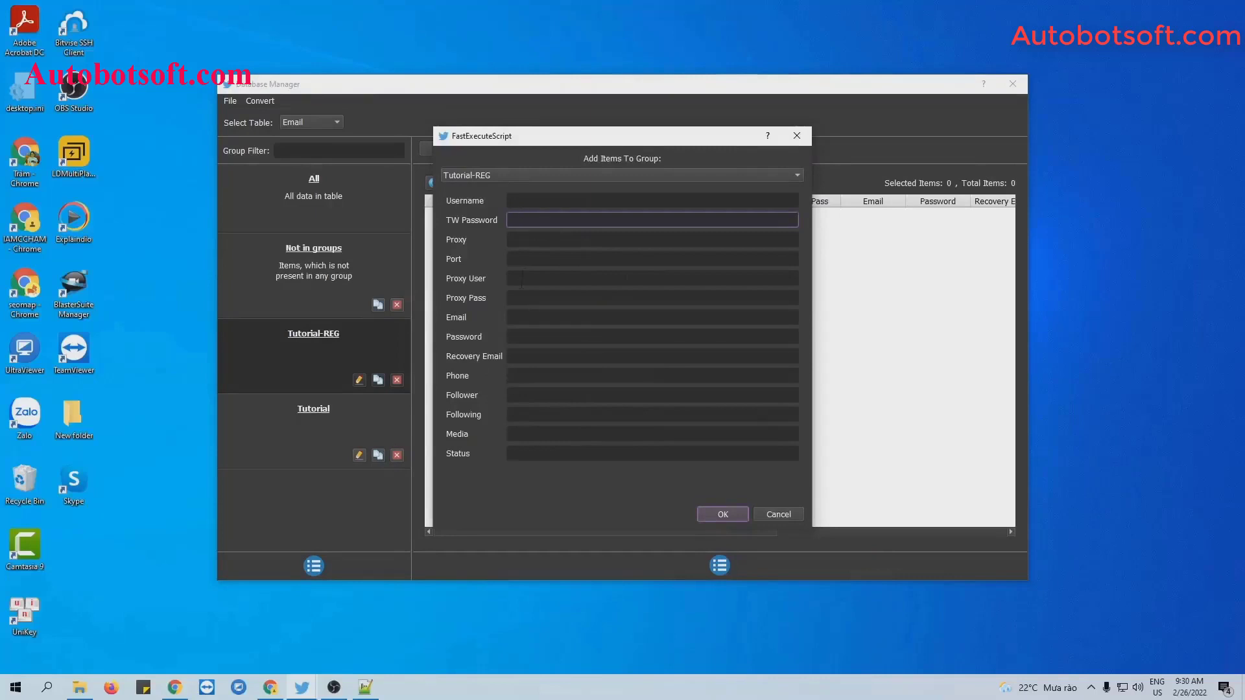
click(519, 317)
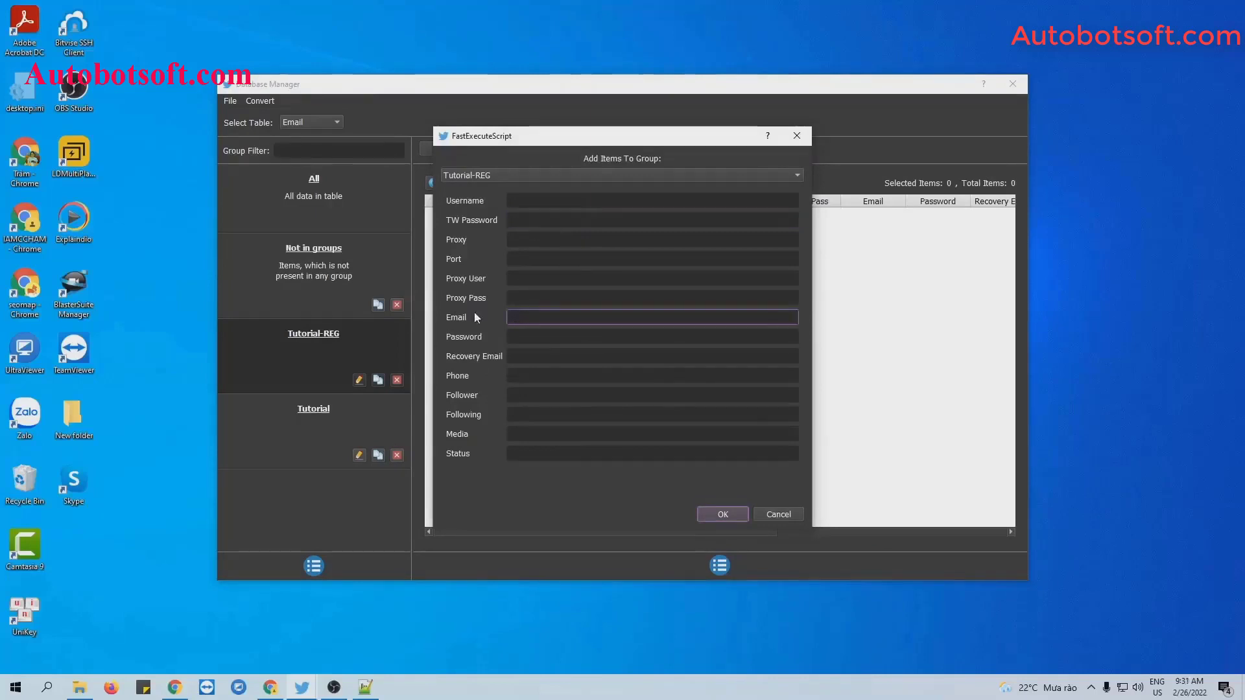
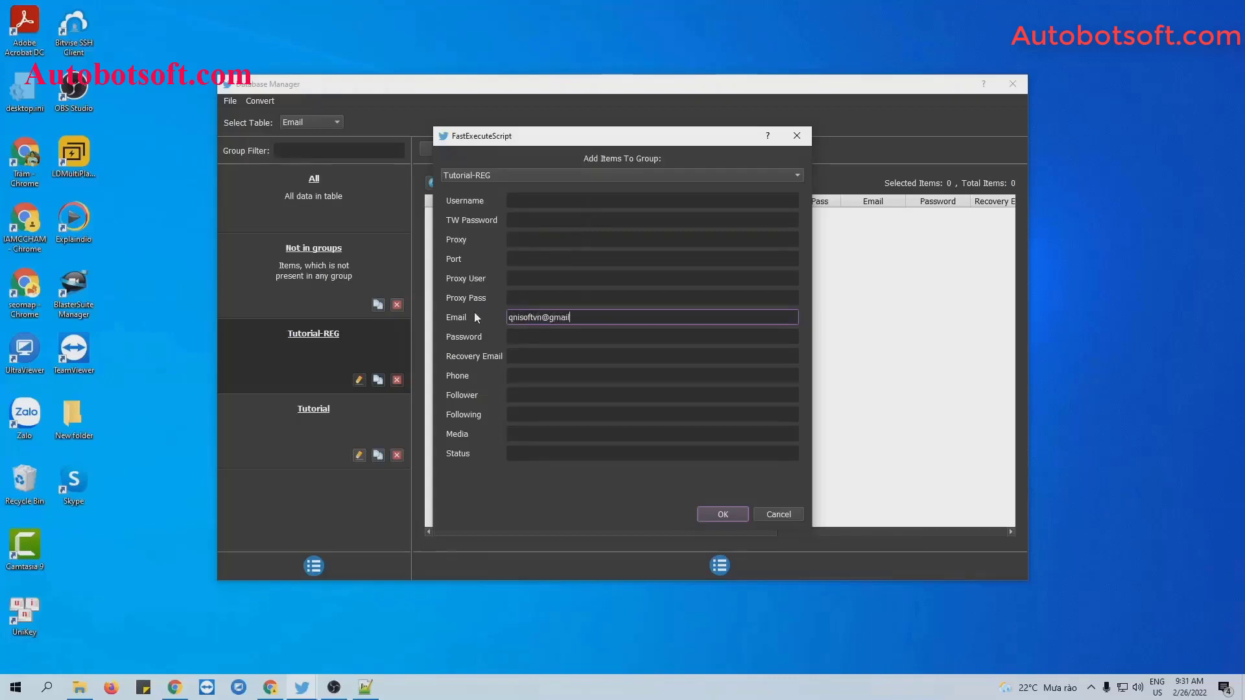
click(535, 338)
text(12)
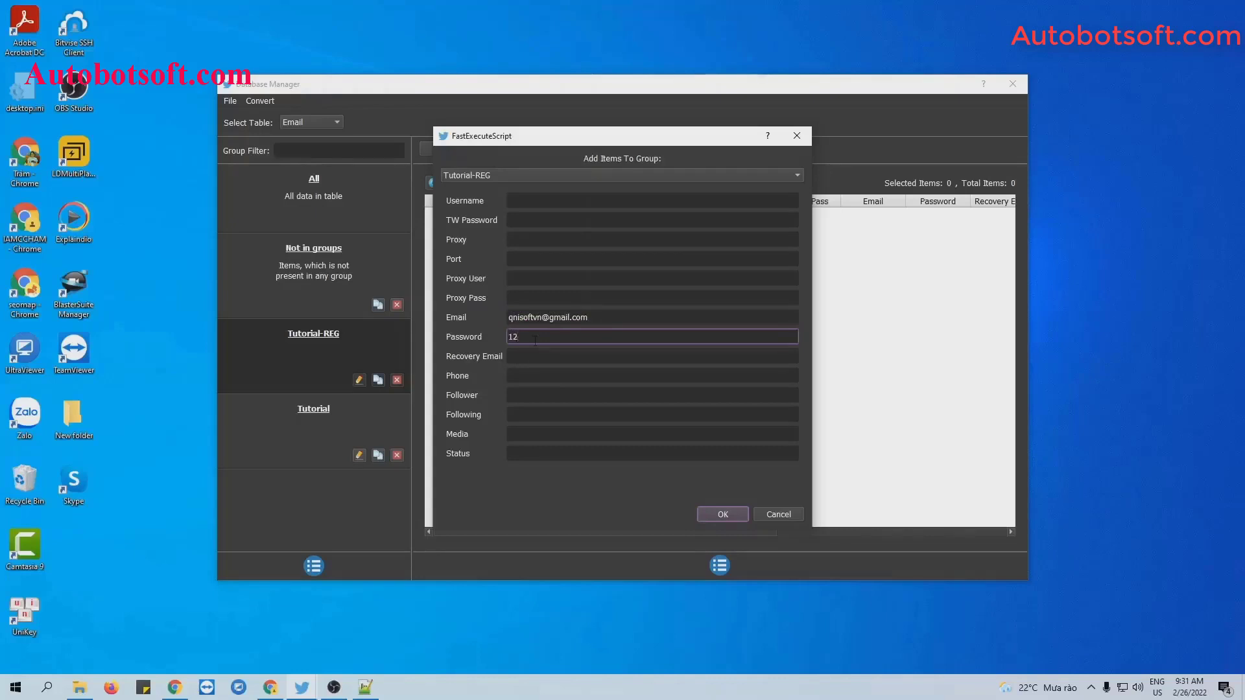
text(3456)
click(529, 353)
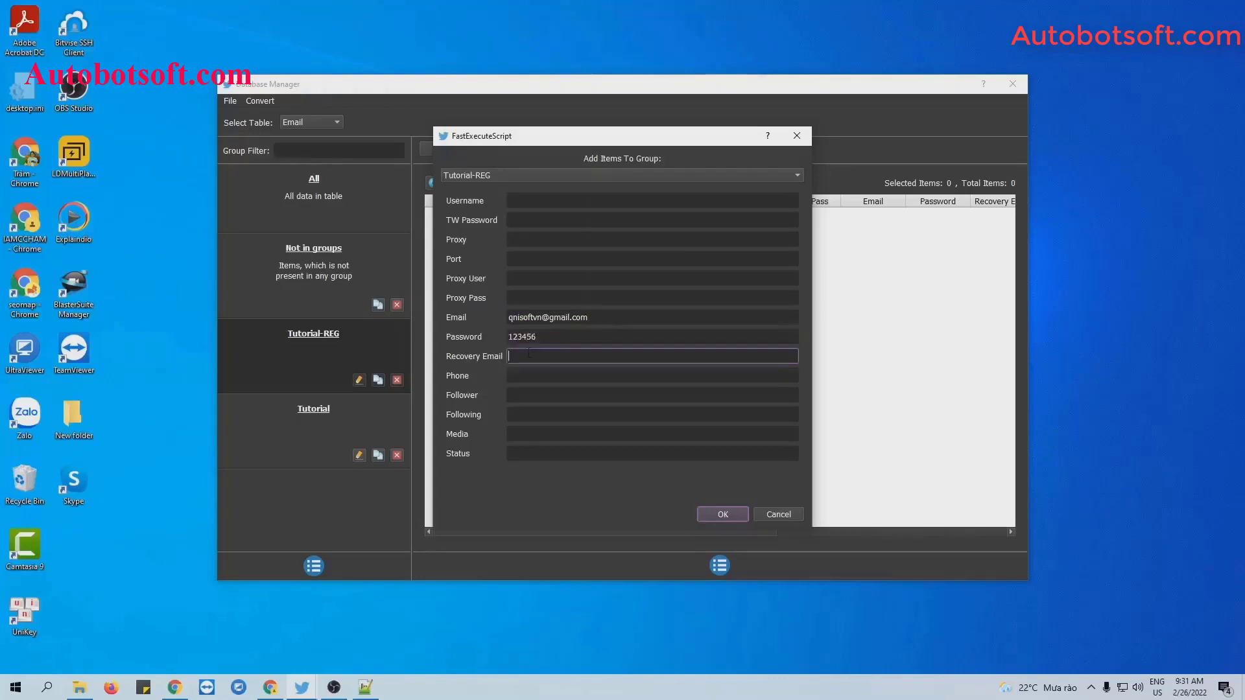
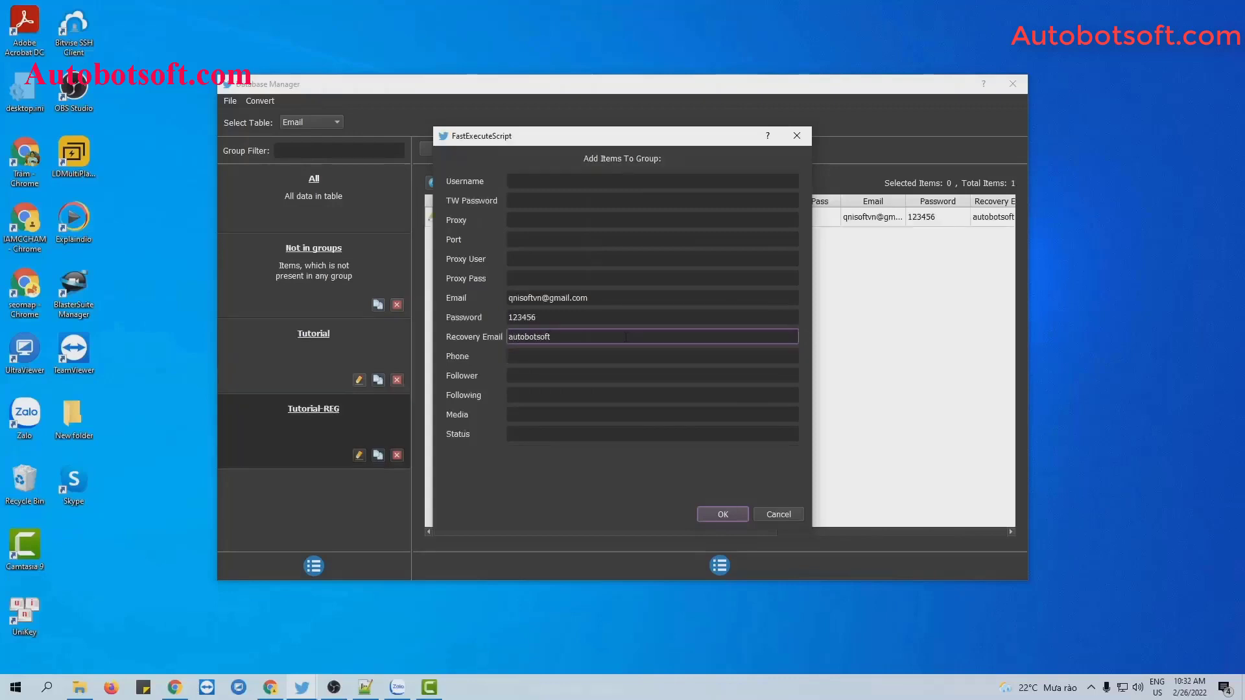
click(722, 514)
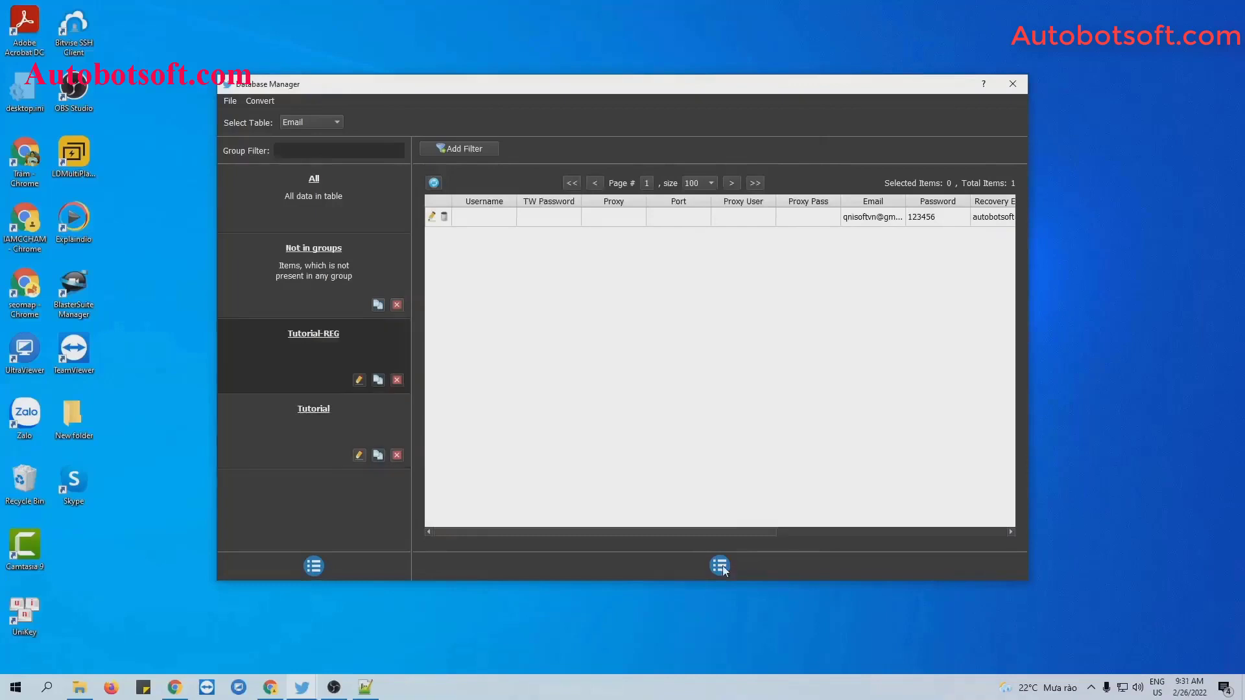
Reopen a blank add-account form and close it without saving.
click(723, 565)
click(729, 572)
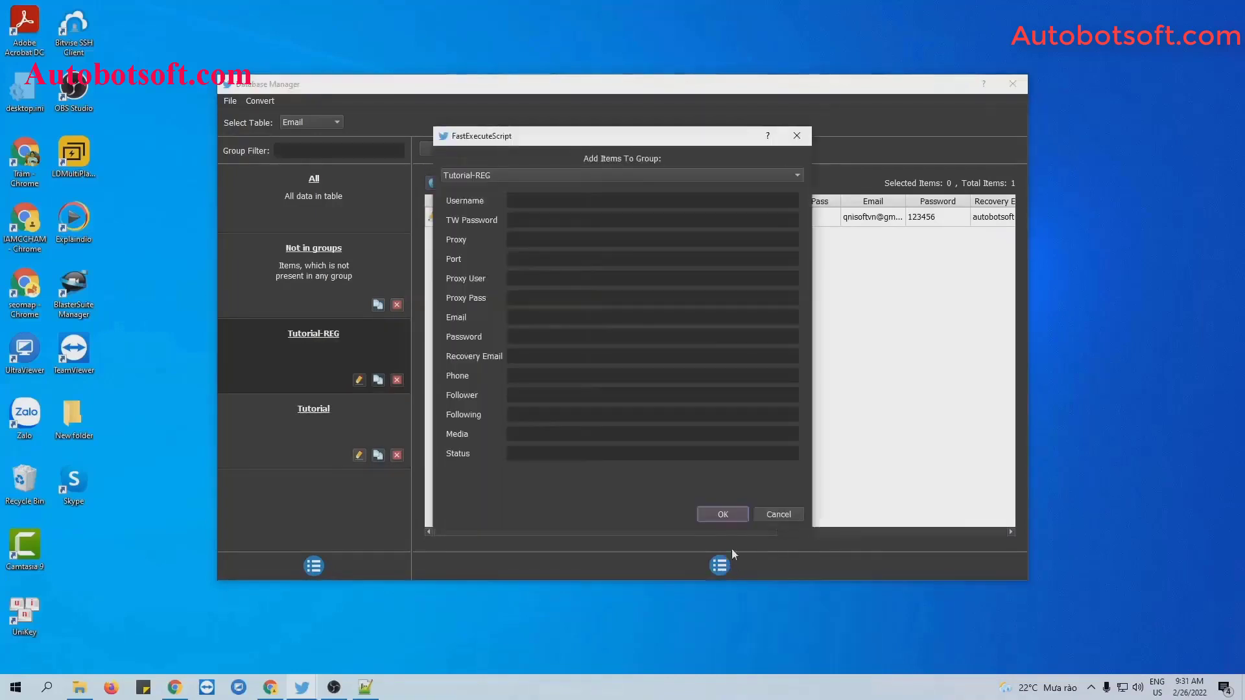
click(797, 136)
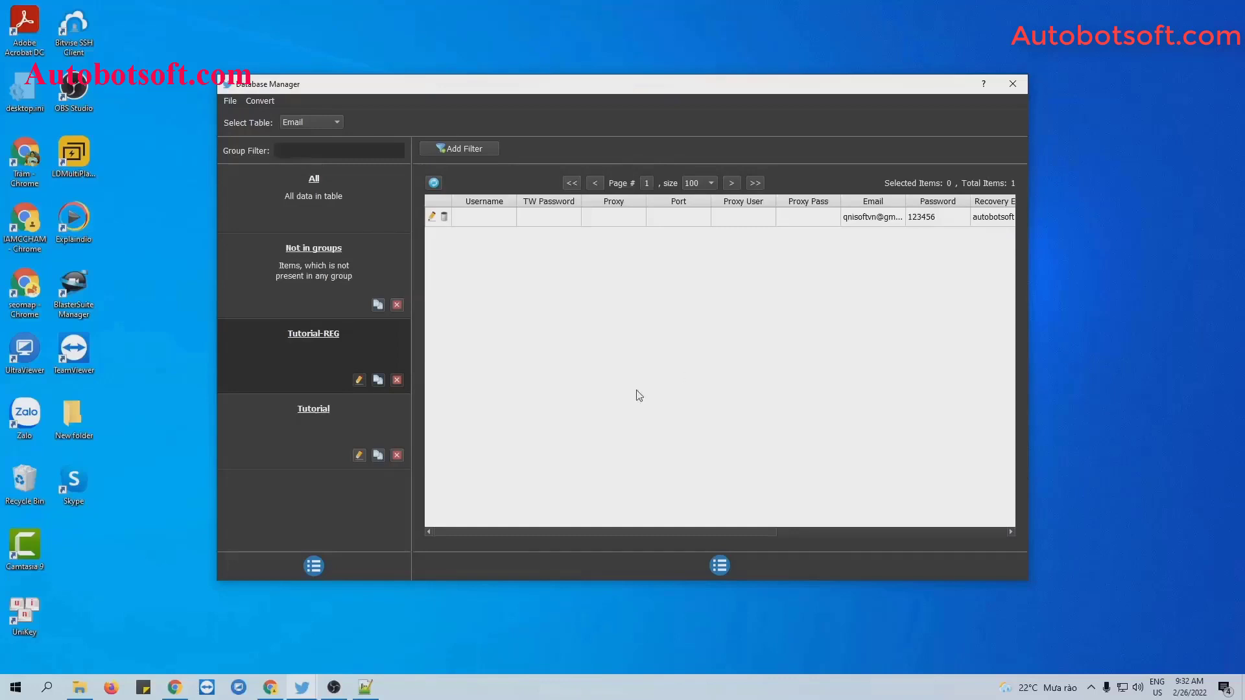
Create a new text document in Twitter-Automation named account.txt and open it.
click(79, 686)
right_click(162, 385)
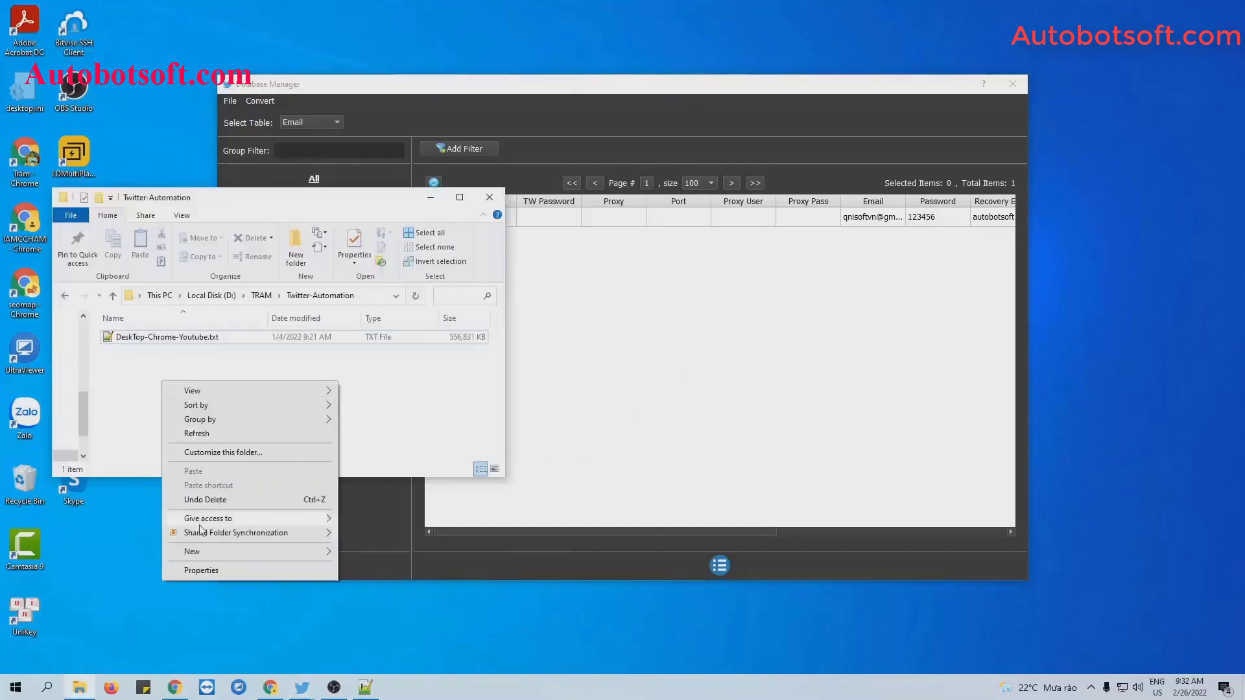
click(383, 528)
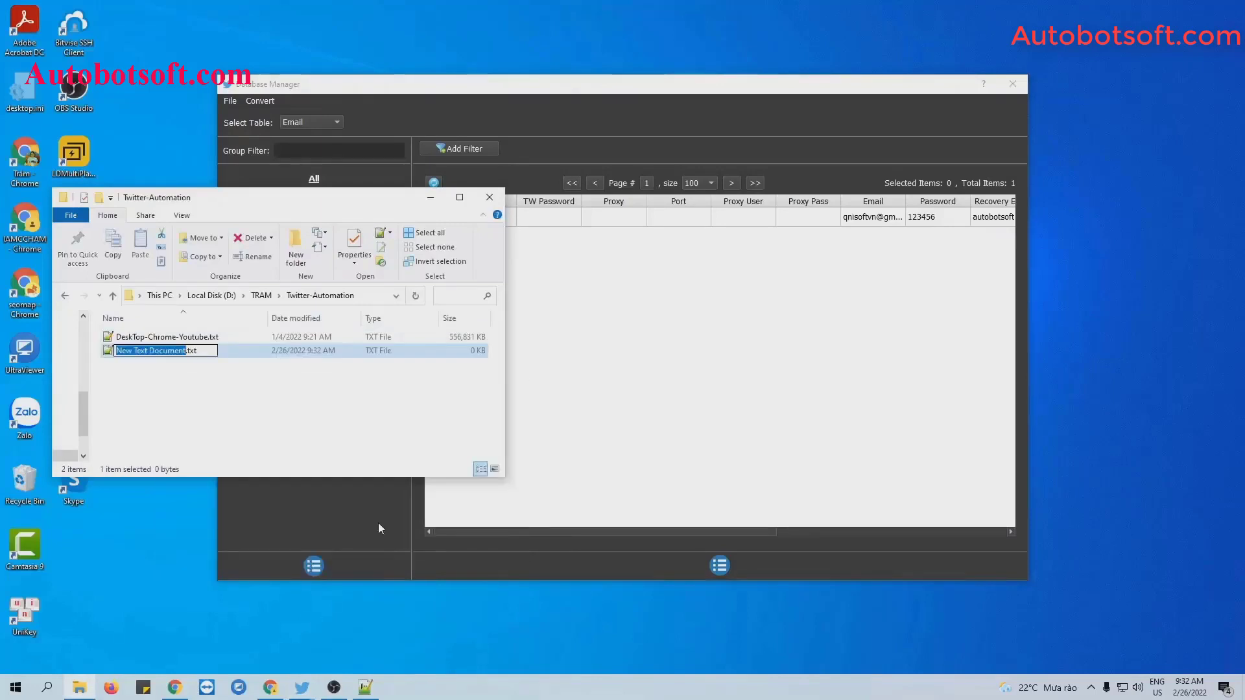
text(accu)
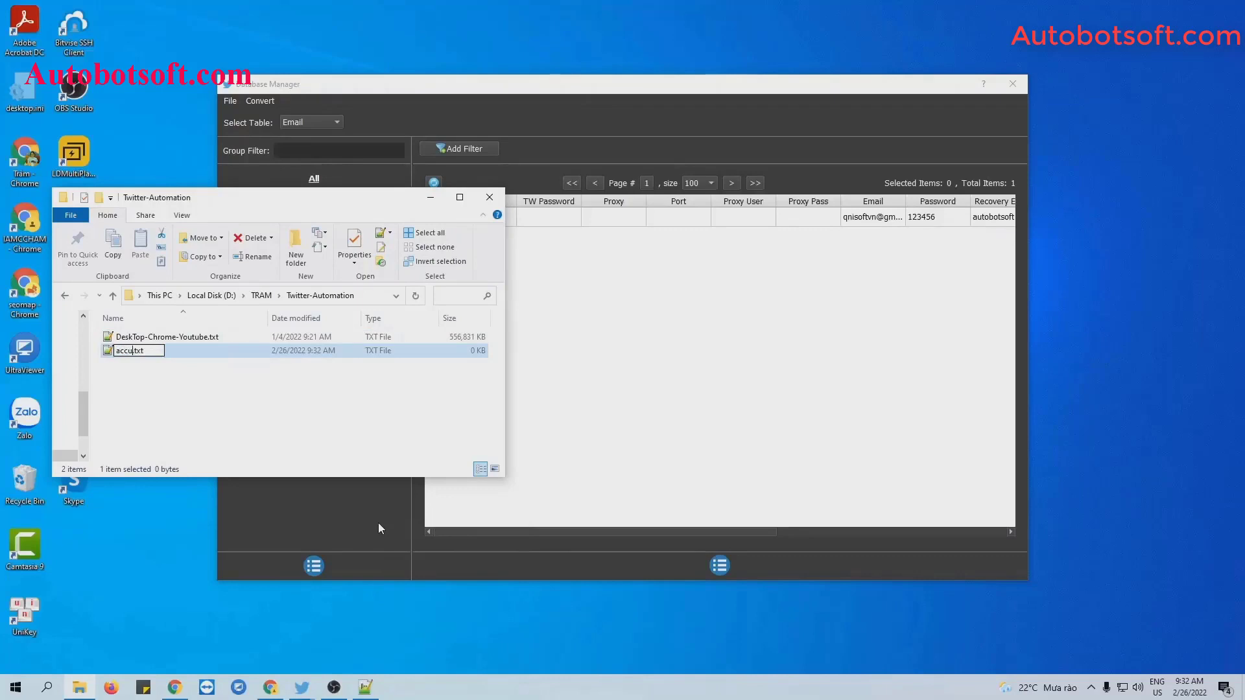
key(BackSpace)
text(ount)
key(Return)
double_click(144, 342)
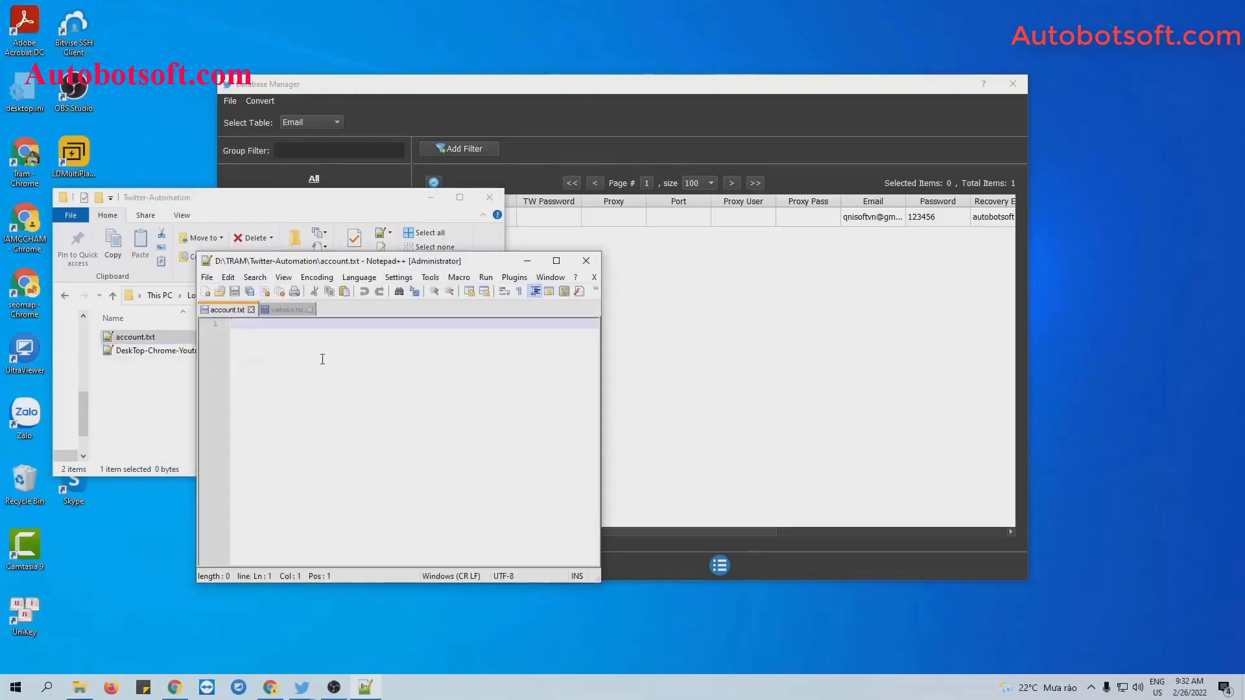
Write the account's username and password as one comma-separated line, save, and minimize Notepad++.
key(ctrl+v)
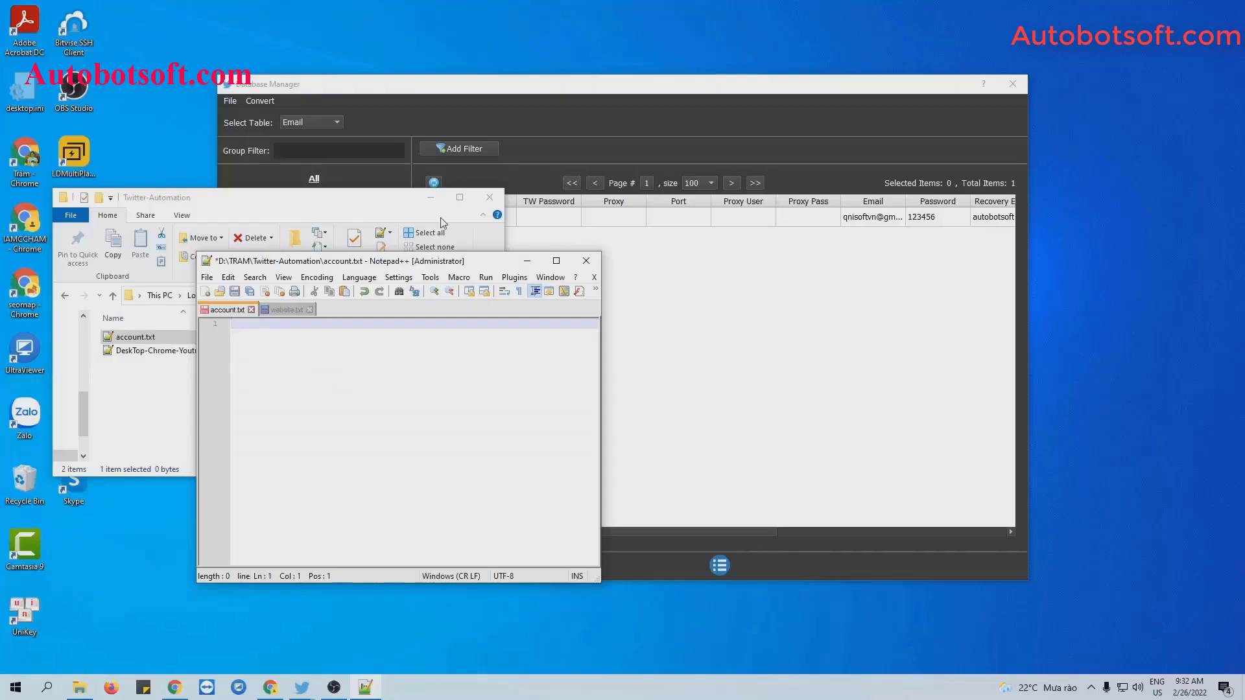
click(431, 197)
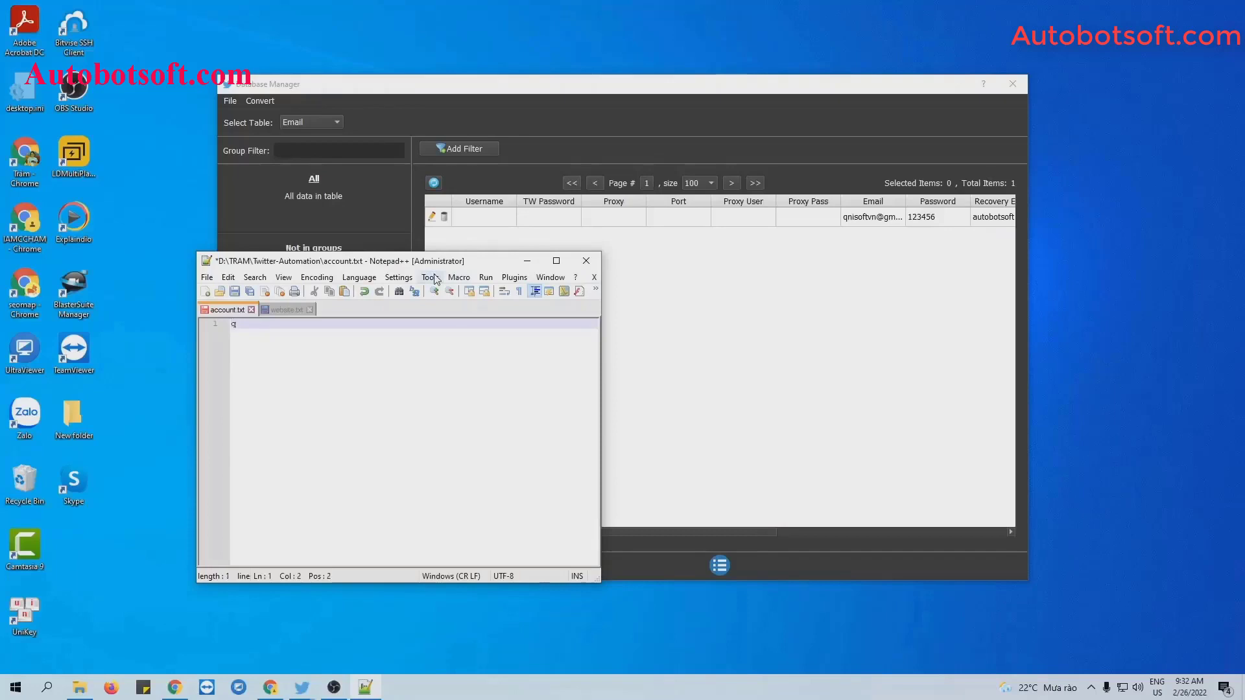
text(isoft,)
text(12345)
click(233, 292)
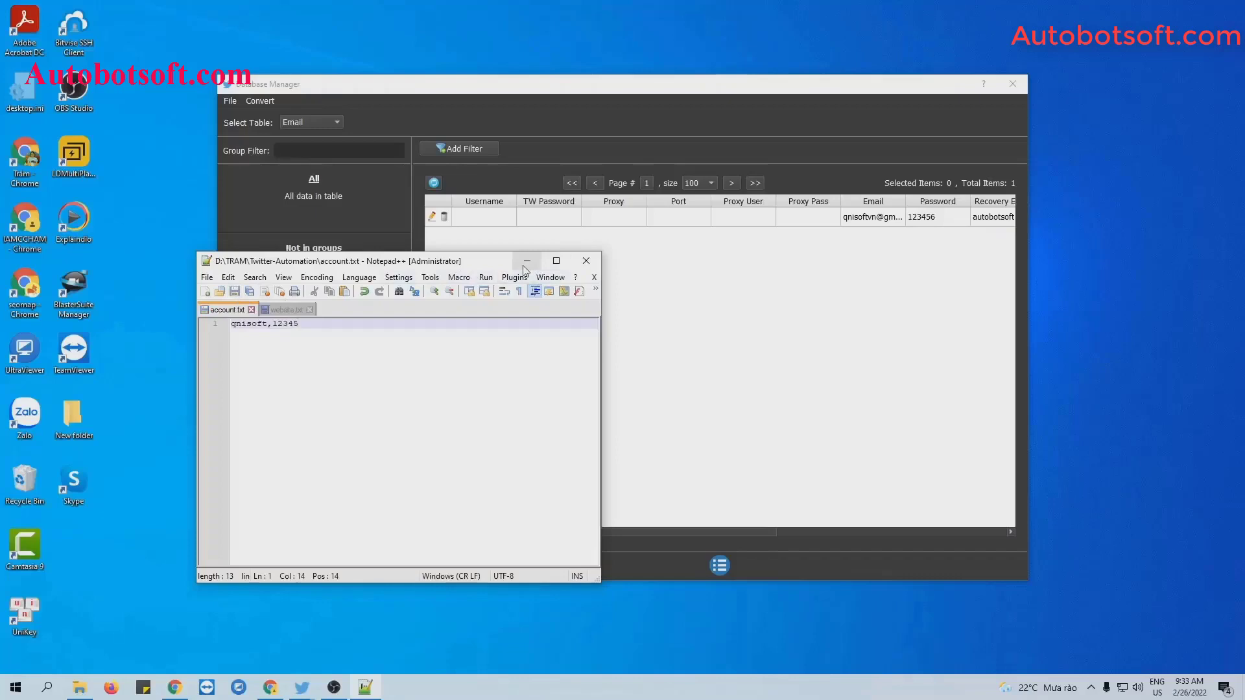
click(525, 265)
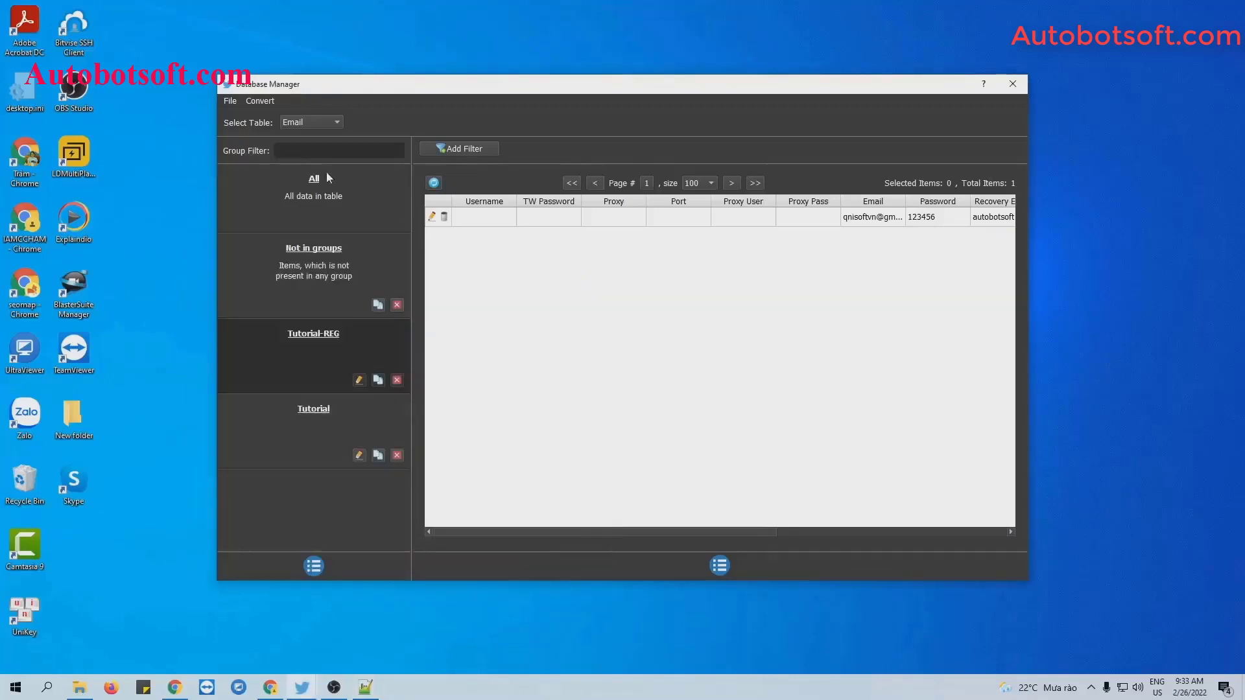
Import account.txt into the database using Convert > Import Csv.
click(259, 102)
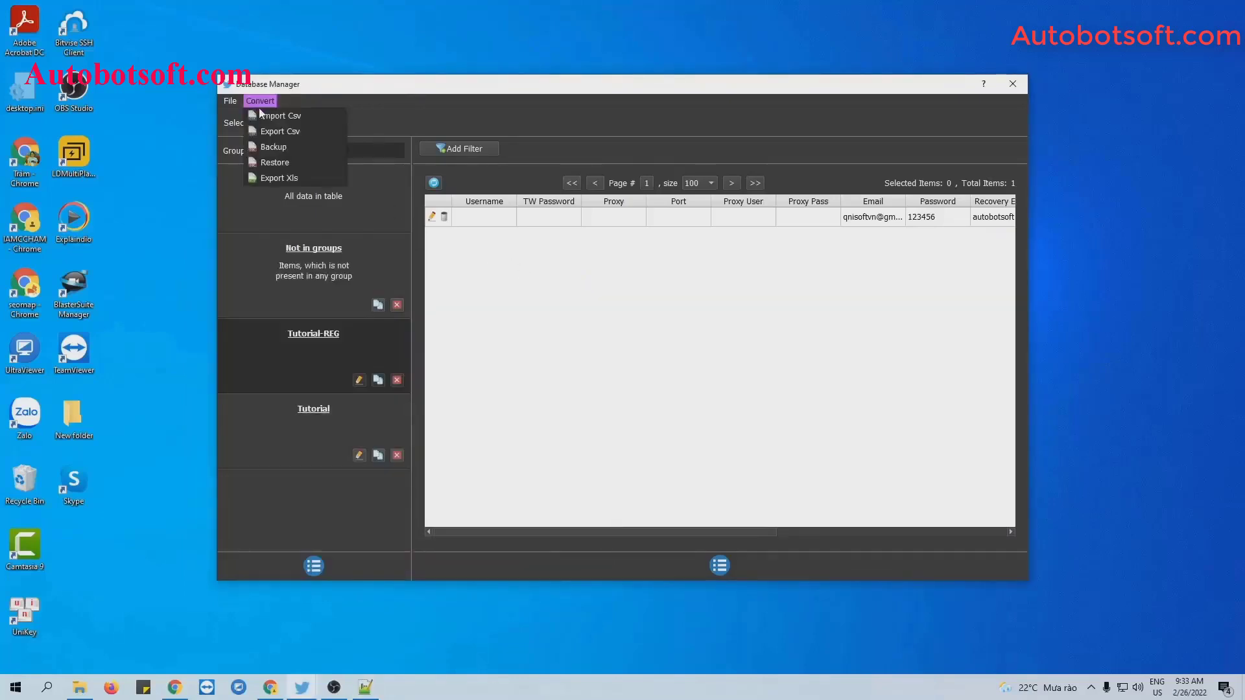
click(282, 116)
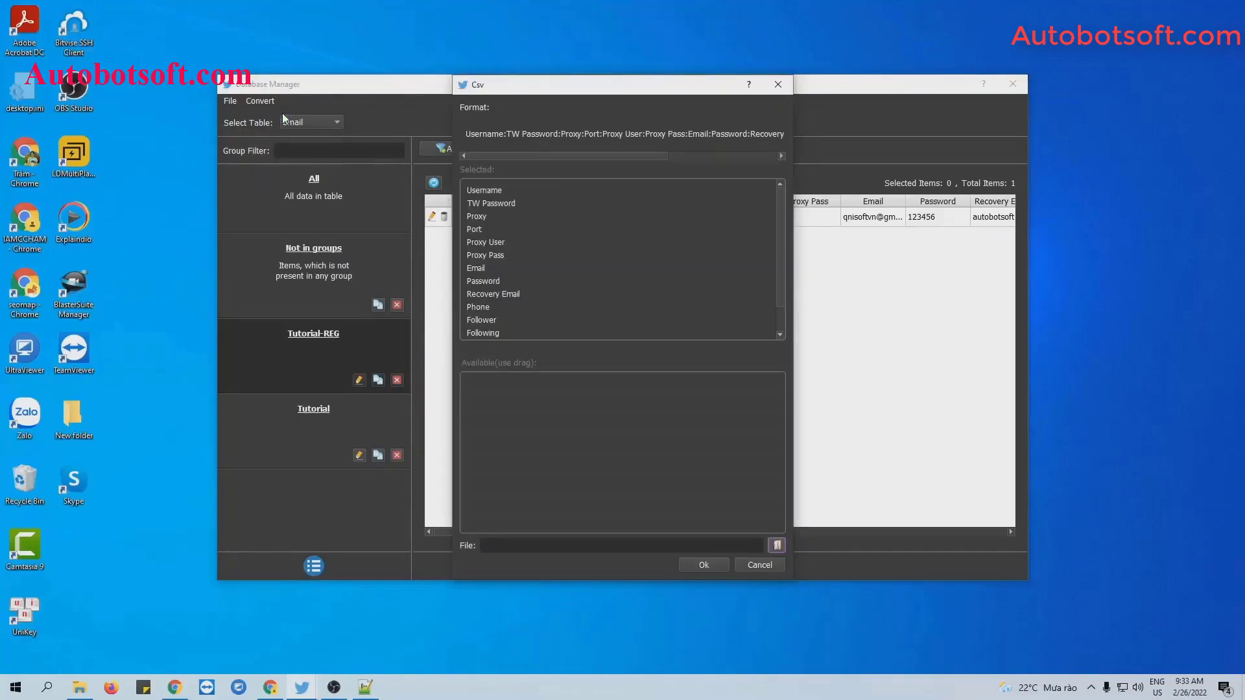
click(779, 546)
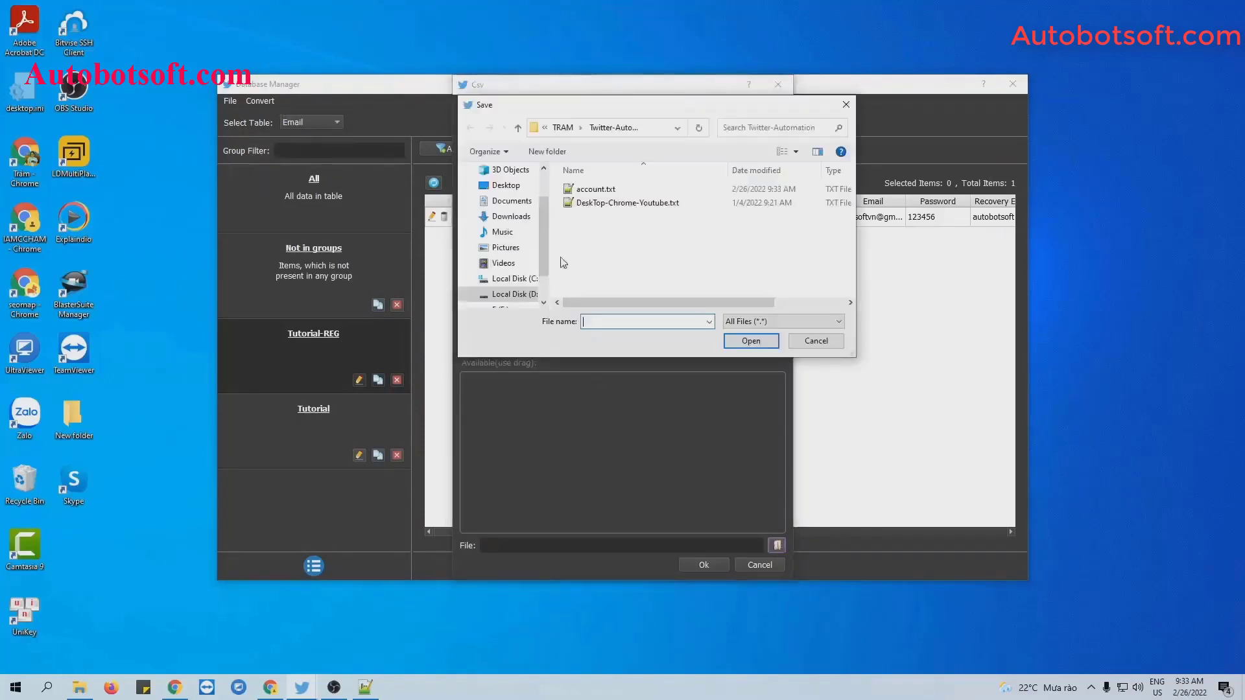
click(595, 189)
click(749, 343)
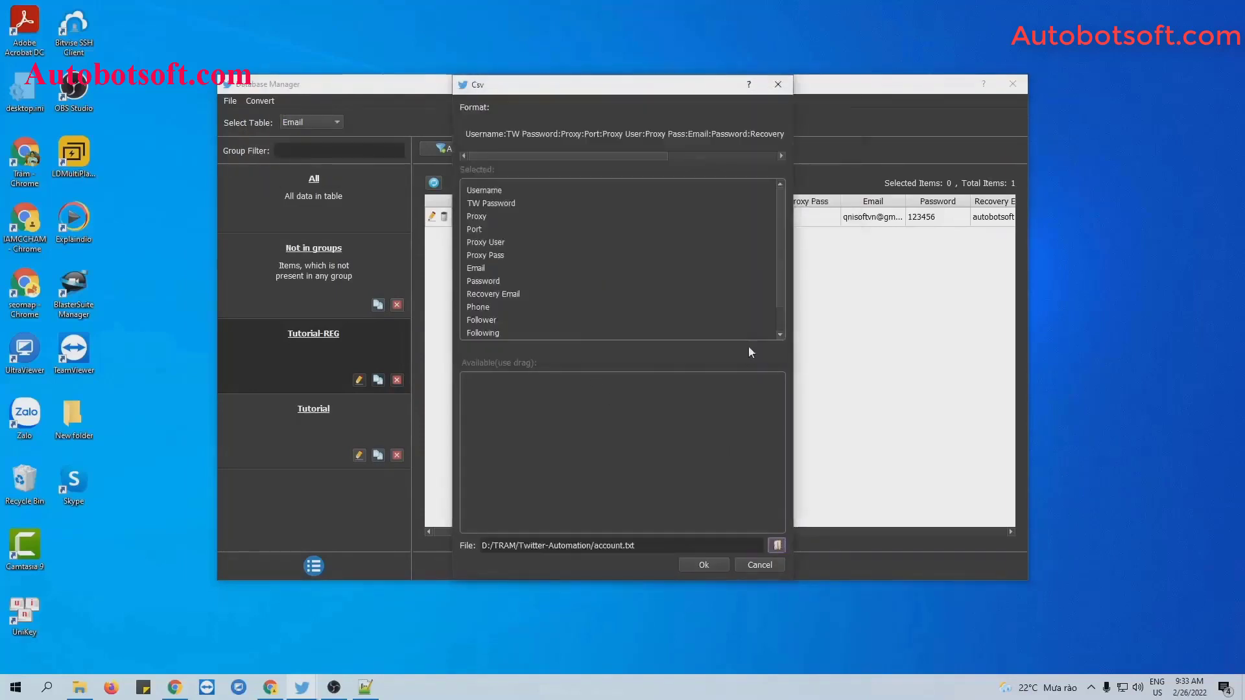
click(718, 566)
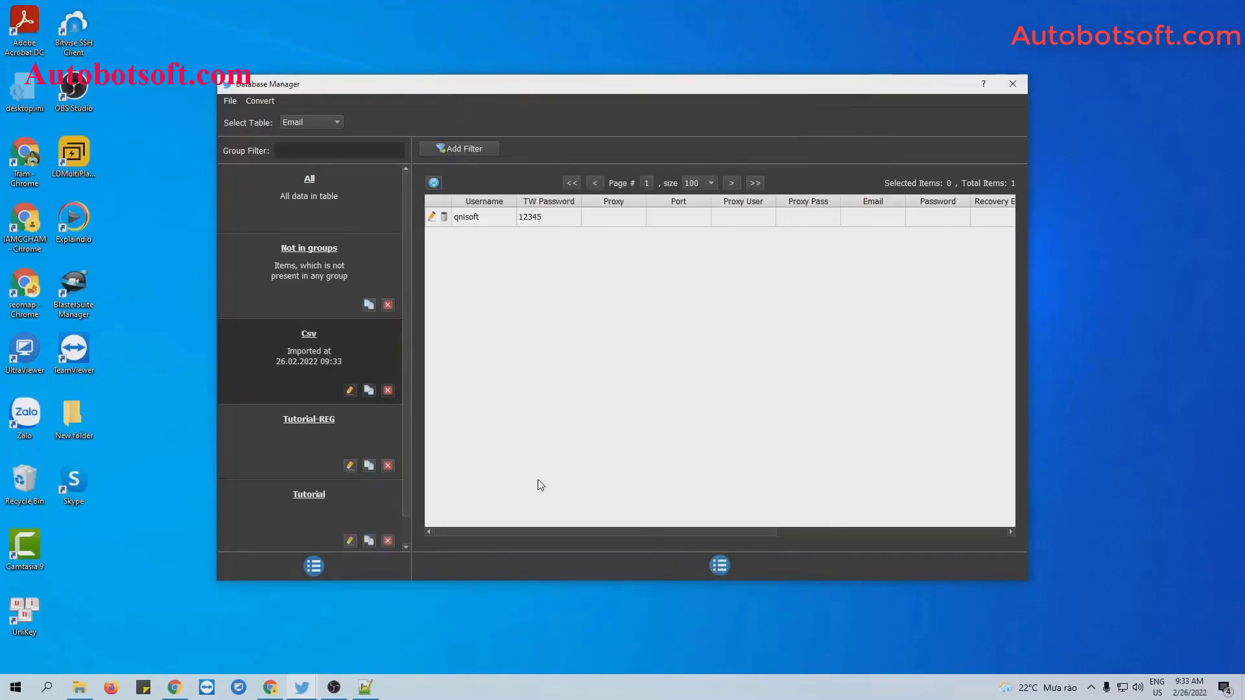
Rename the imported Csv group to Tutorial1.
click(350, 391)
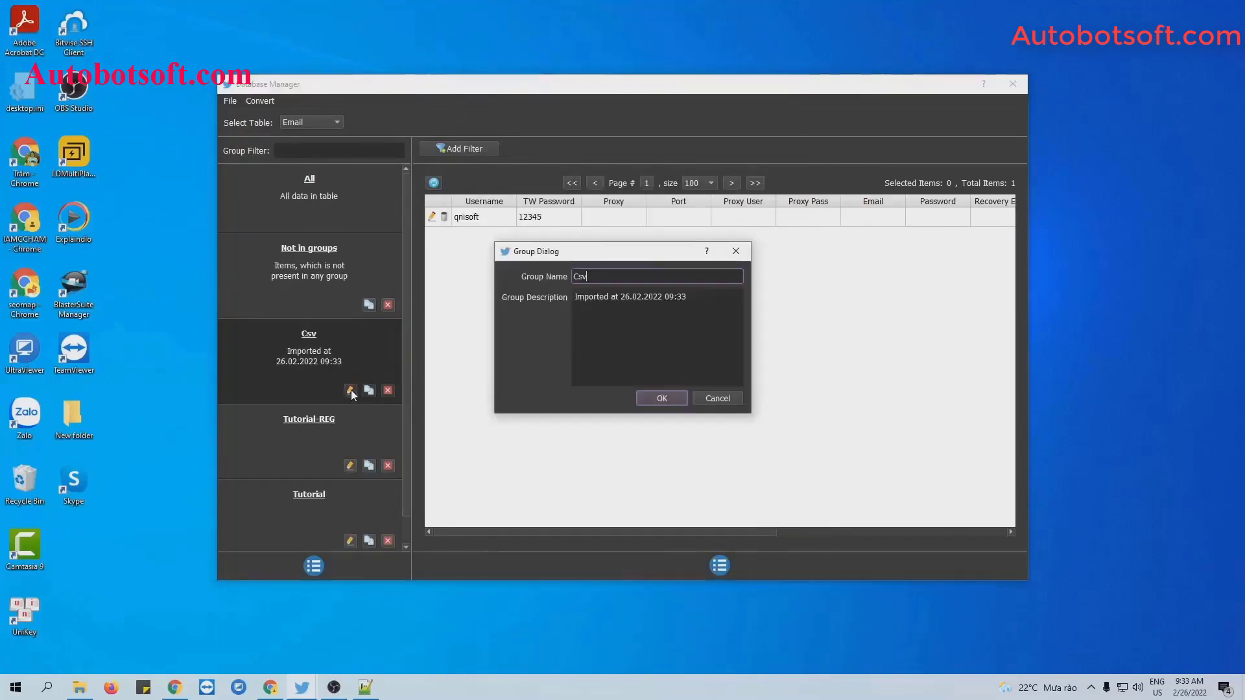
key(BackSpace)
text(Tutorisl)
key(BackSpace)
key(BackSpace)
text(al1)
click(656, 396)
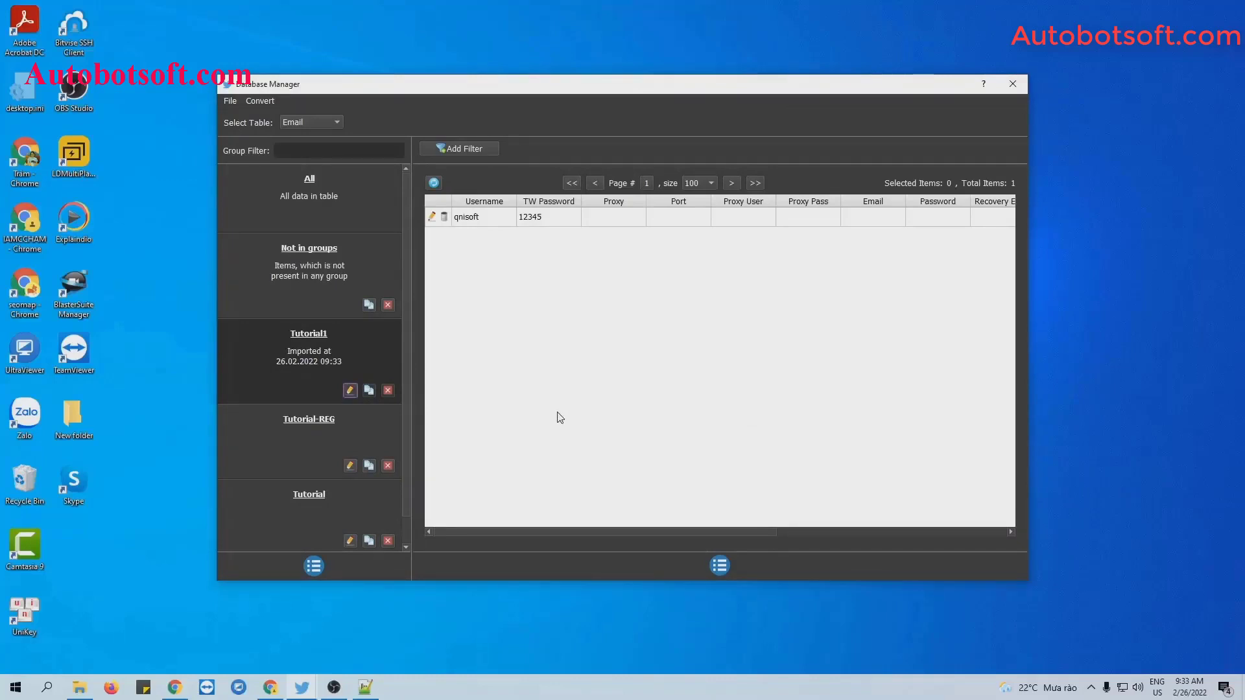
Create a new text document named gmail.txt in Twitter-Automation and open it in Notepad++.
click(80, 687)
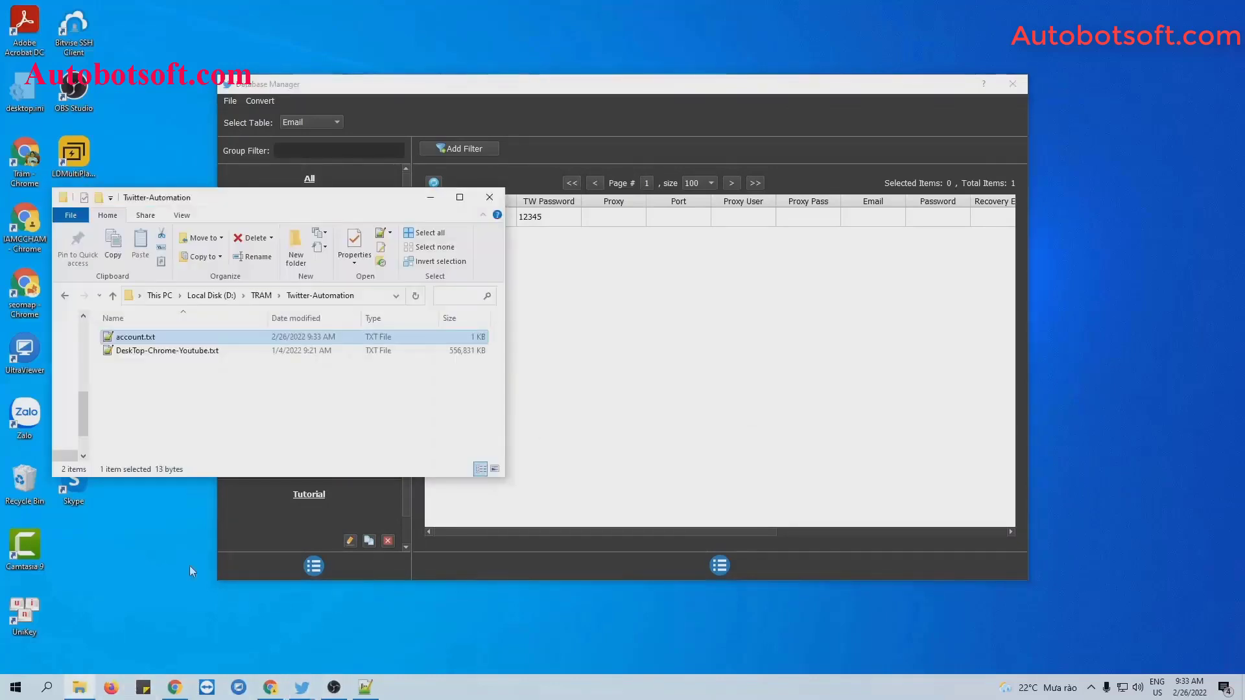
right_click(242, 385)
mouse_move(291, 553)
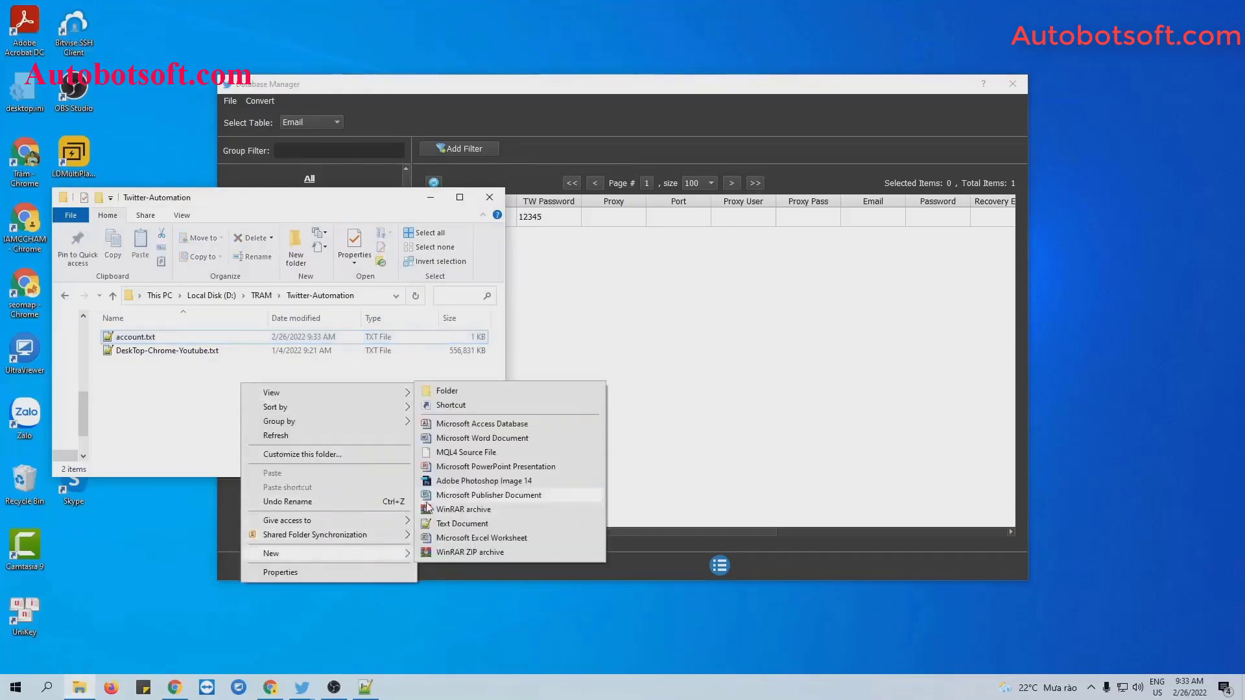
click(447, 524)
text(gmail.txt)
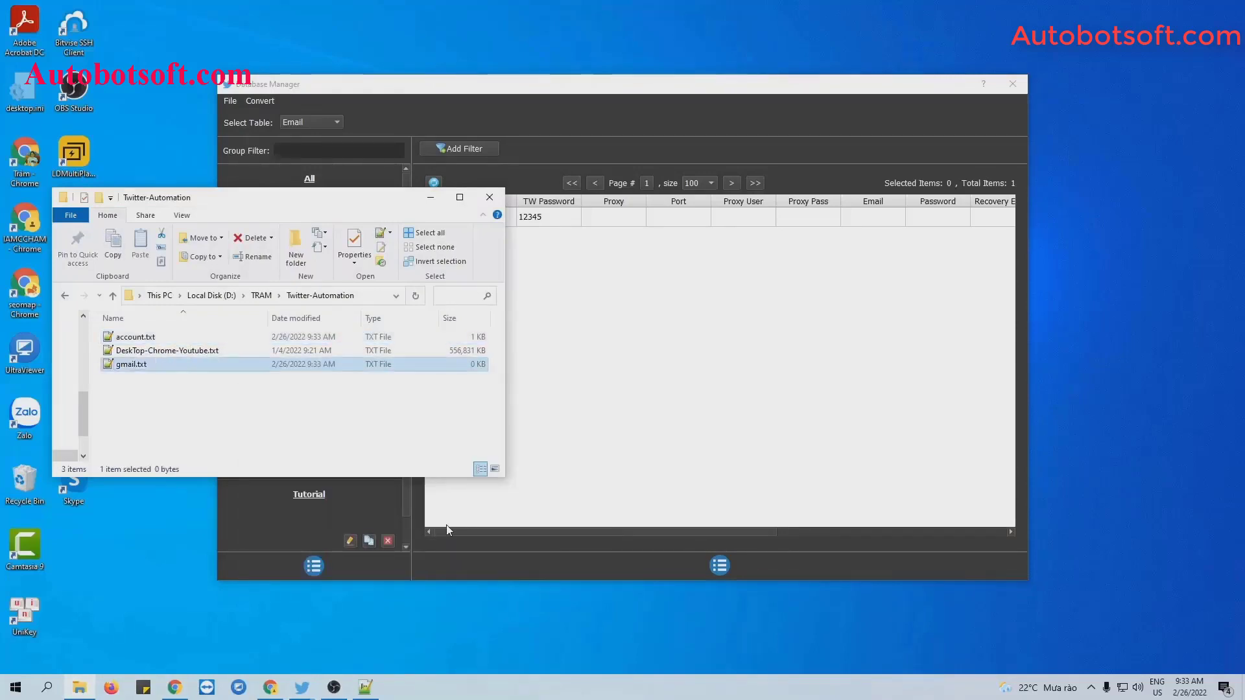
key(Return)
double_click(273, 364)
click(431, 198)
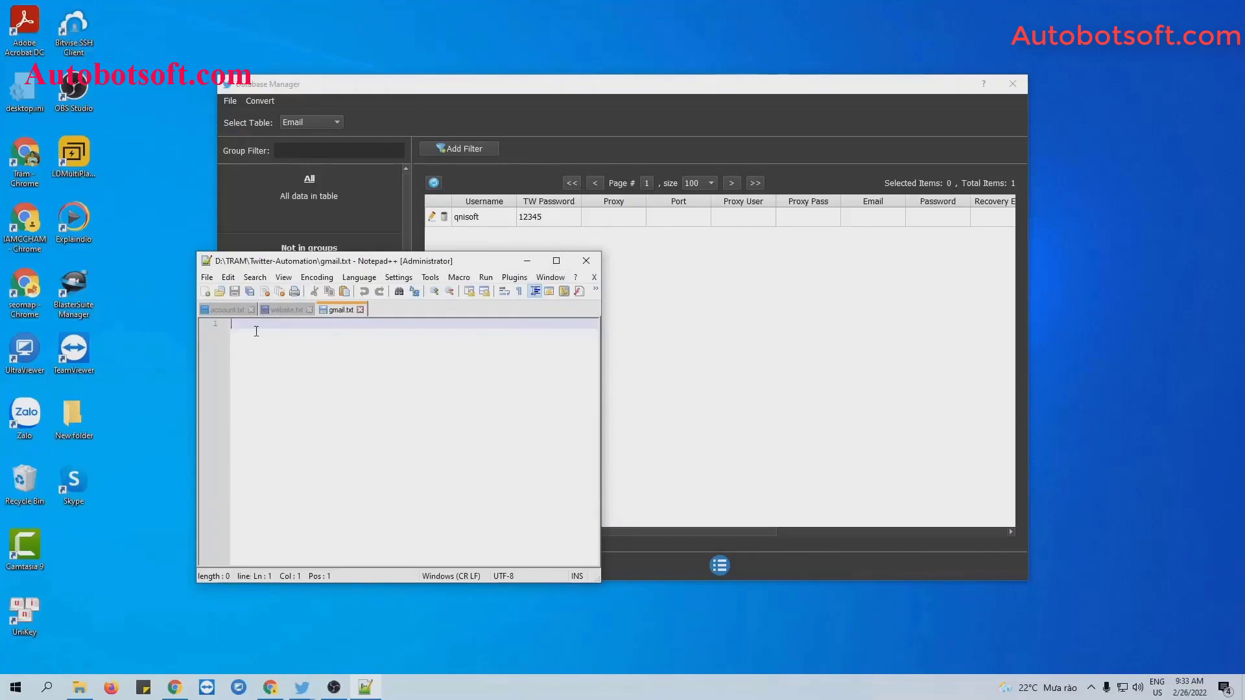
Type a line of empty fields, the email, its password and recovery email, then save.
text(,,,,,,)
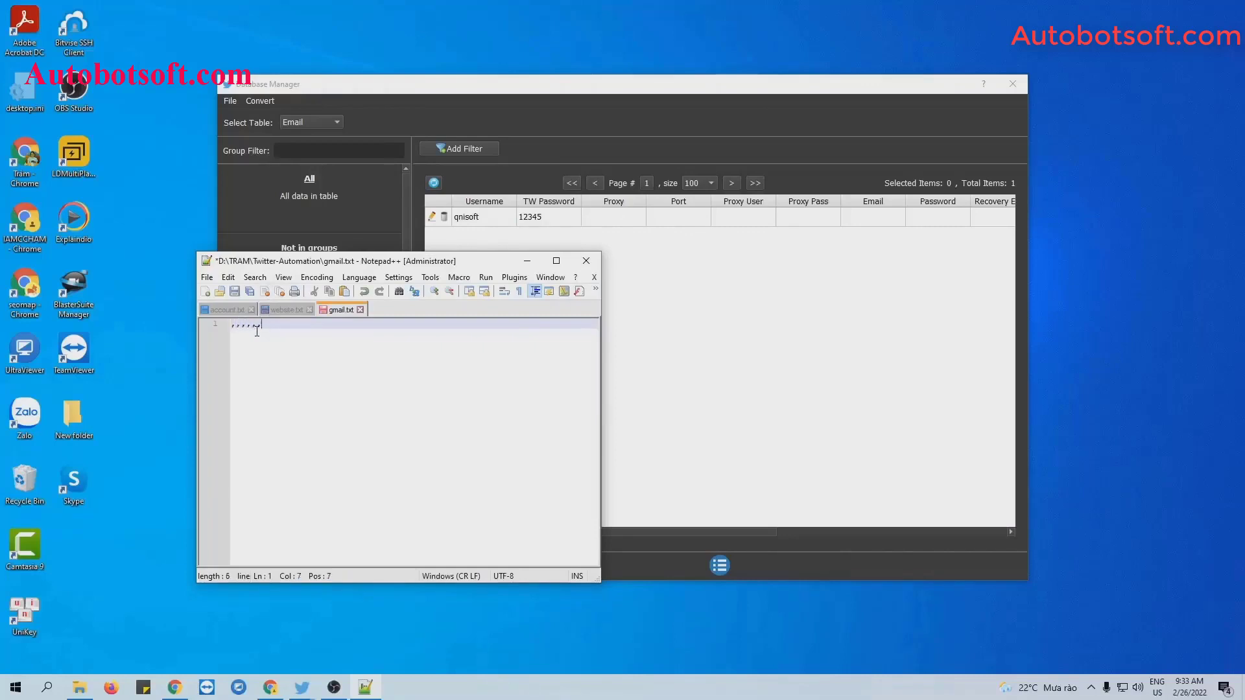
text(,123456)
text(,)
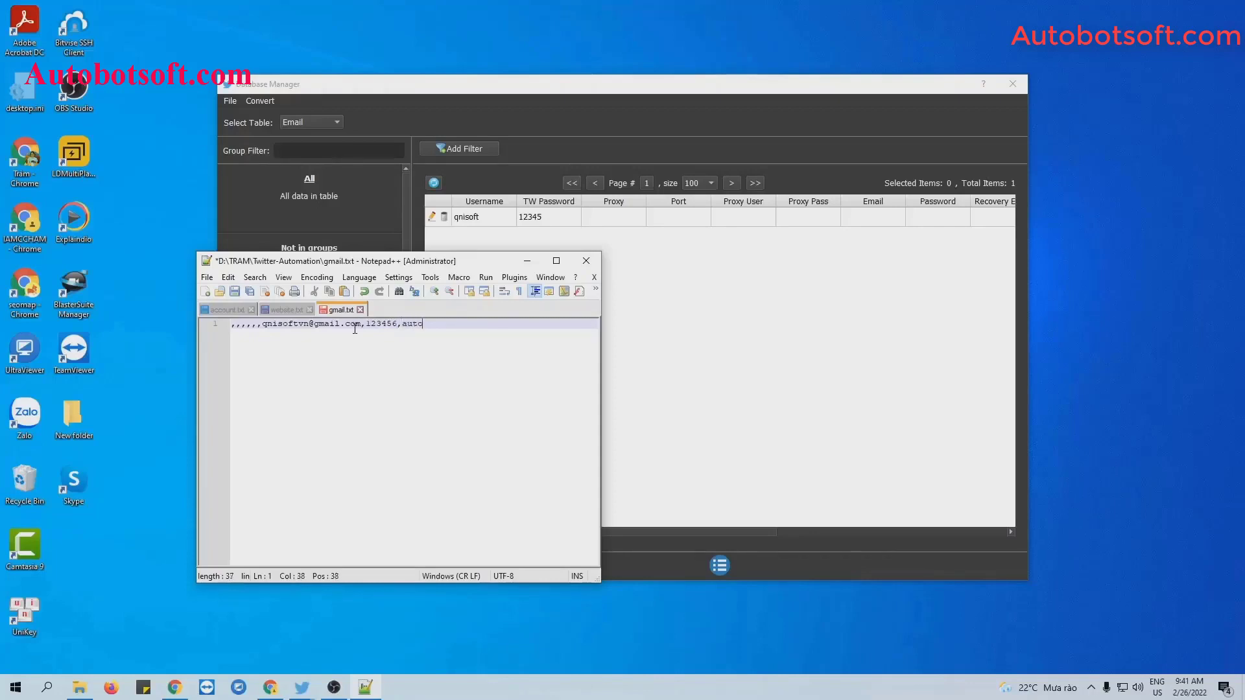
key(ctrl+s)
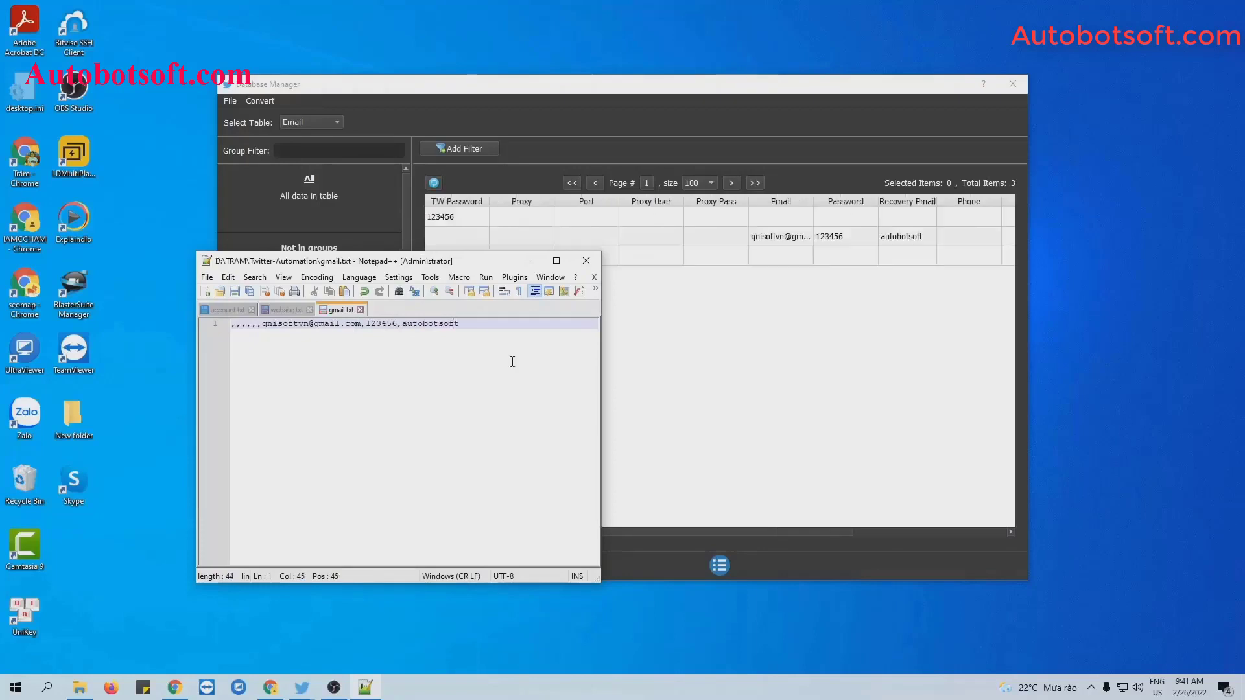
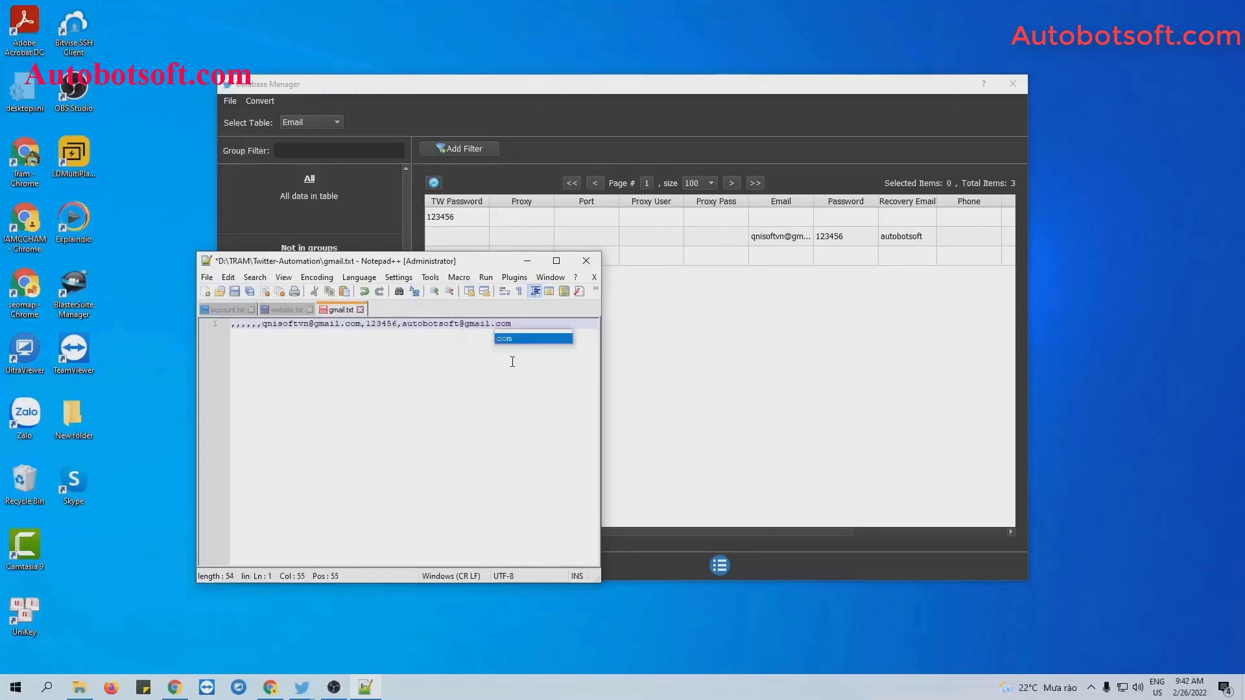
click(234, 291)
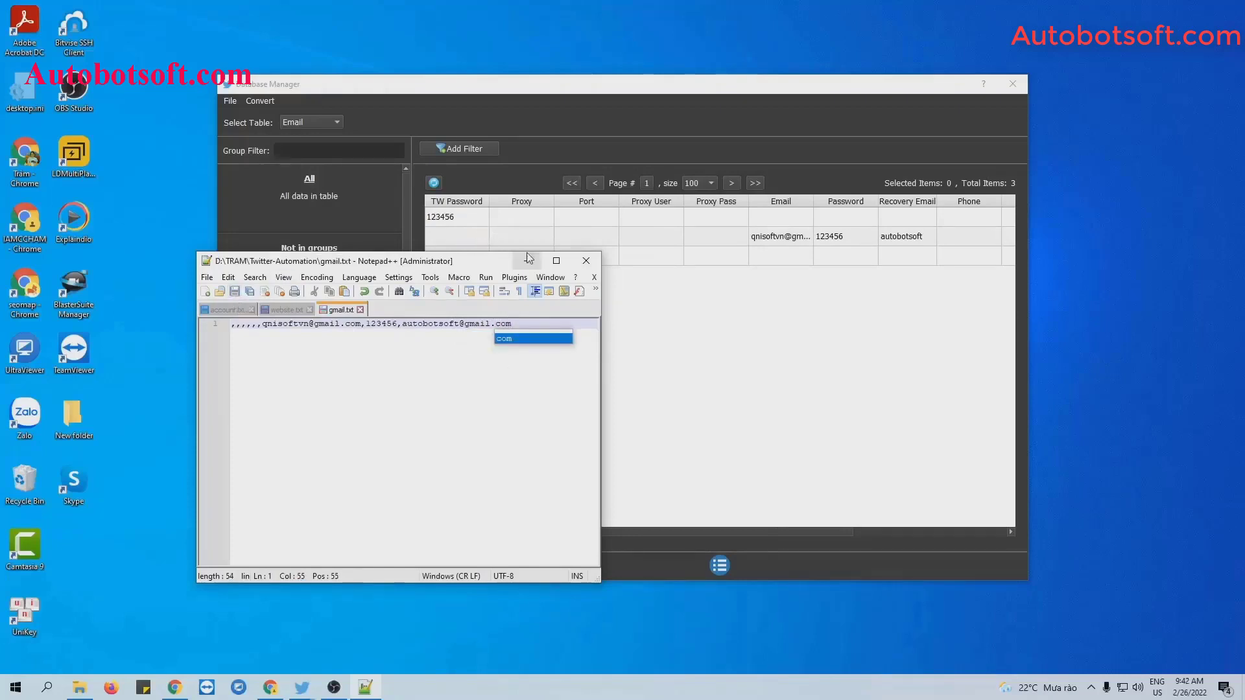
click(527, 260)
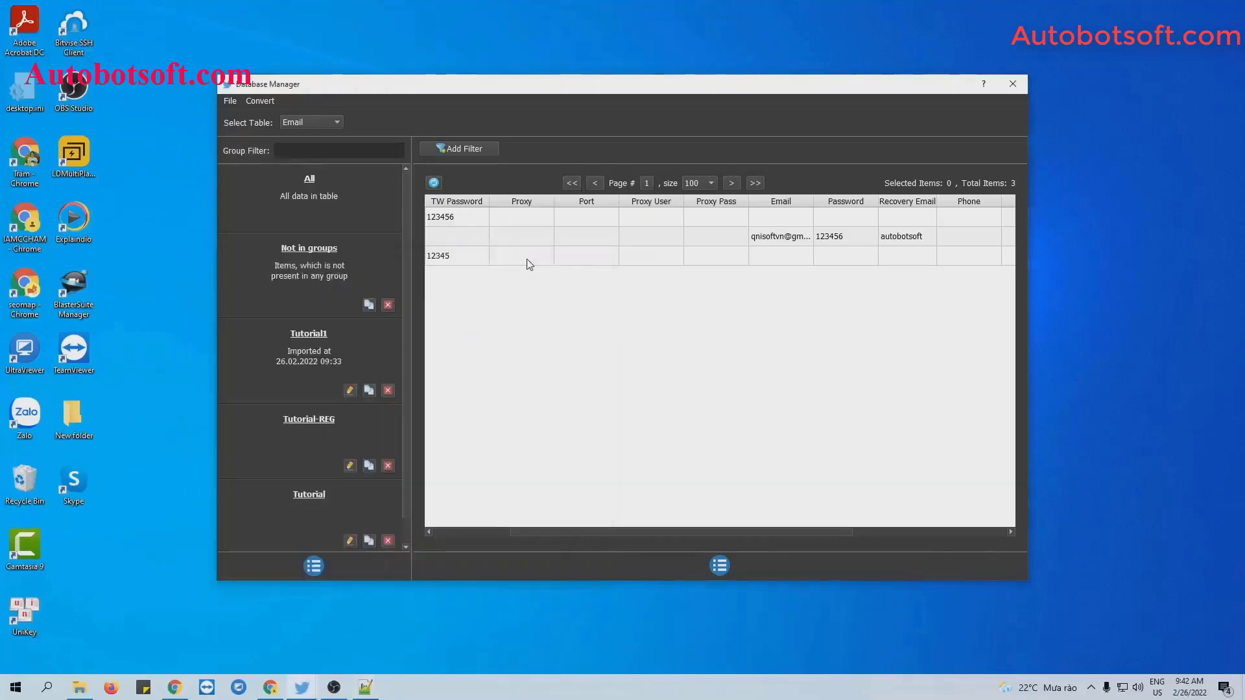
Import gmail.txt into the database using Convert > Import Csv.
click(270, 104)
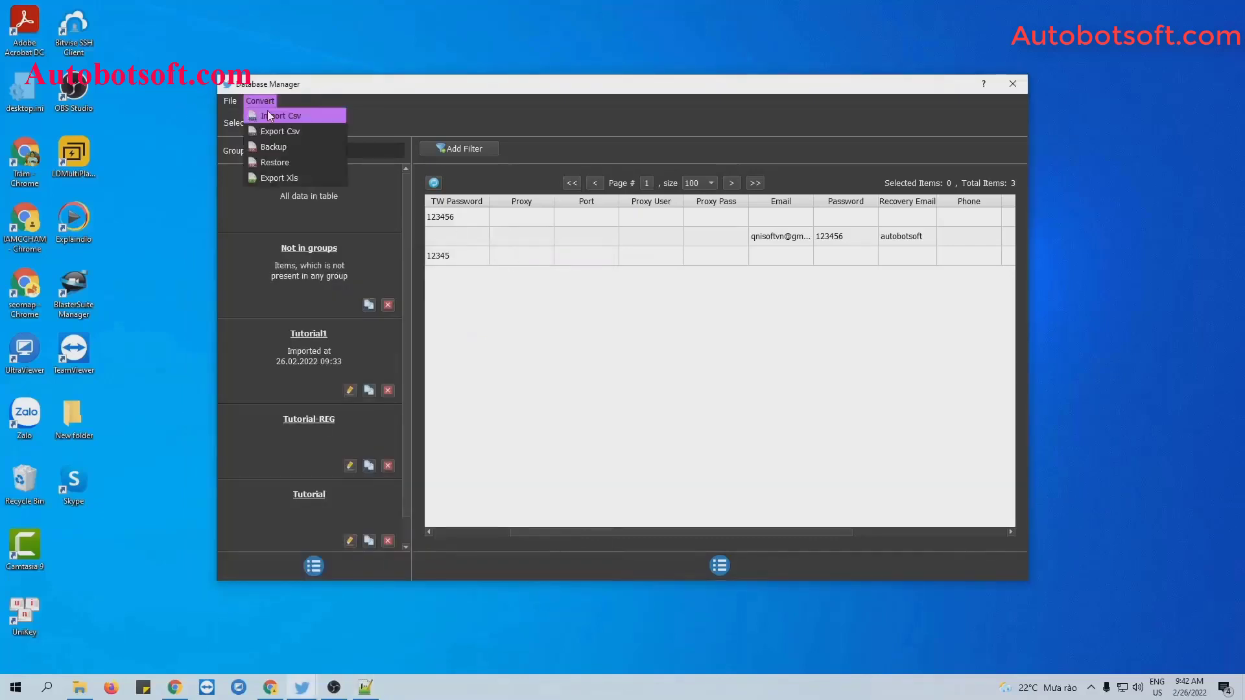
click(270, 115)
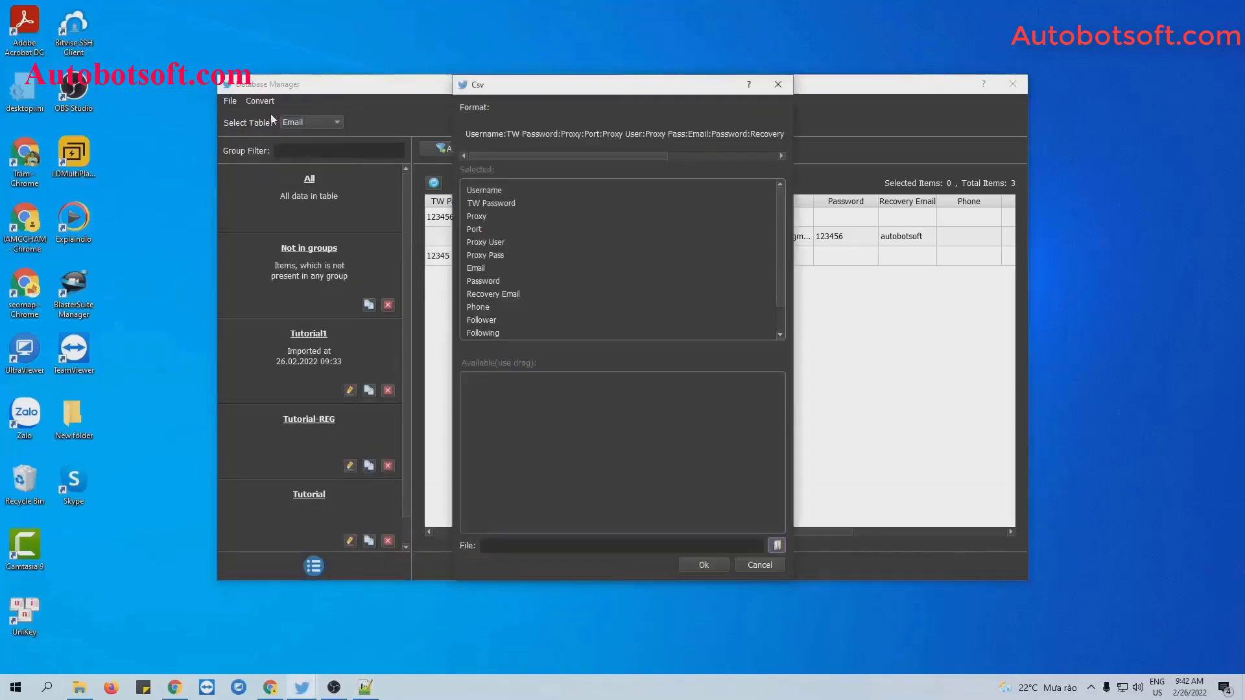
click(777, 546)
click(587, 216)
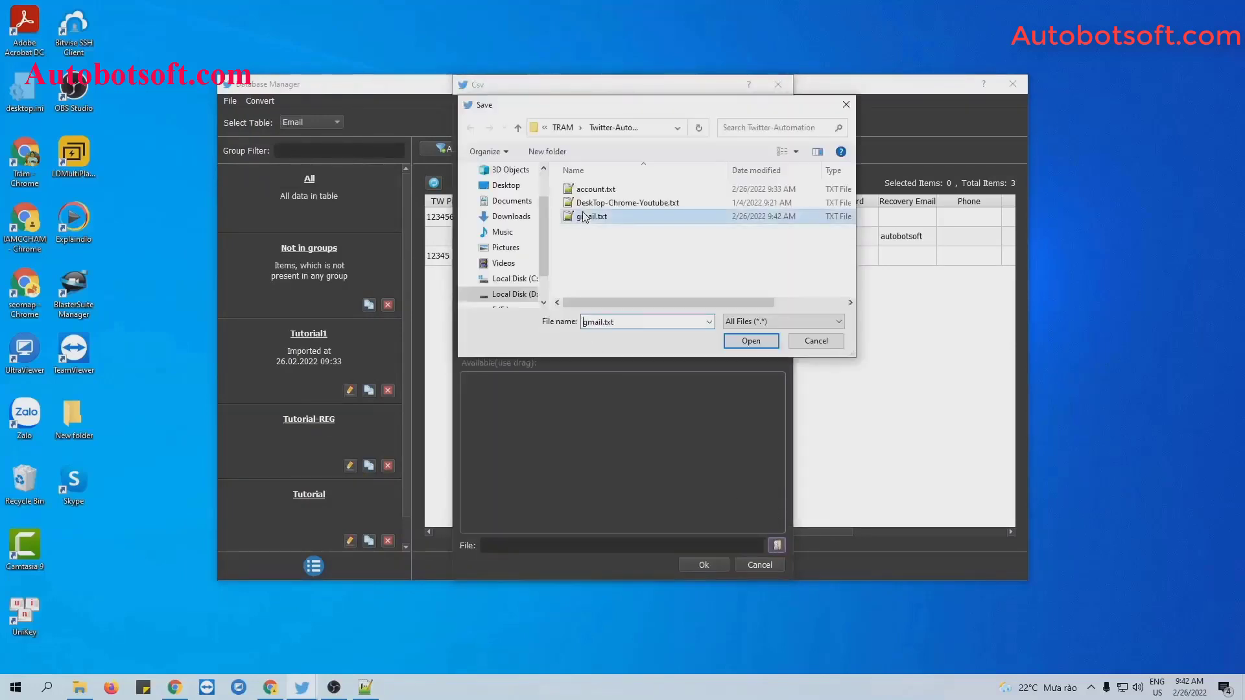
click(752, 342)
click(704, 565)
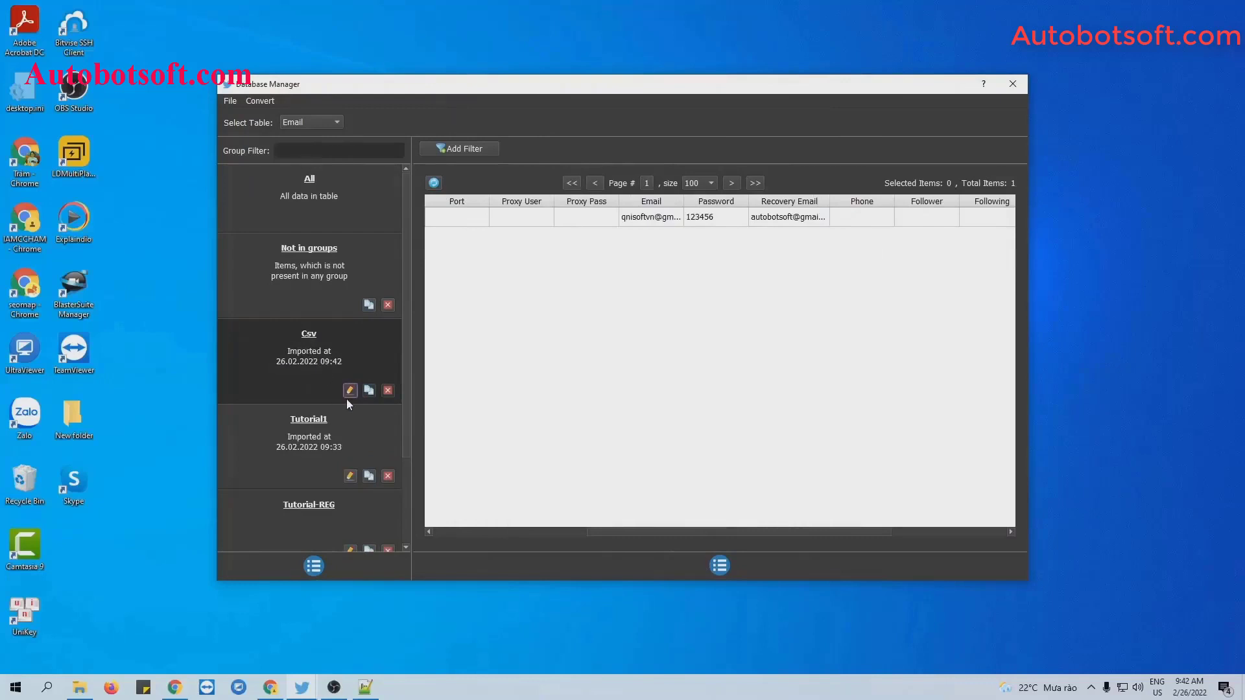
Rename the new Csv group to Tutorial-reg-1 and close the Database Manager.
click(350, 390)
key(ctrl+a)
key(BackSpace)
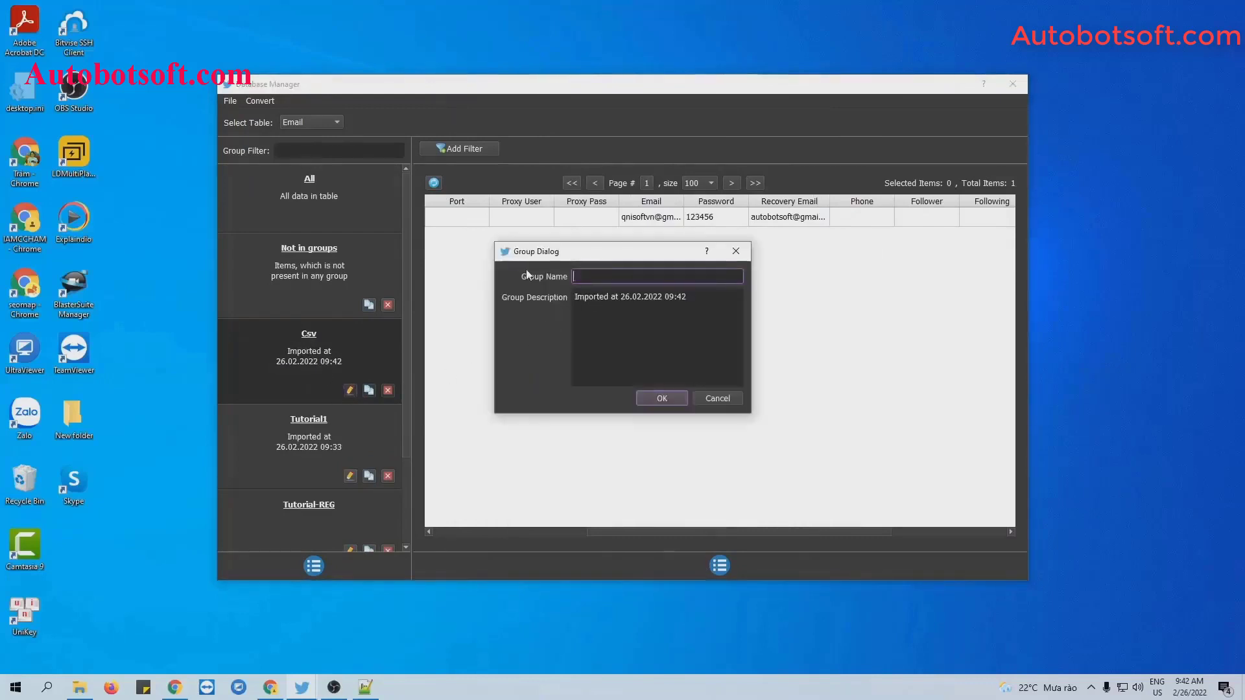
text(Tutorial-reg-1)
key(Return)
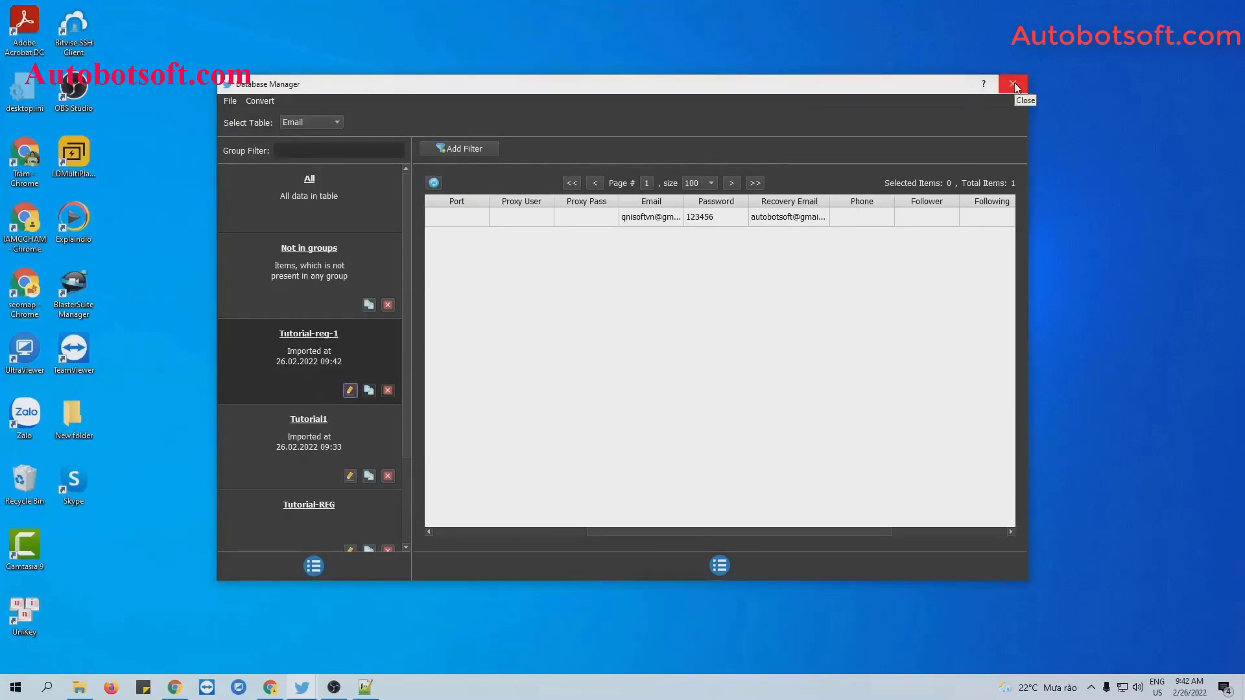
click(1014, 83)
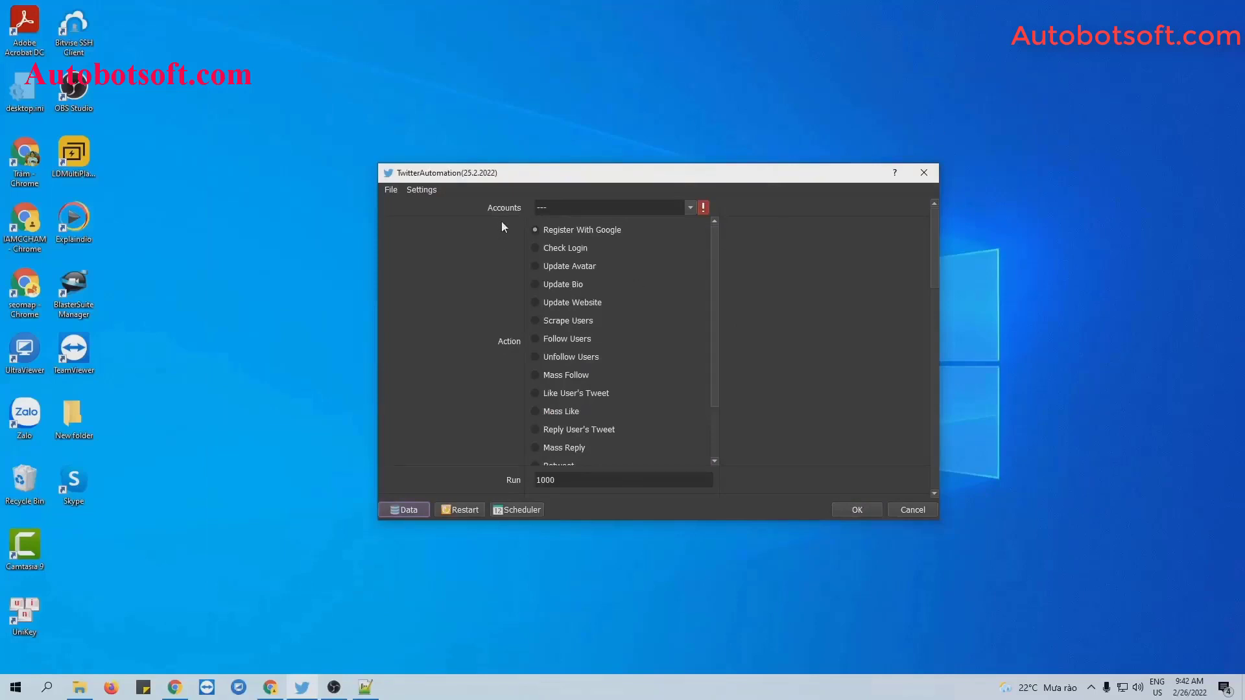
Check the Tutorial group in the Accounts list so the task uses its accounts.
click(690, 208)
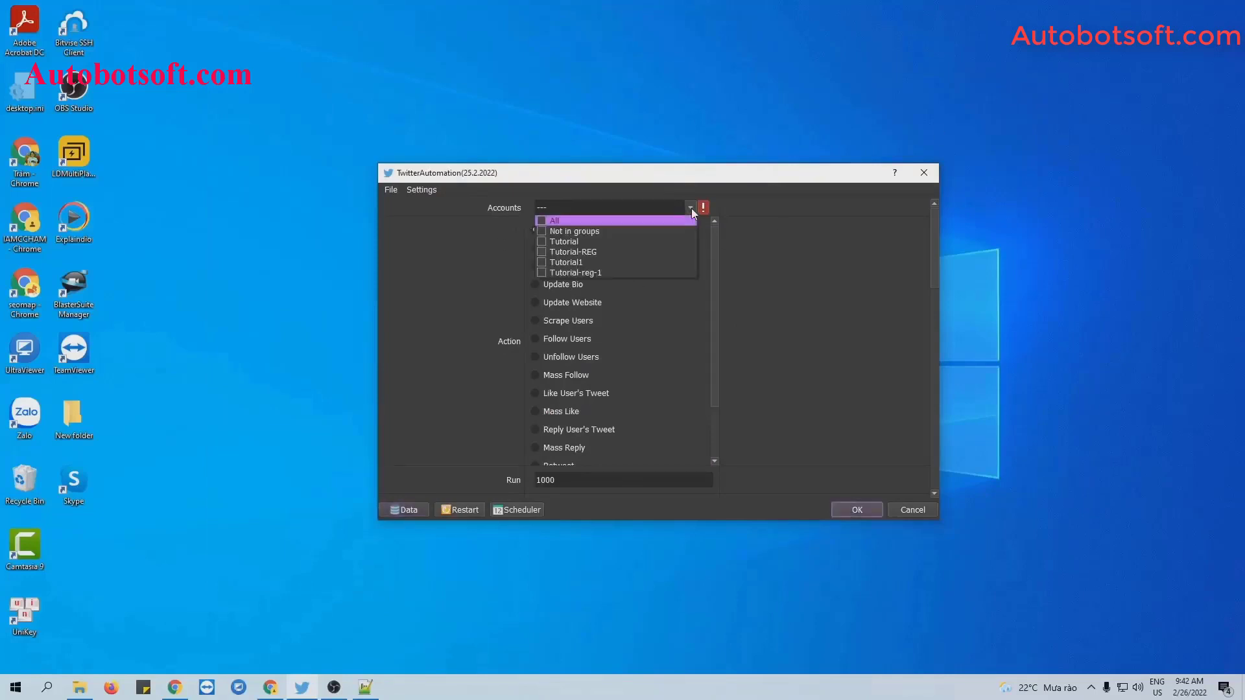
click(541, 241)
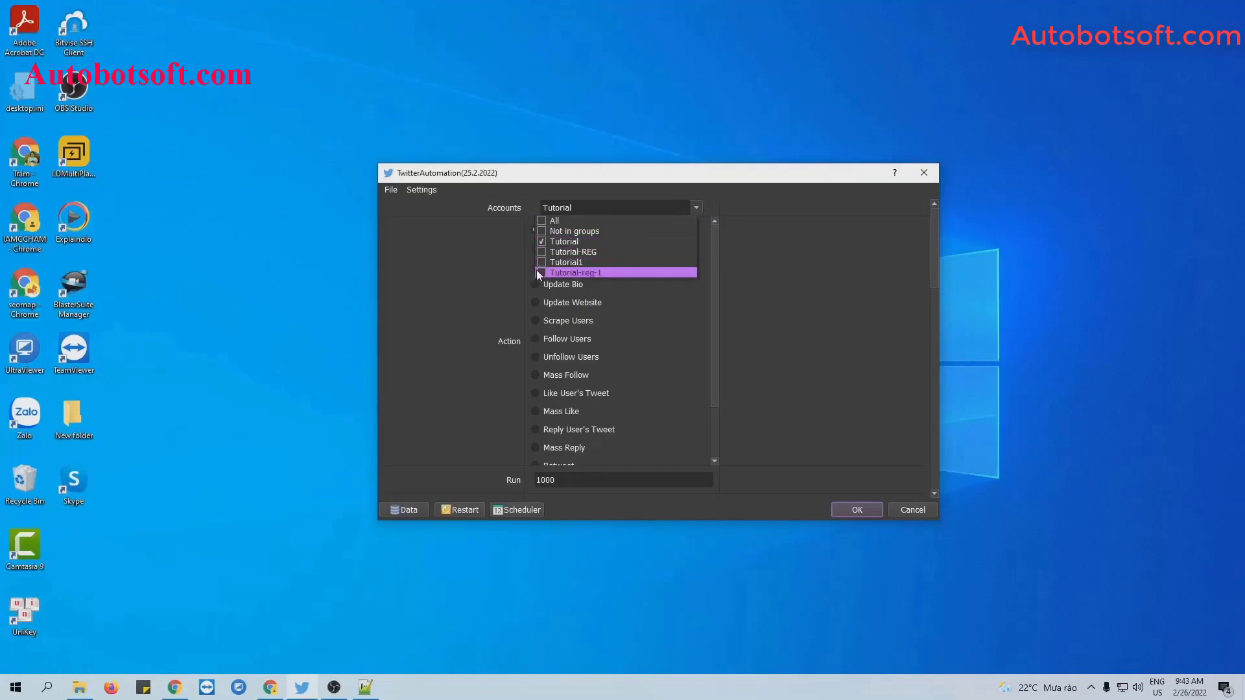
click(683, 281)
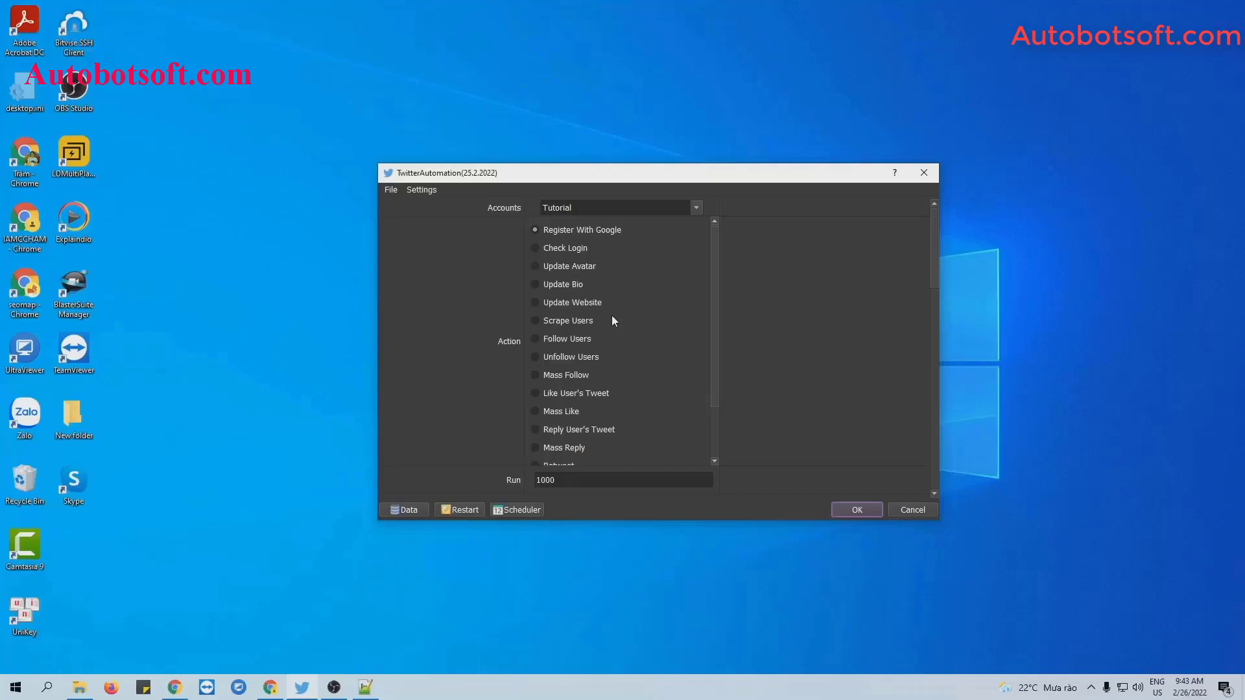
Select the Update Website action.
click(533, 302)
scroll(707, 329, down, 3)
scroll(706, 329, up, 3)
scroll(707, 329, down, 3)
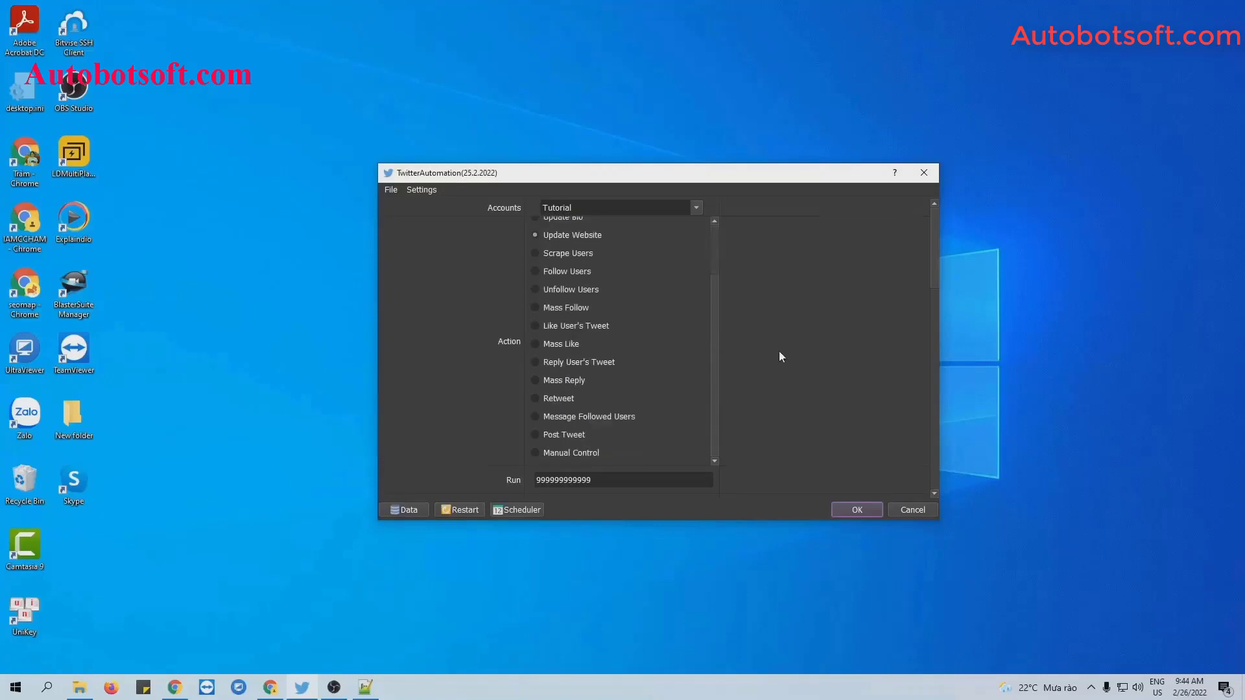
scroll(780, 356, down, 1)
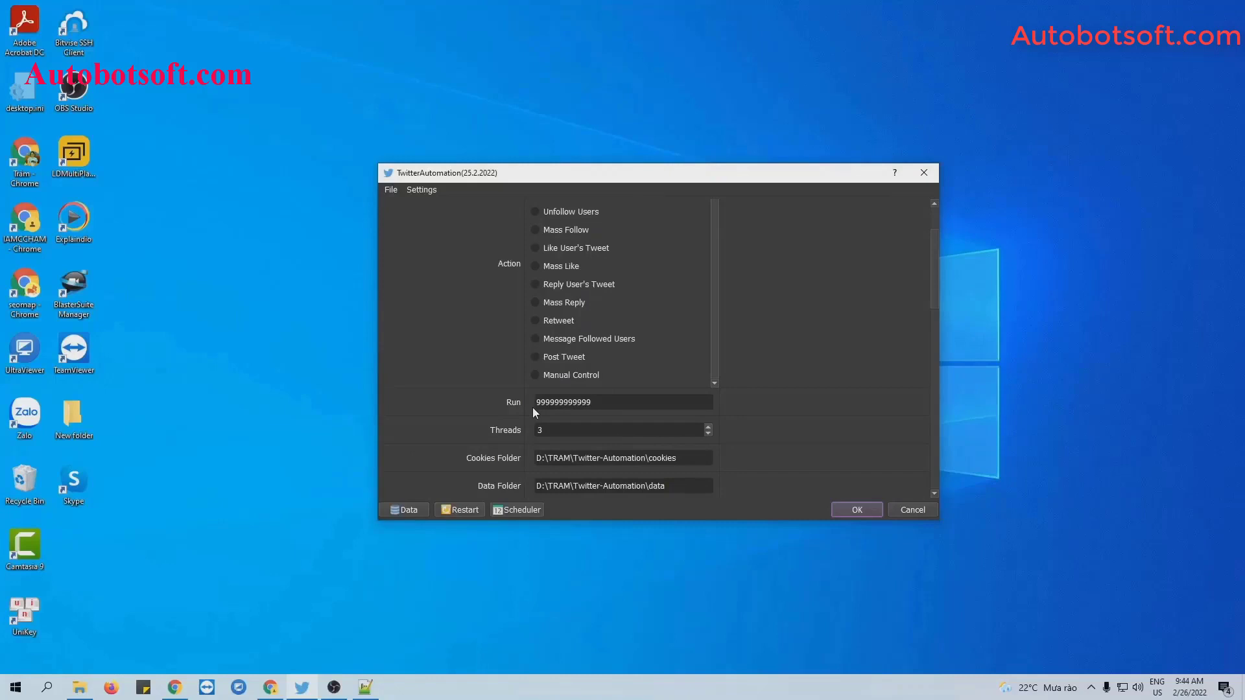
Replace the Run count with 1000.
drag(597, 403, 529, 405)
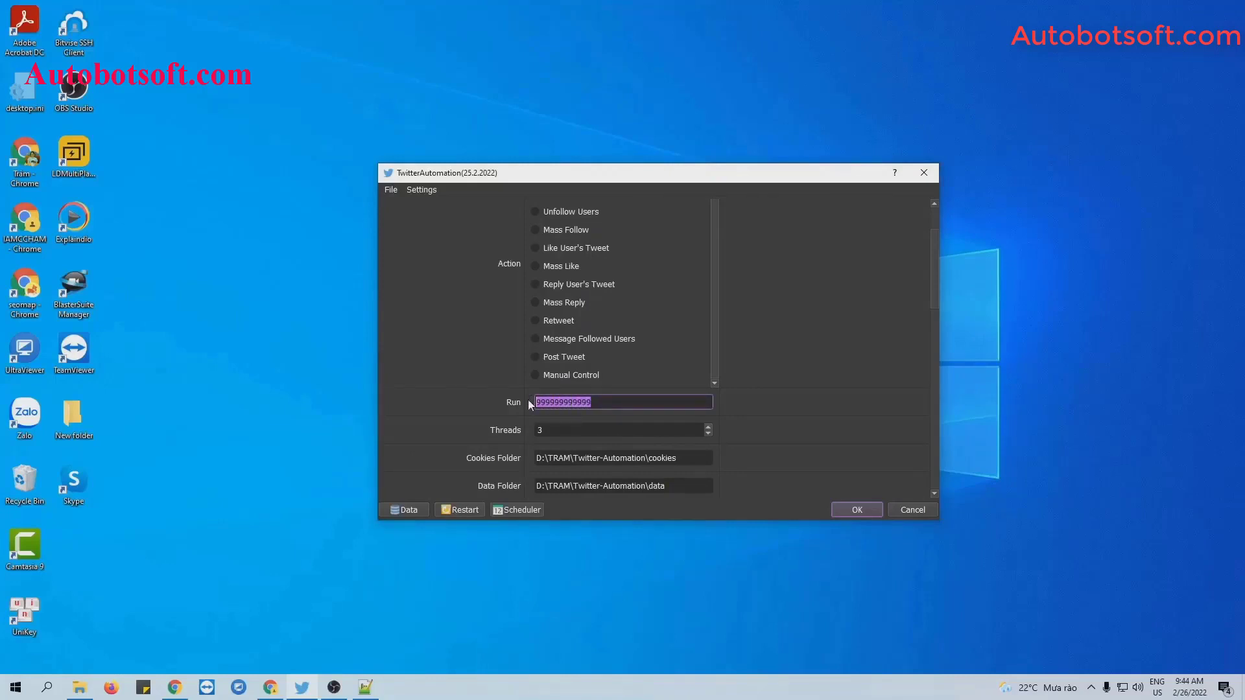
text(1000)
scroll(821, 342, down, 2)
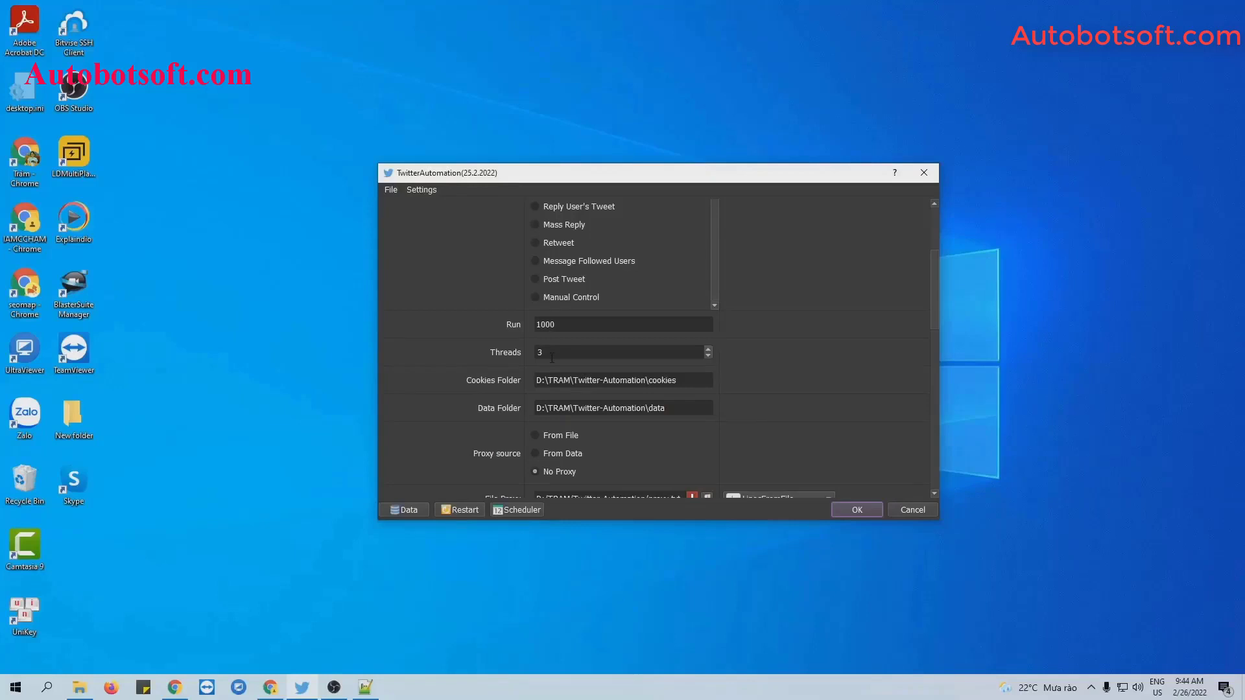
scroll(833, 356, down, 2)
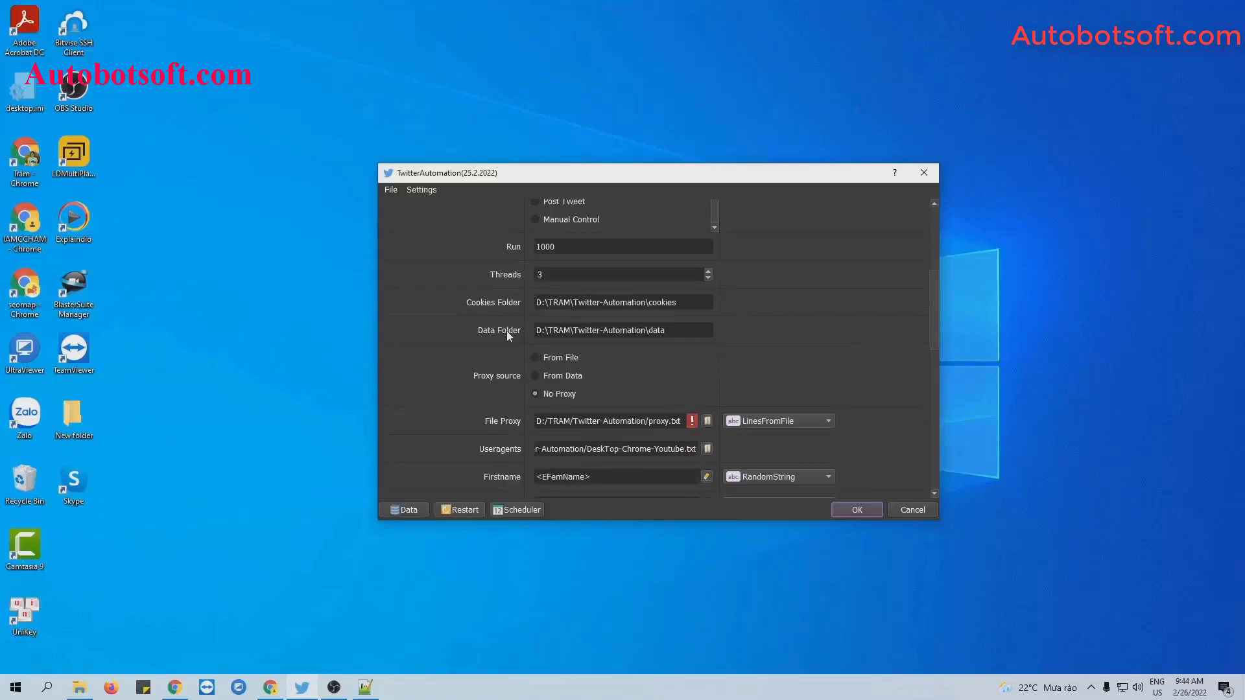
Create a new folder named cookies inside Twitter-Automation.
click(78, 692)
right_click(214, 400)
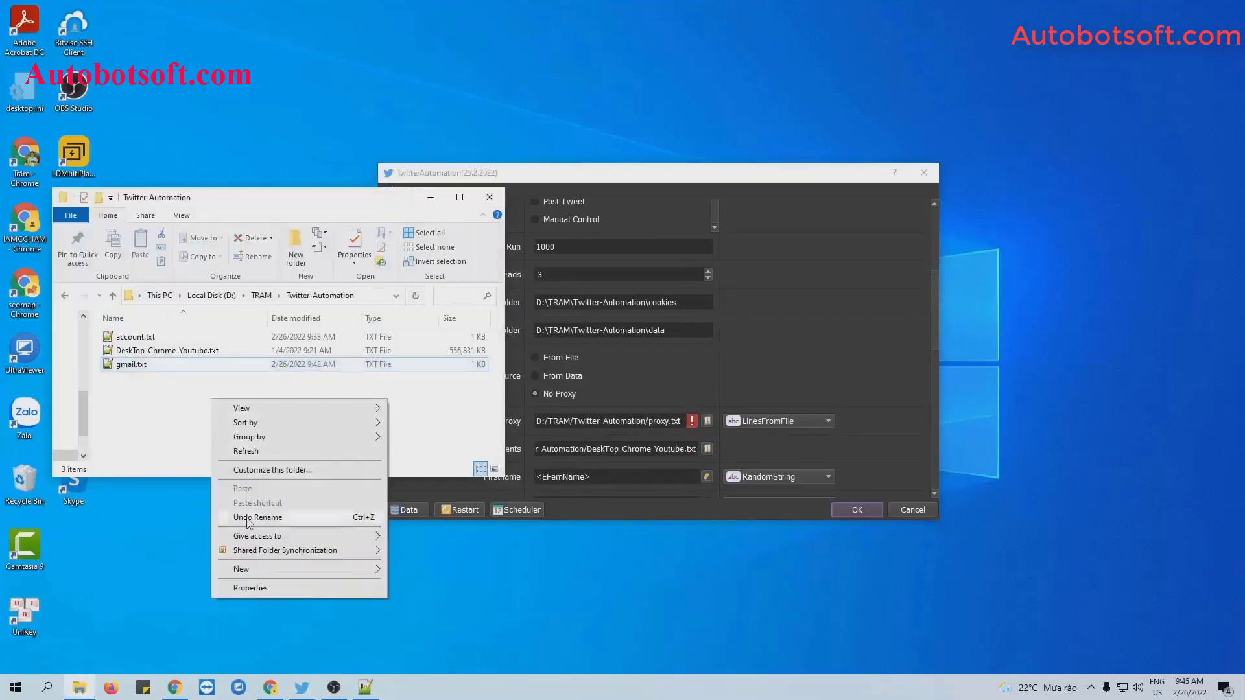
mouse_move(243, 569)
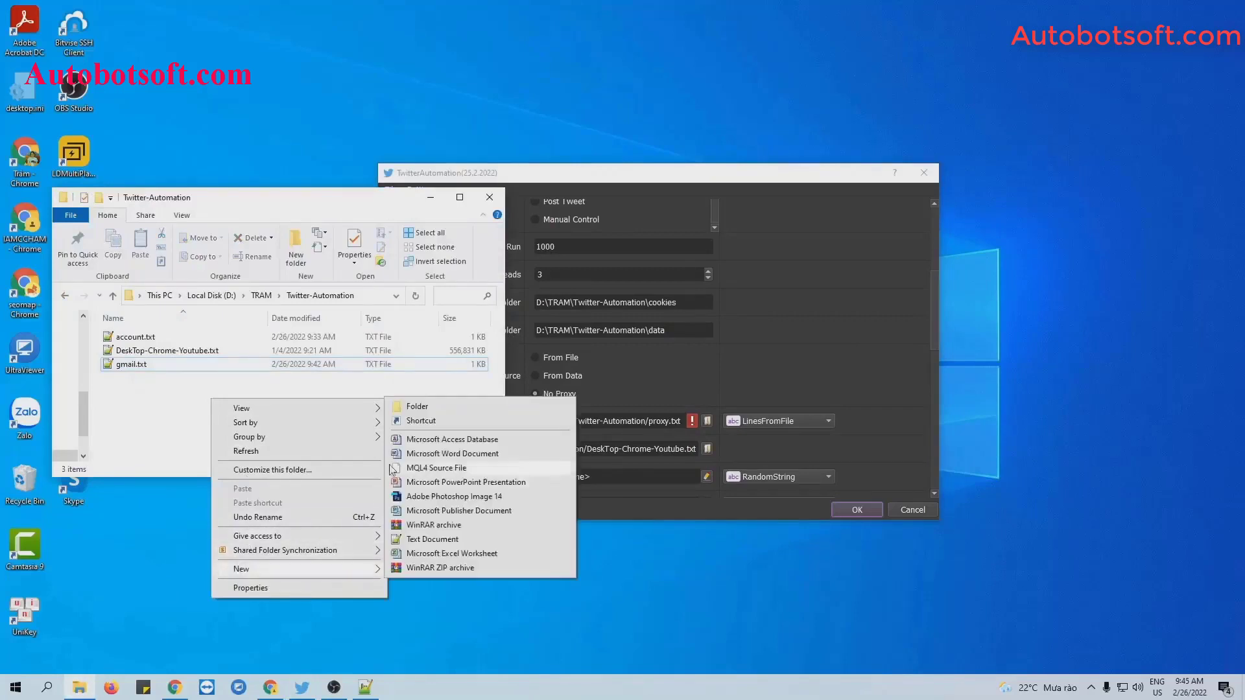
click(423, 410)
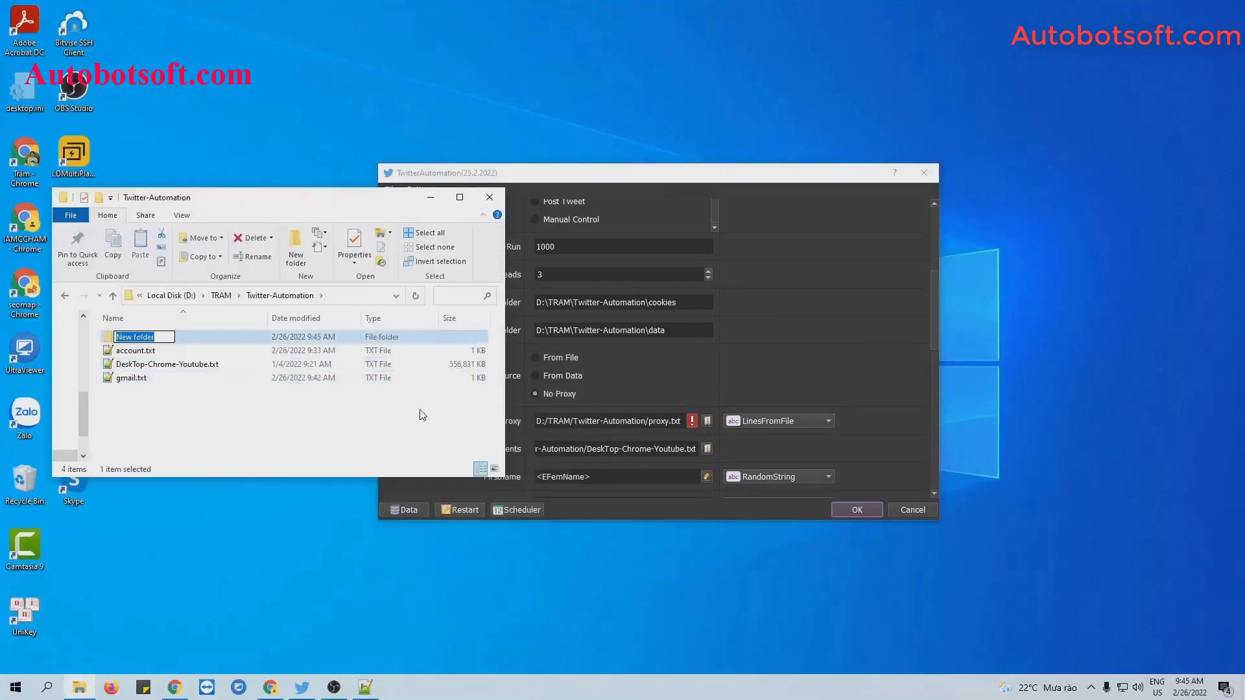
text(co)
key(BackSpace)
text(kies)
click(422, 415)
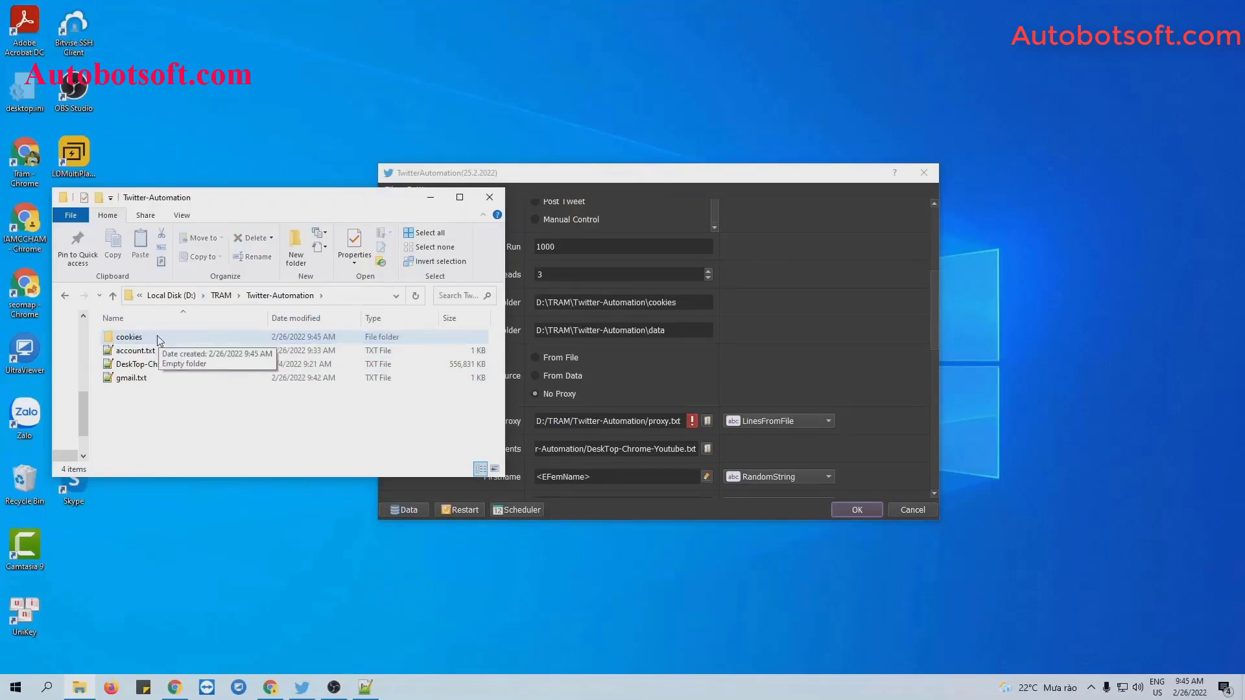
Open cookies and copy its full path, ready to replace the Cookies Folder path.
double_click(158, 338)
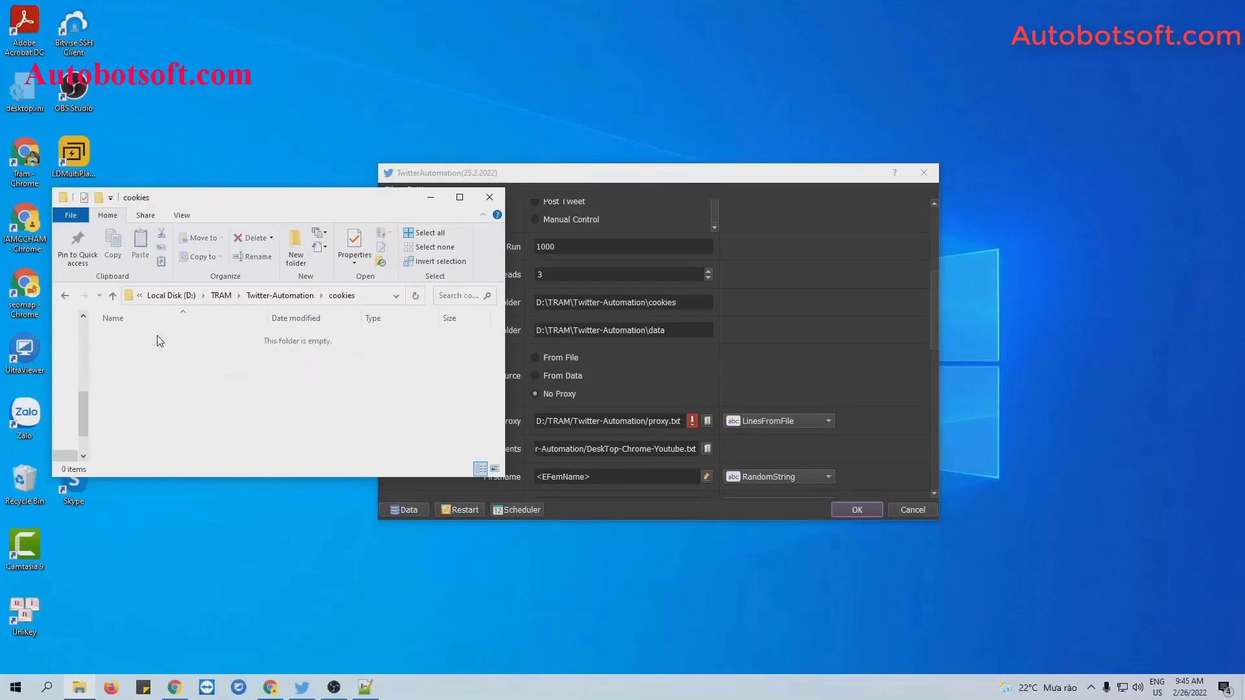
click(370, 300)
key(ctrl+c)
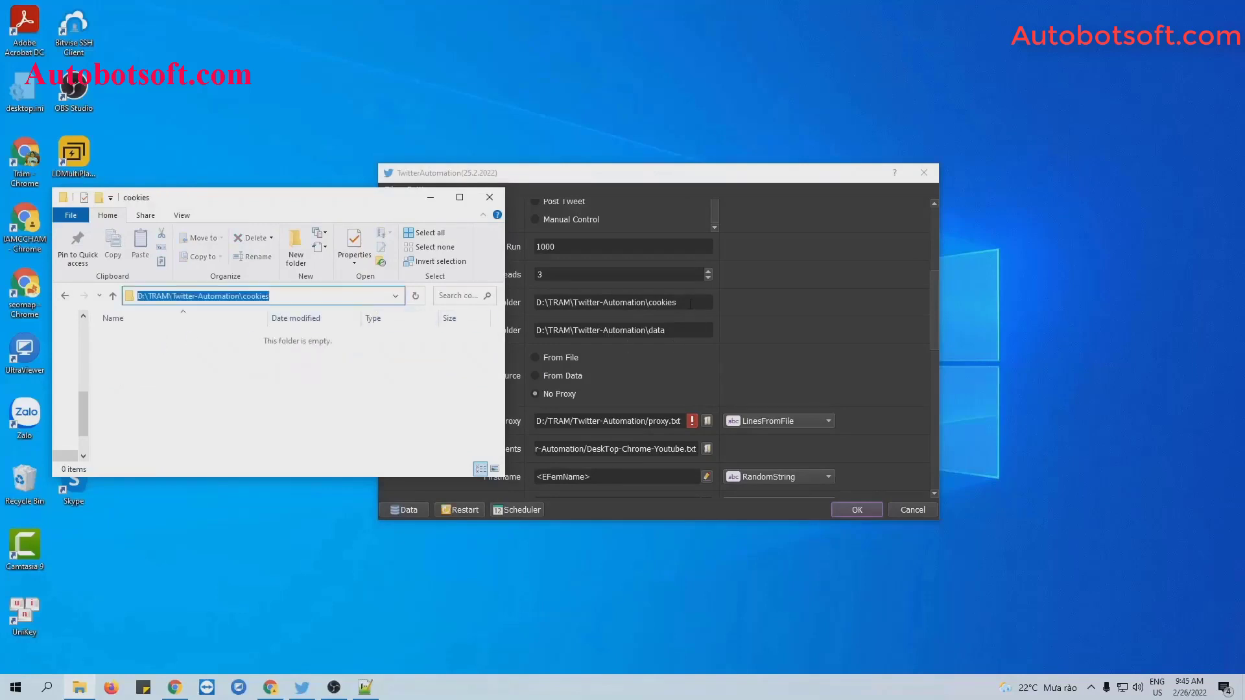
triple_click(690, 303)
Paste the cookies path into Cookies Folder and create a data folder in Twitter-Automation.
key(ctrl+v)
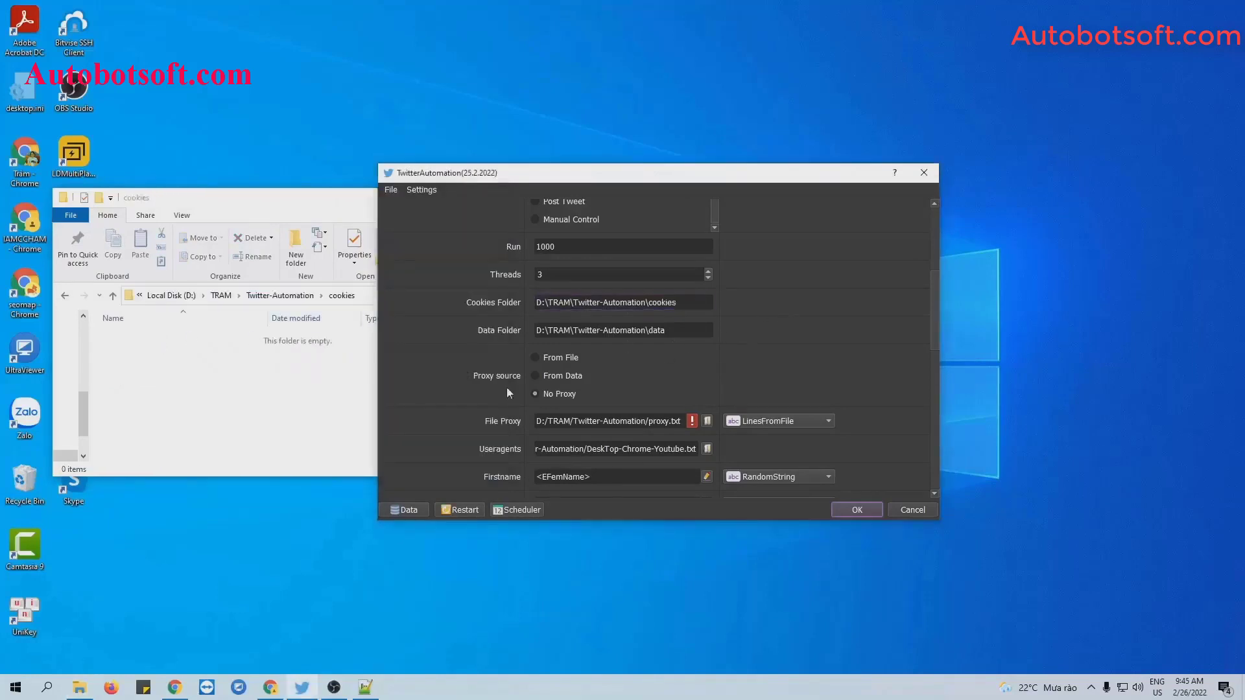
click(66, 297)
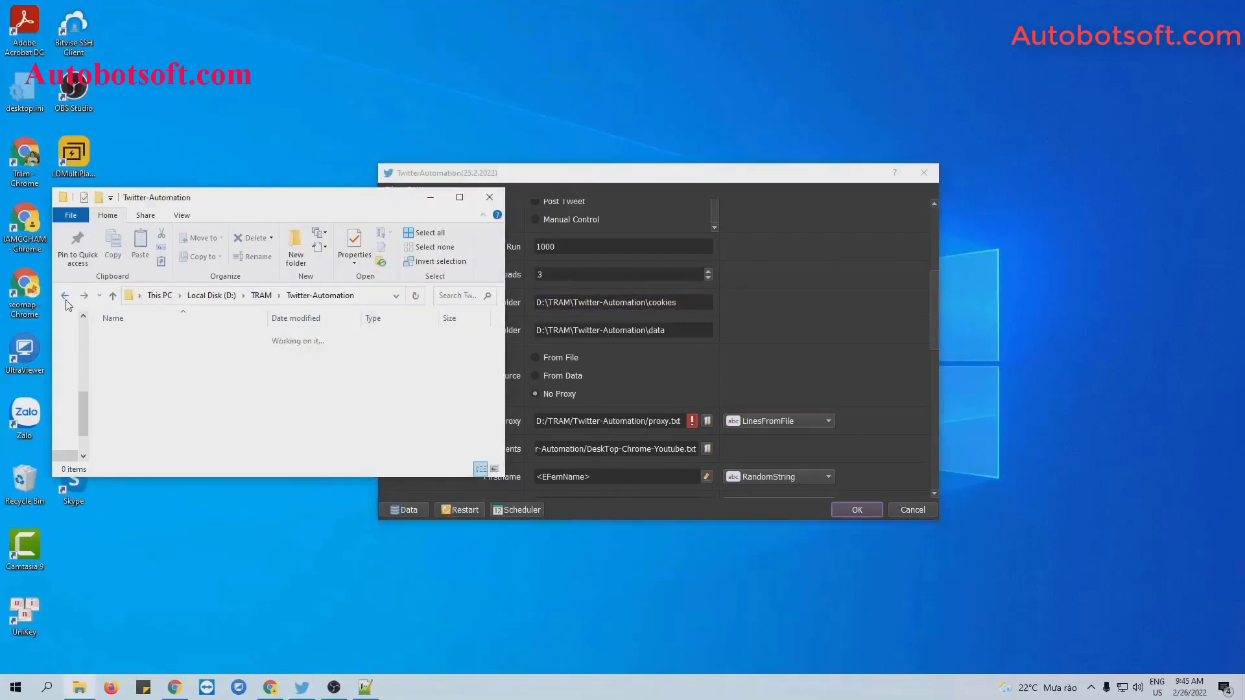
right_click(223, 416)
mouse_move(298, 586)
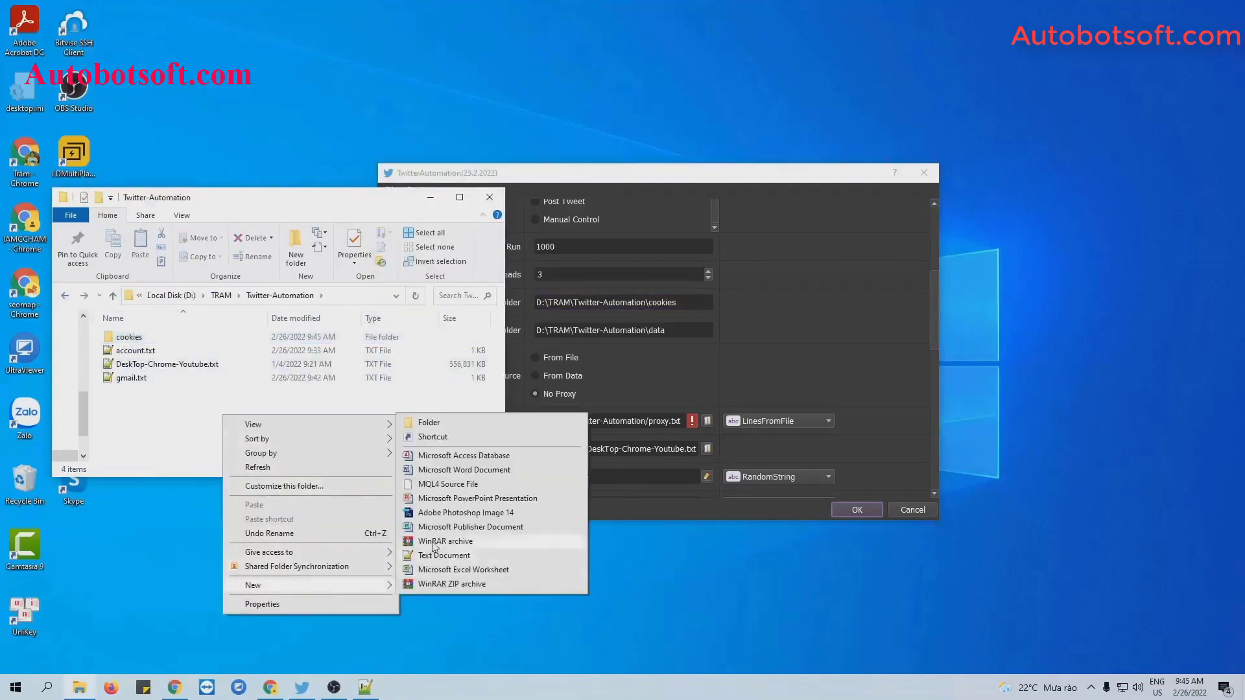
click(408, 425)
text(data)
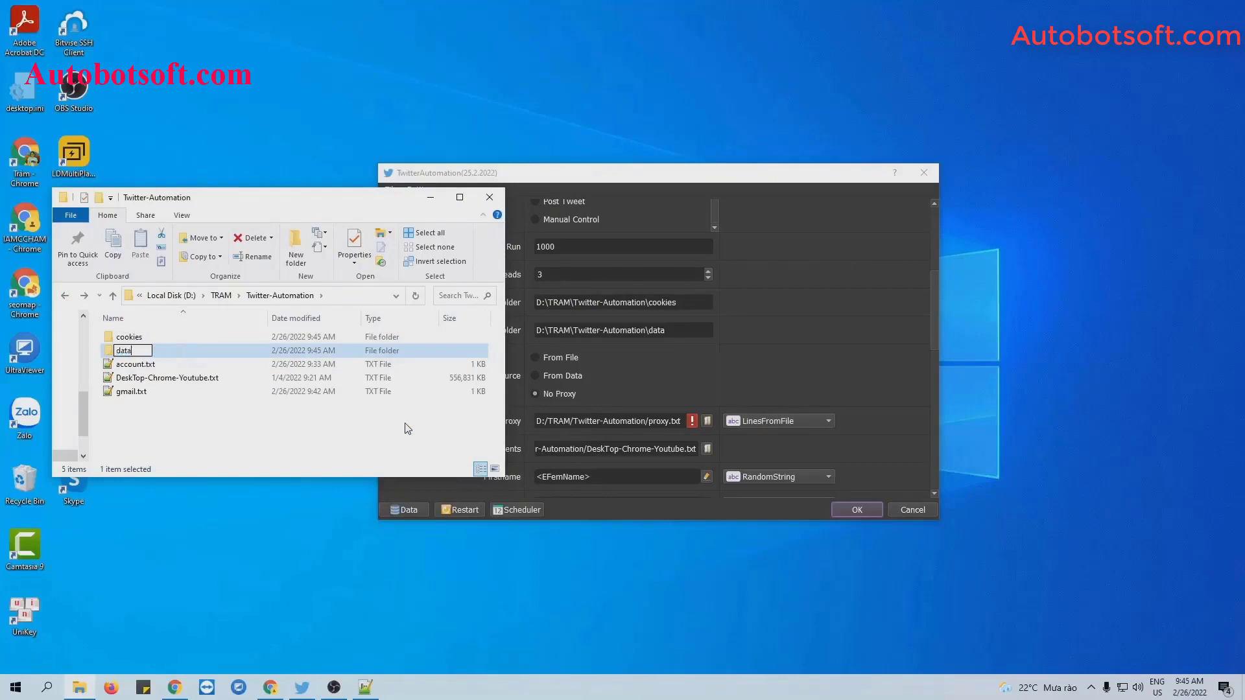
key(Return)
Copy the data folder's path for the Data Folder field and minimize Explorer.
double_click(243, 353)
click(363, 297)
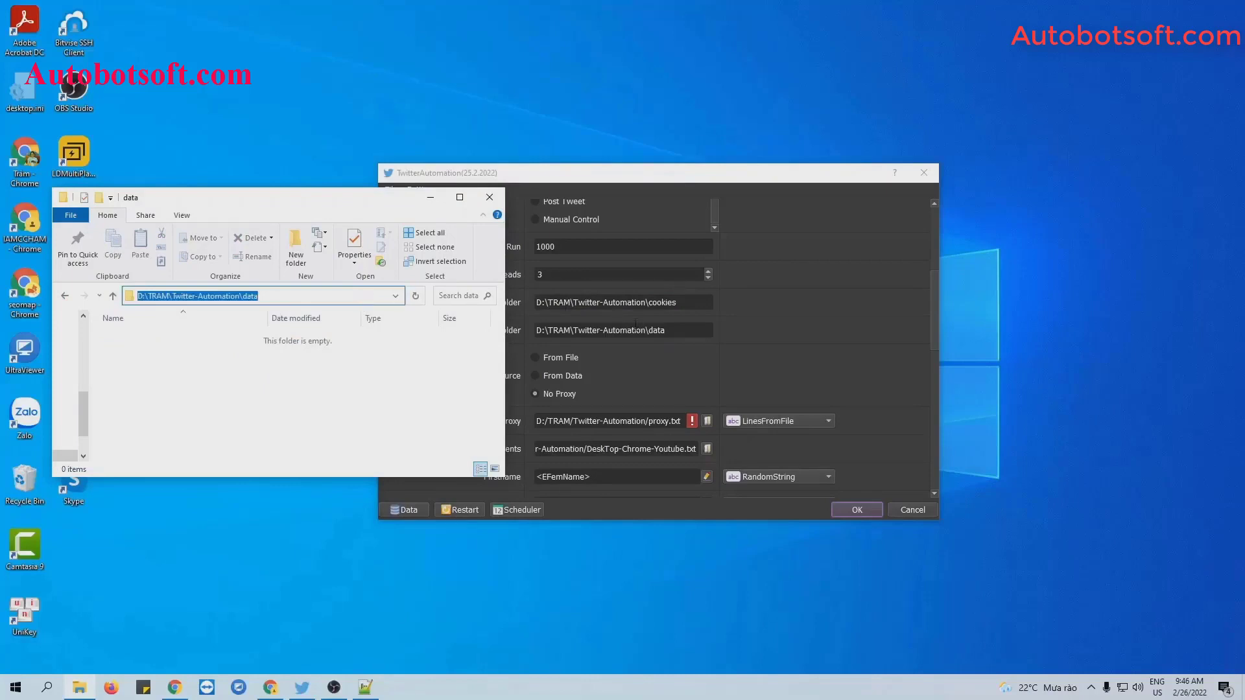
triple_click(636, 329)
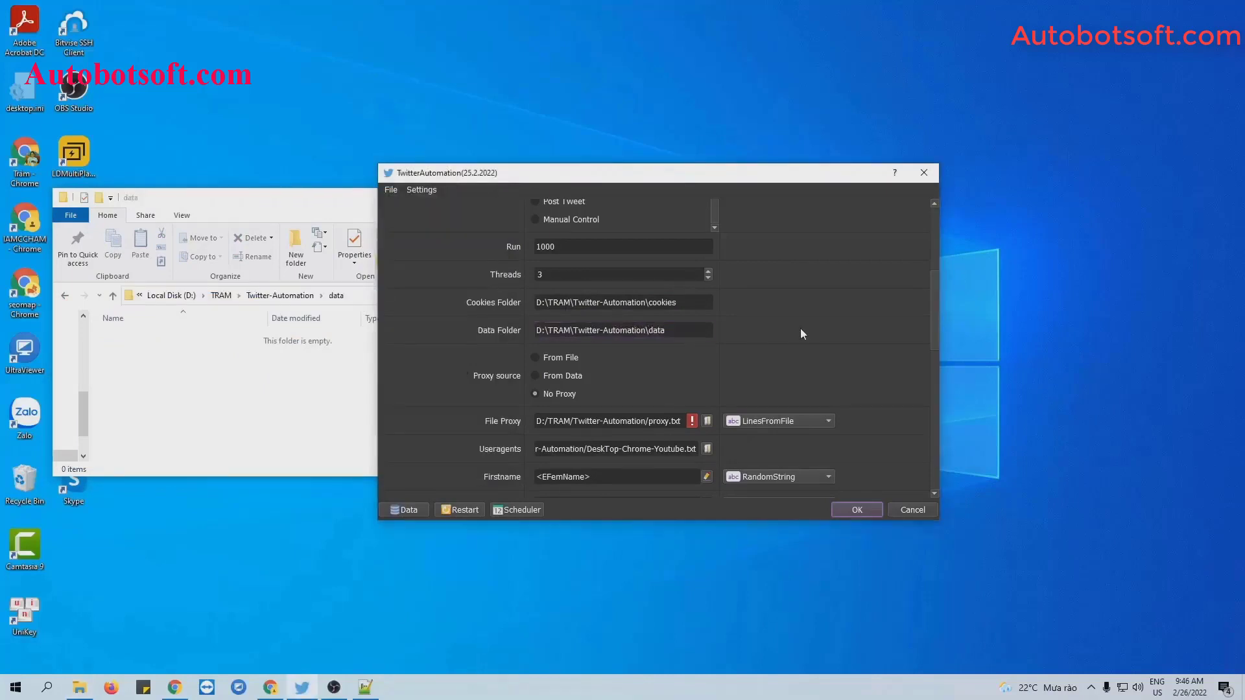
click(269, 215)
click(430, 197)
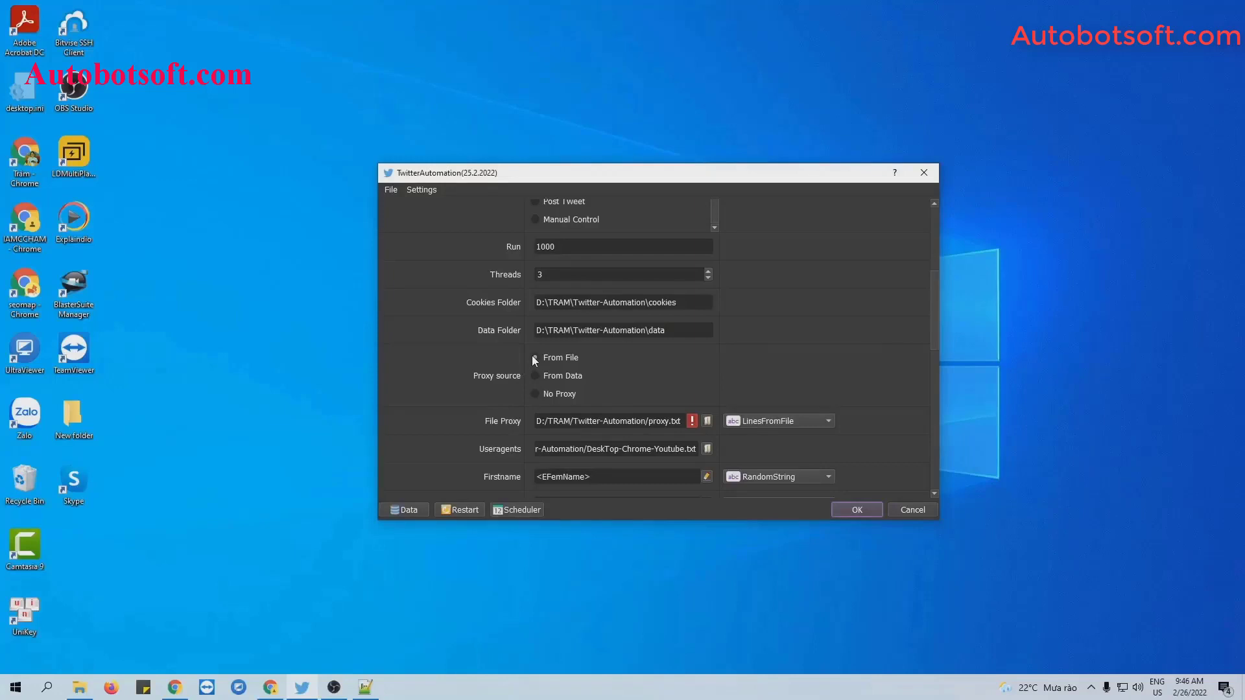
Set the proxy source to From File, keeping the LinesFromFile reading mode.
click(535, 358)
click(772, 421)
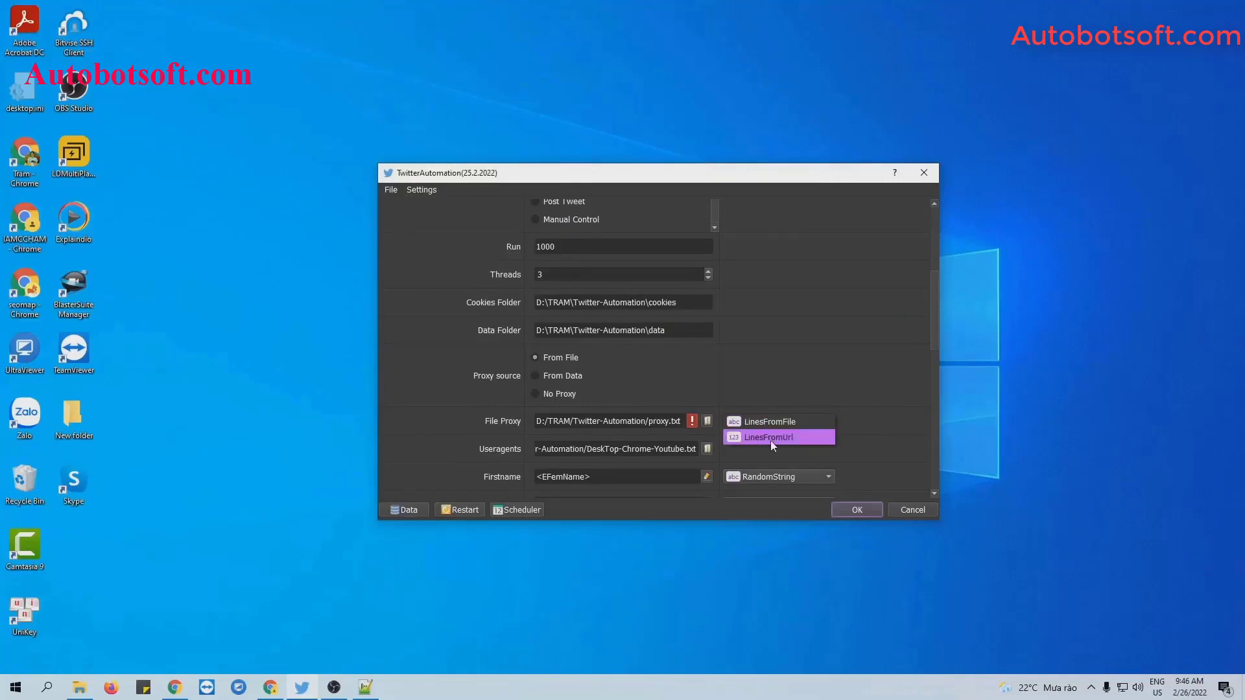
click(775, 422)
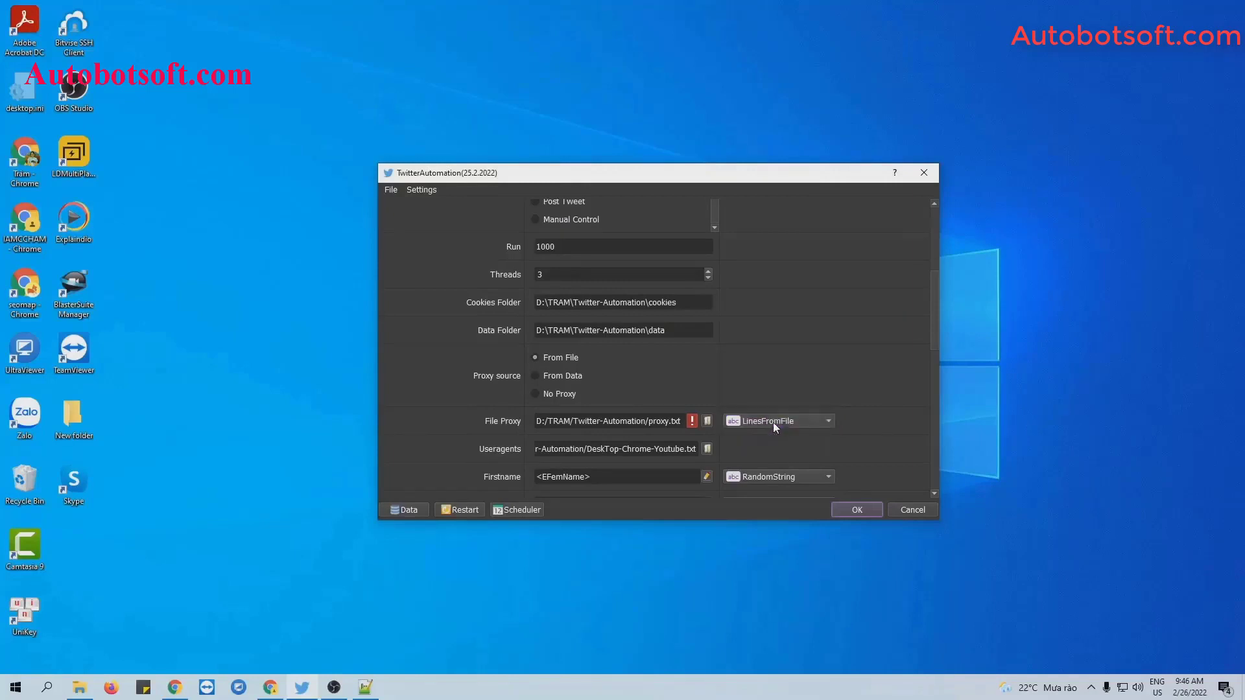
click(79, 688)
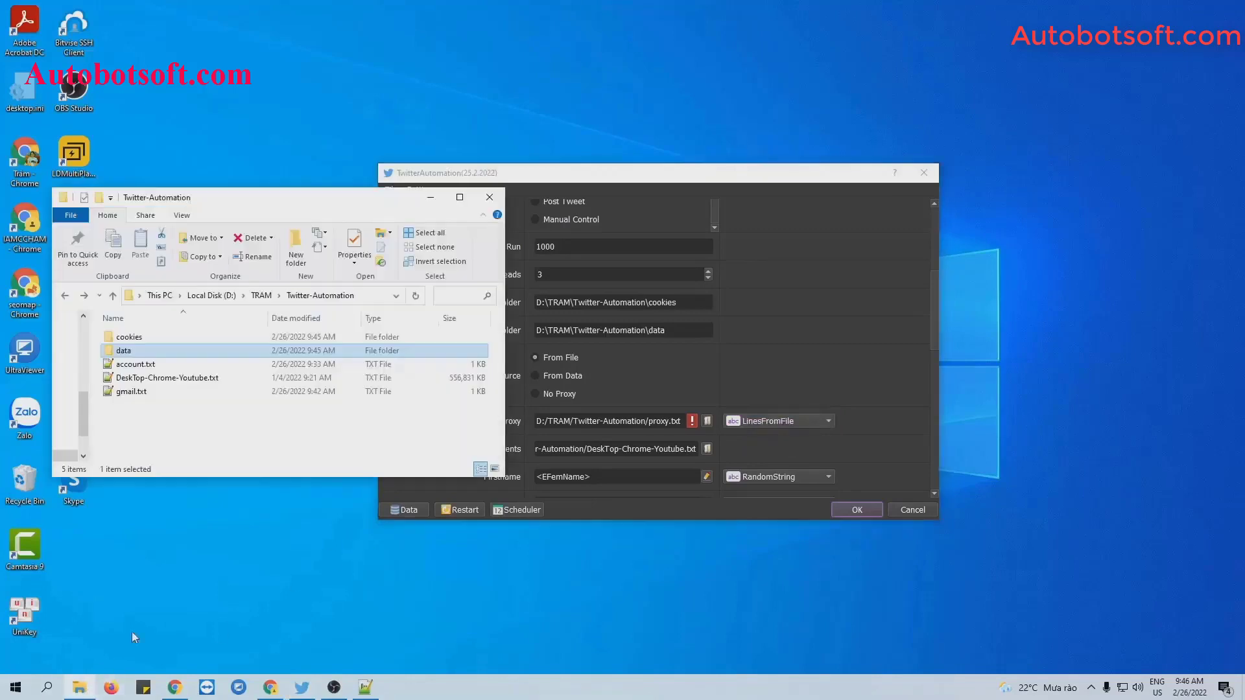
Create a new text document named proxy.txt in Twitter-Automation.
right_click(179, 404)
mouse_move(236, 573)
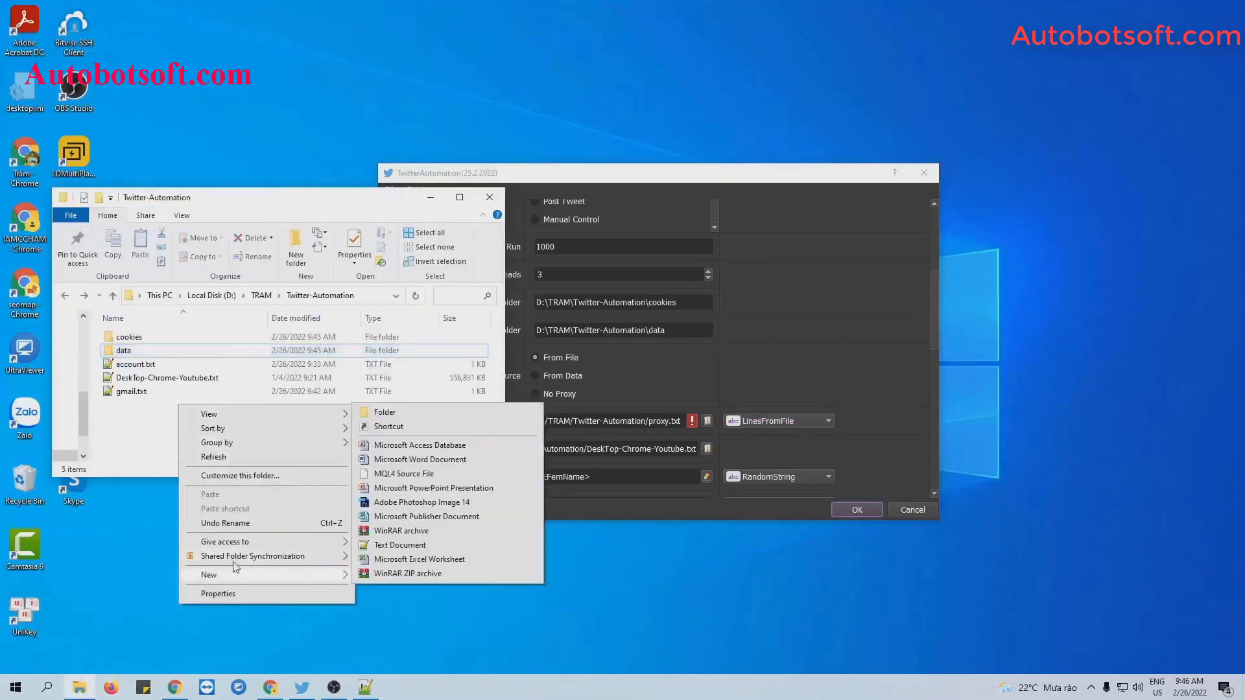
click(399, 546)
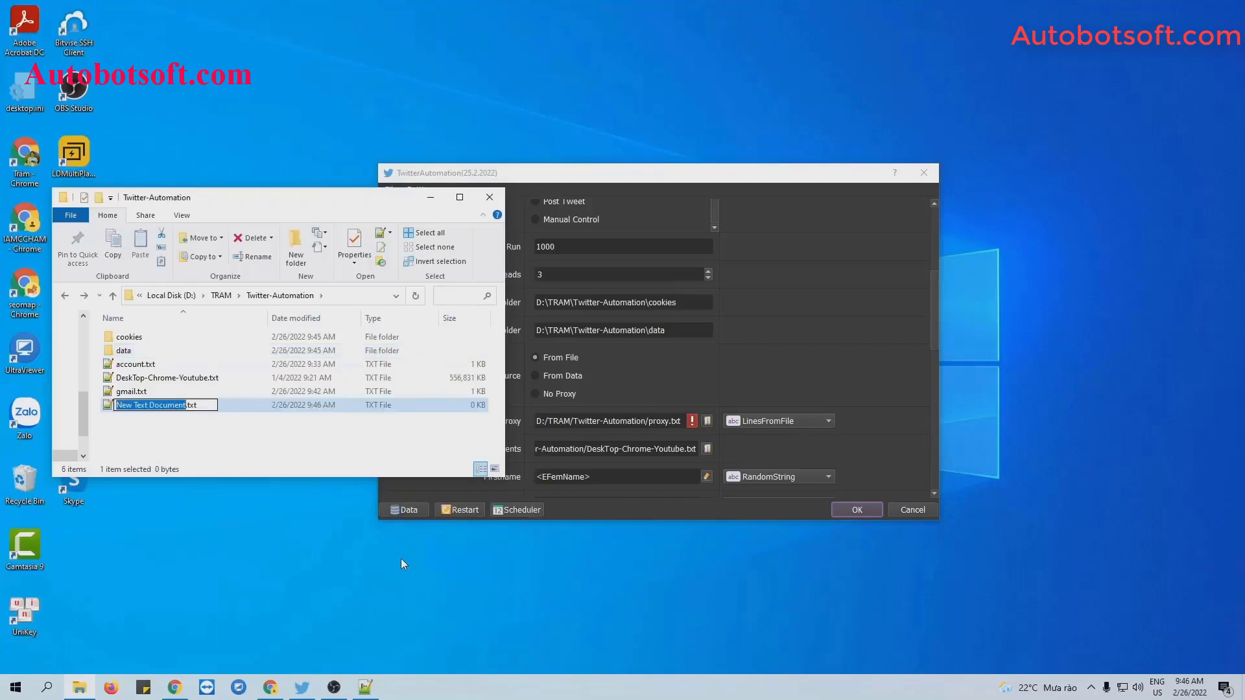
text(proxy)
key(Return)
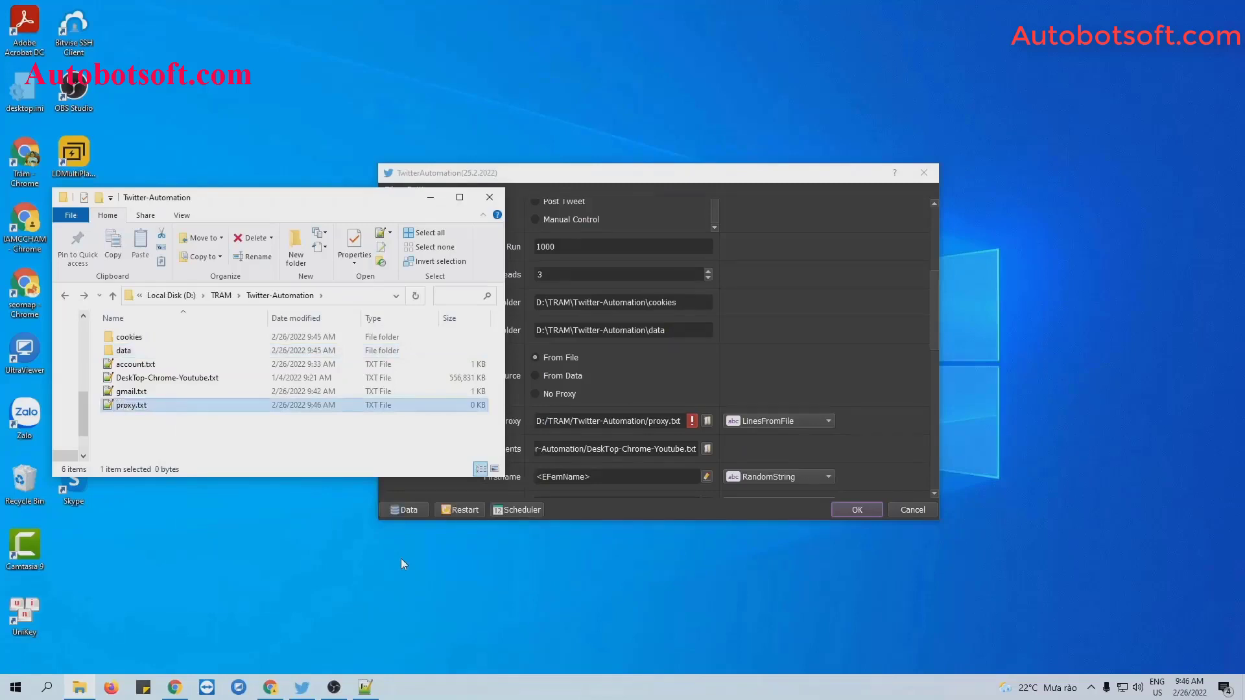
Fill proxy.txt with the 55 port-3128 proxies, save it, and minimize Notepad++ and Explorer.
double_click(133, 405)
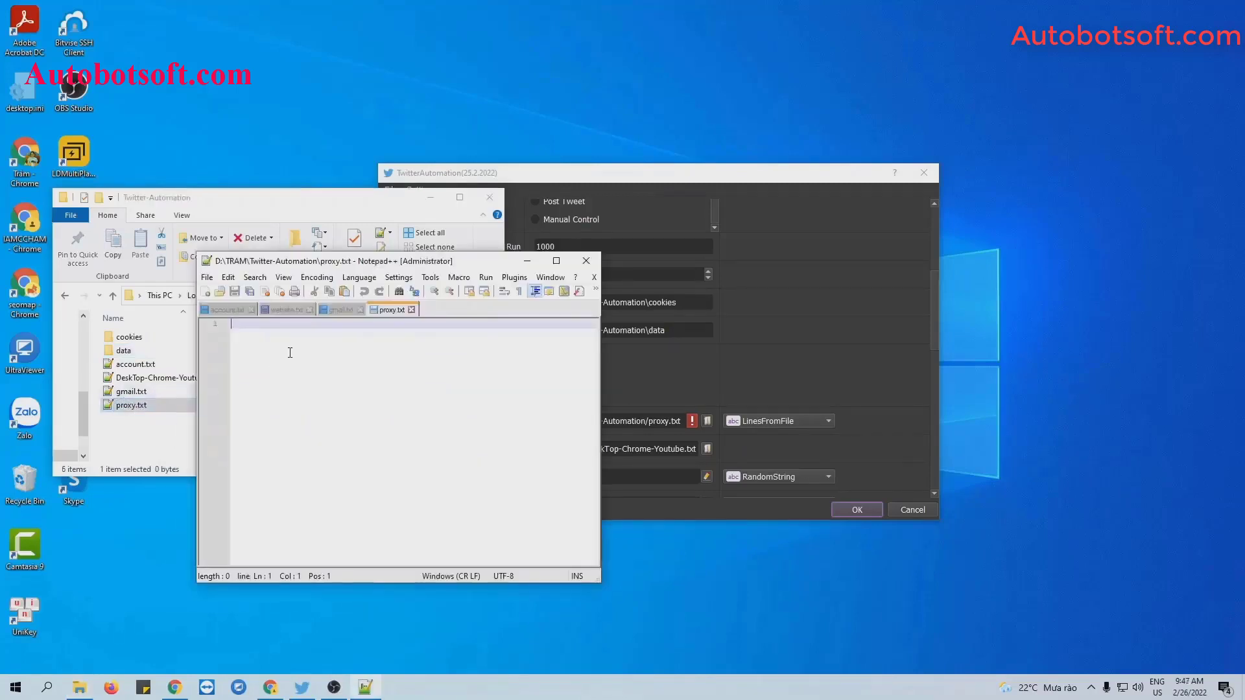
key(ctrl+v)
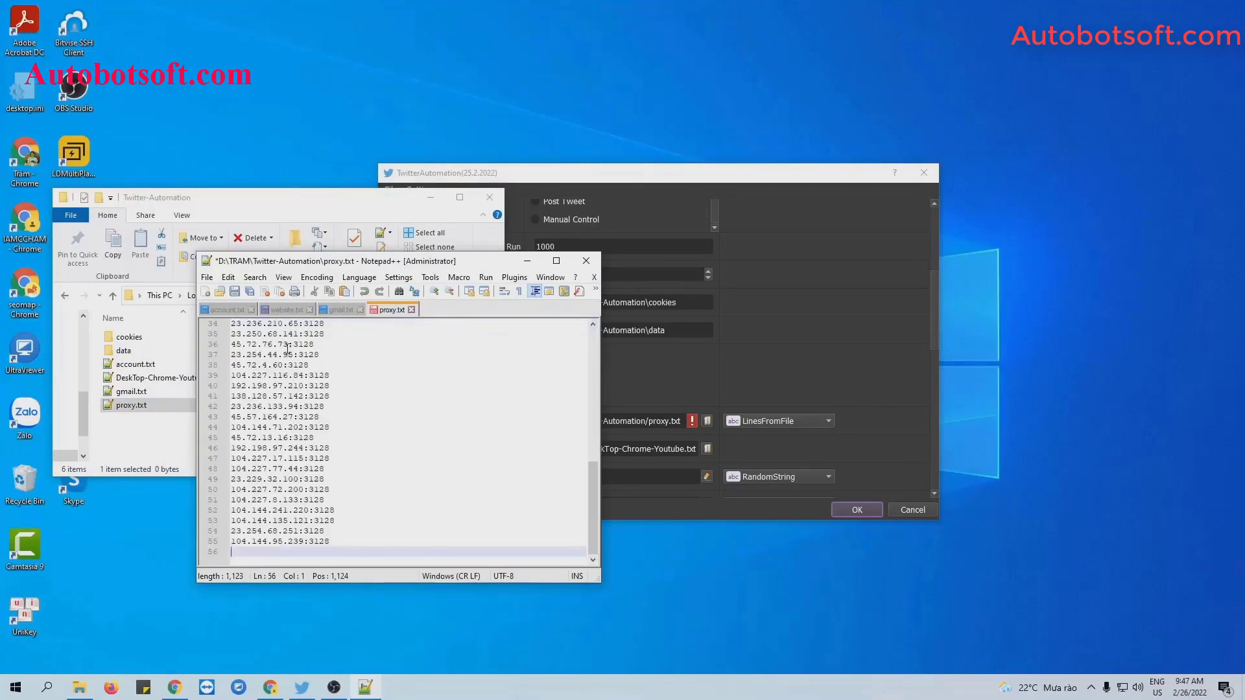
key(BackSpace)
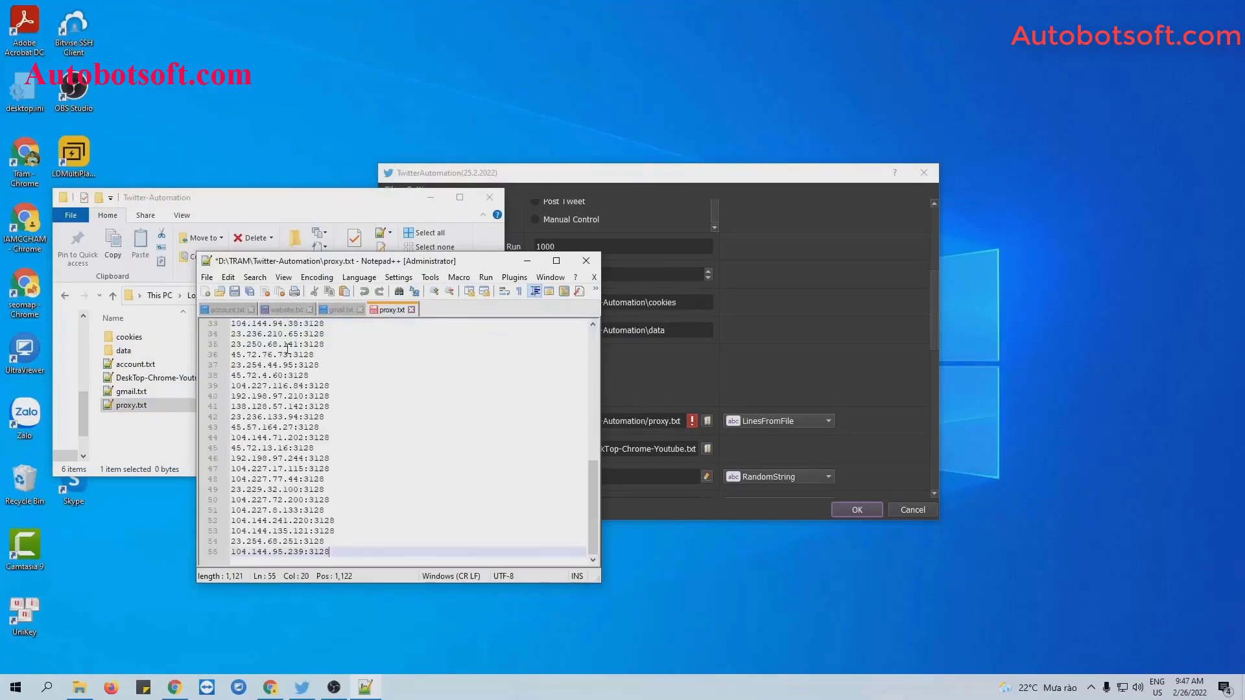
click(235, 291)
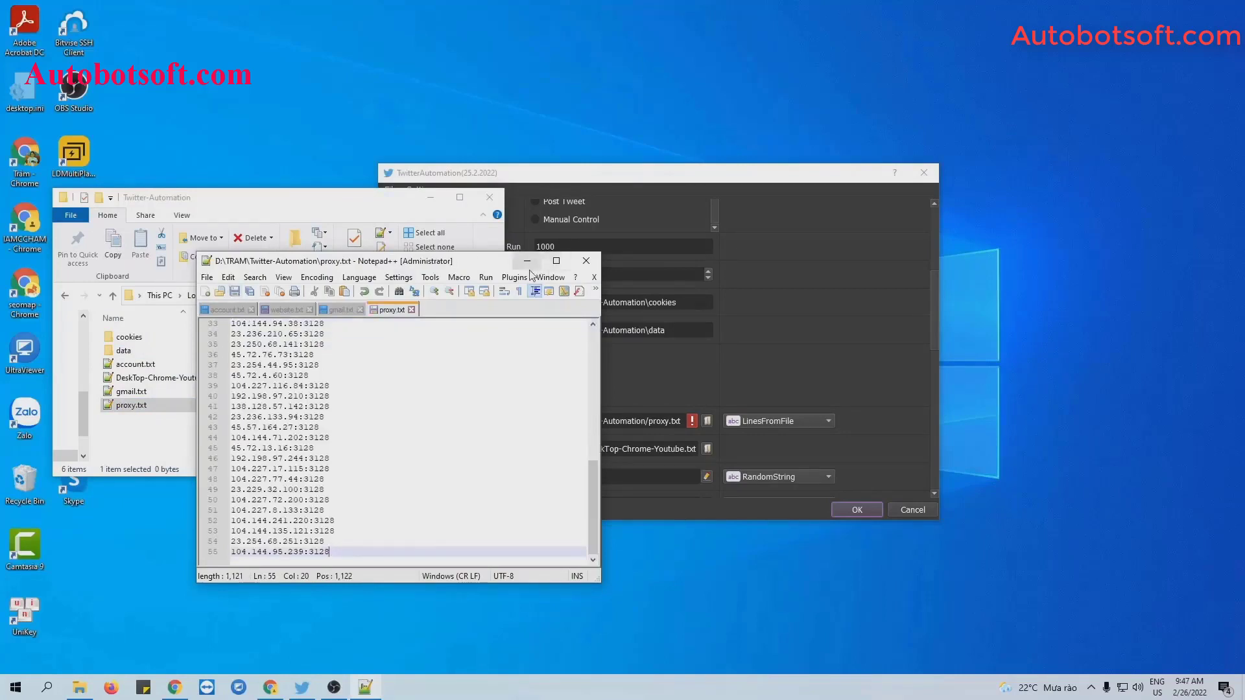
click(527, 261)
click(431, 197)
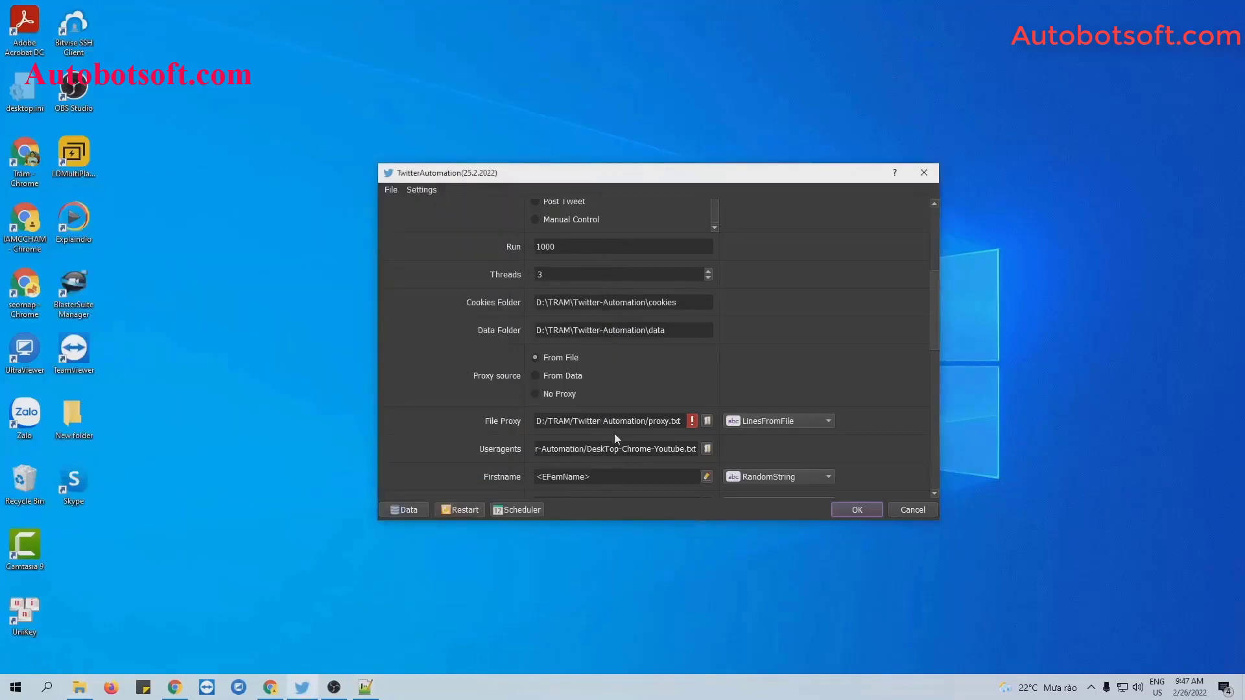
Set the File Proxy file to proxy.txt.
click(708, 422)
click(570, 345)
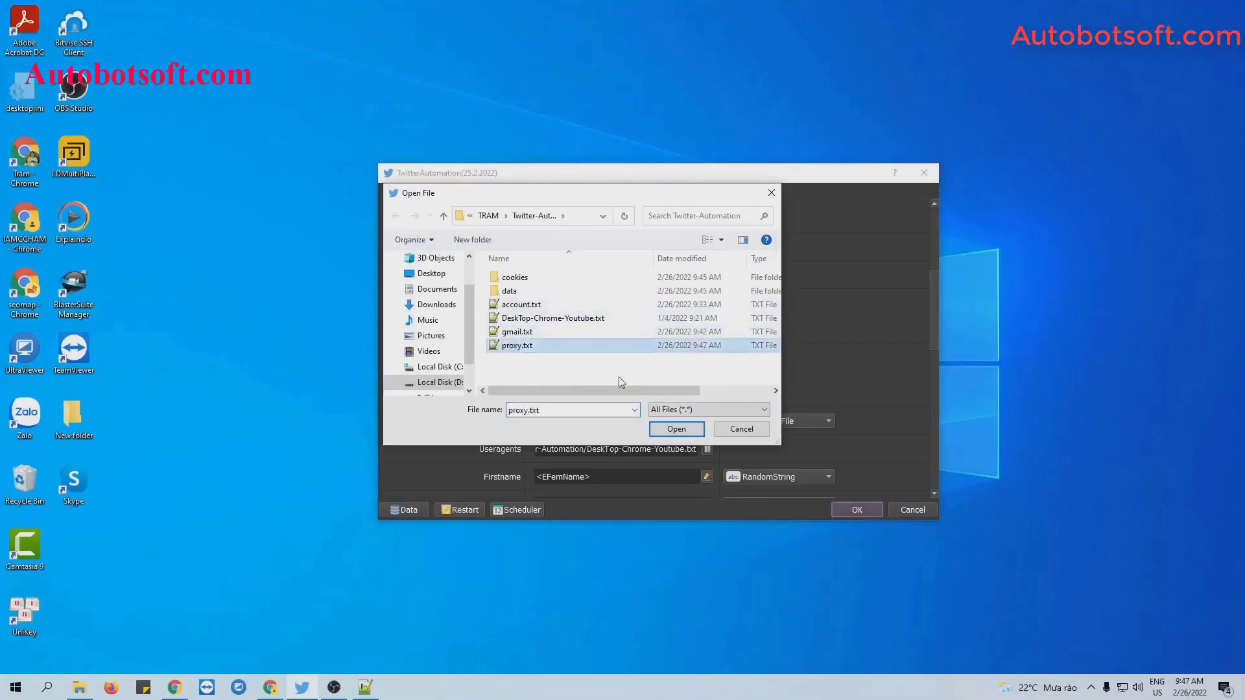
click(678, 430)
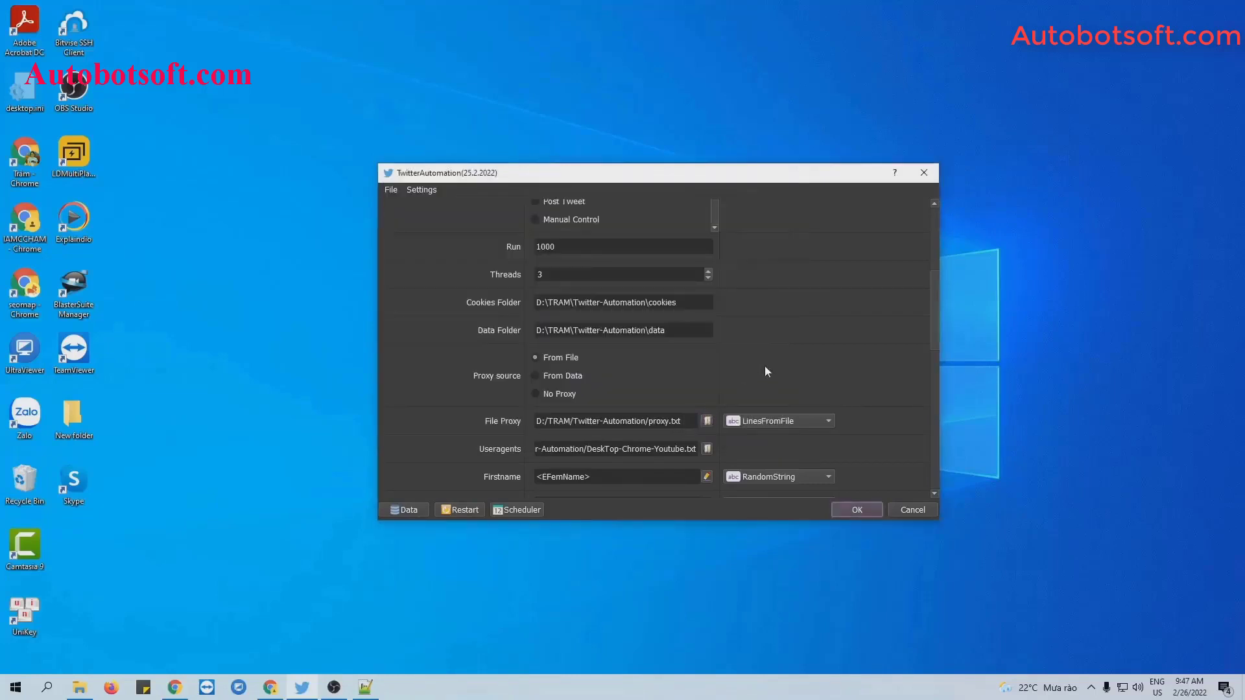
click(787, 381)
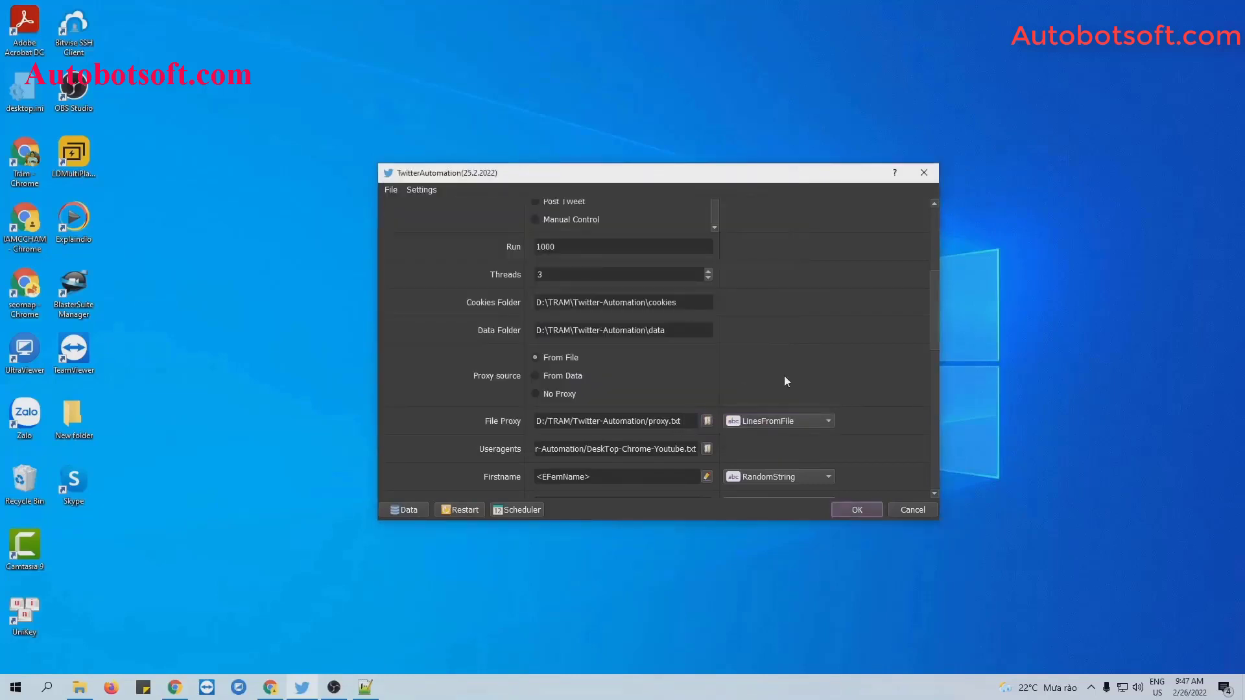
Switch File Proxy to LinesFromUrl with the twitter.txt URL and choose From Data proxy source.
click(795, 422)
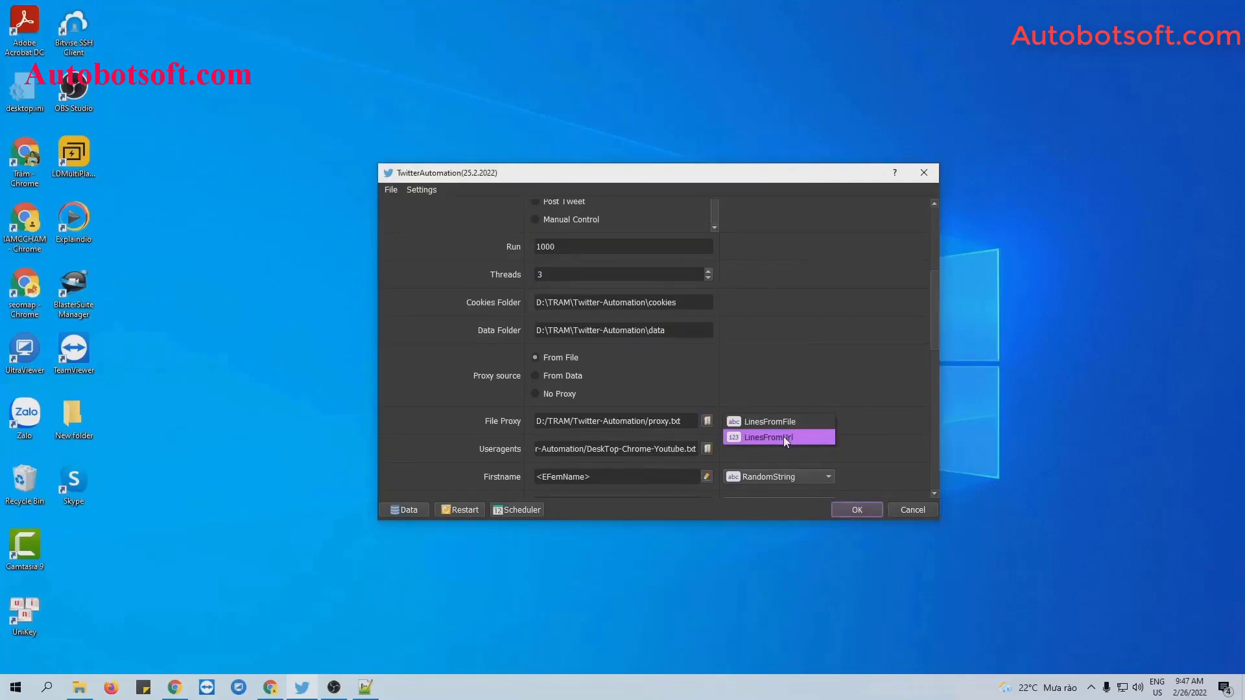
click(783, 437)
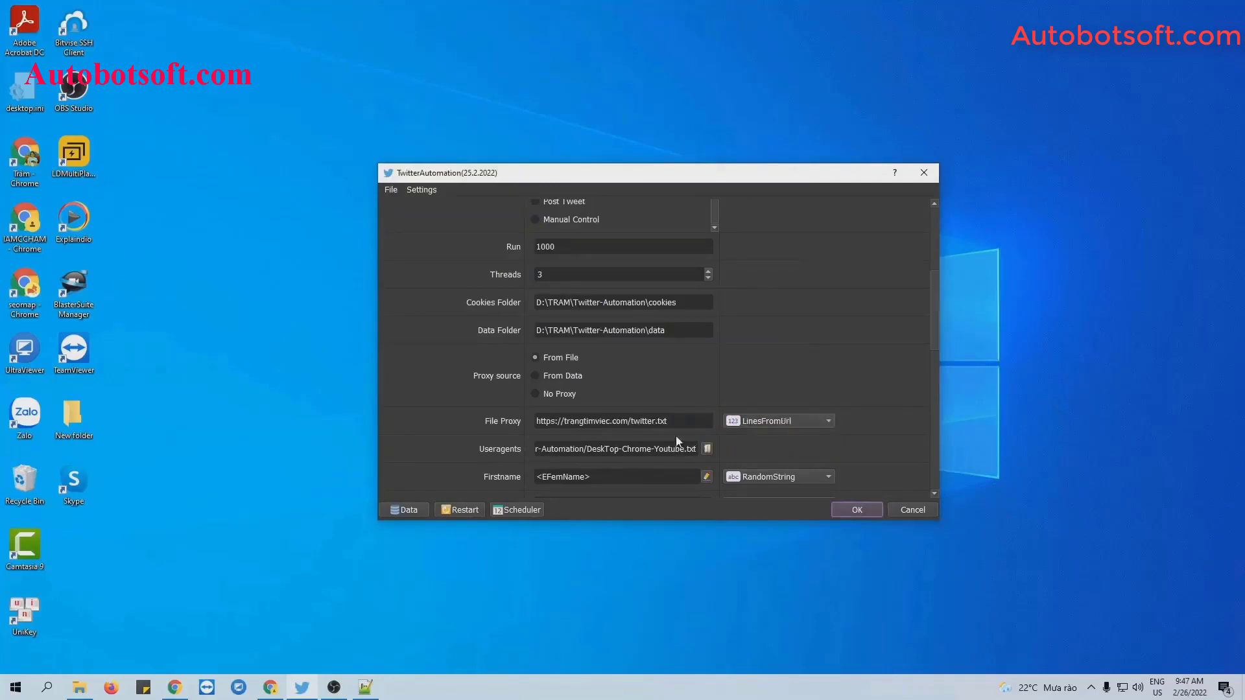
drag(710, 421, 523, 411)
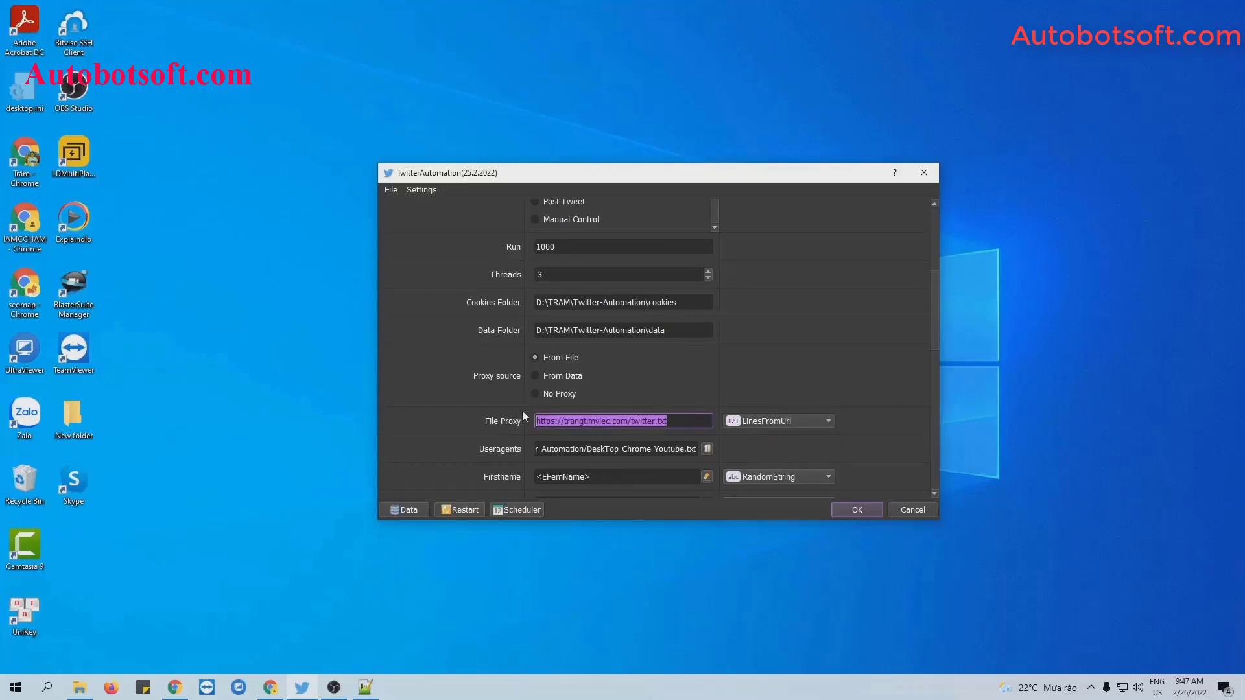
click(537, 375)
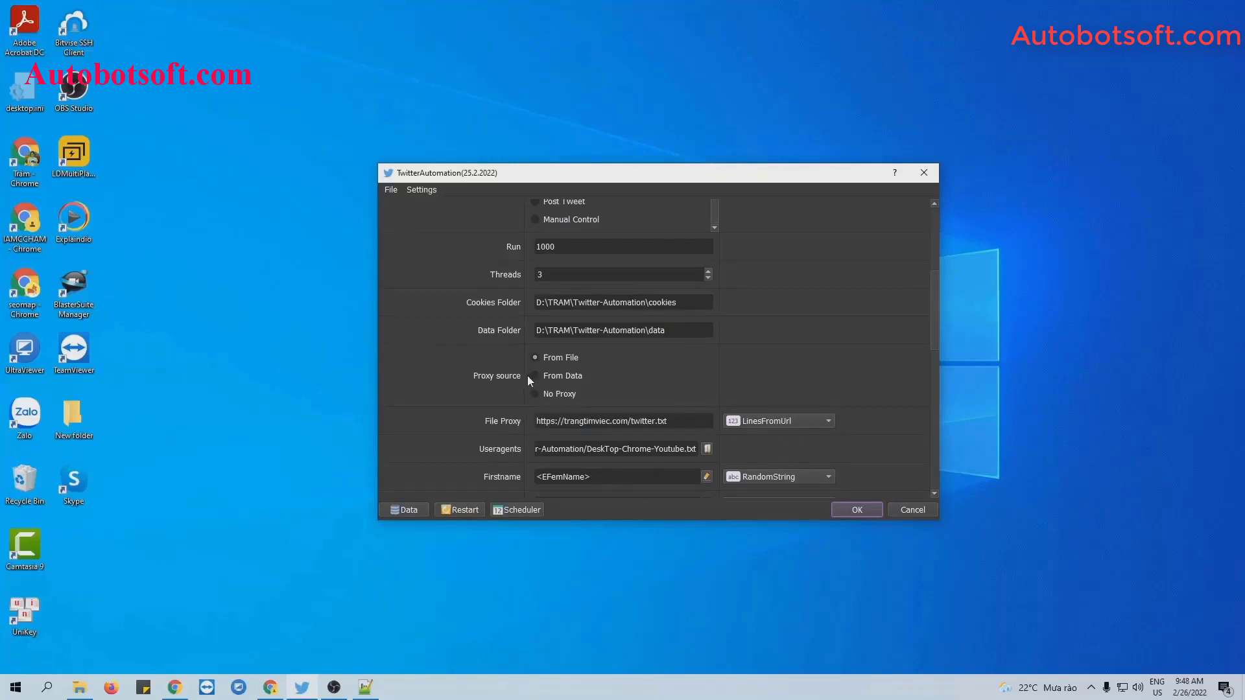
click(536, 375)
Review the accounts in Database Manager, then switch Proxy source to No Proxy.
click(403, 510)
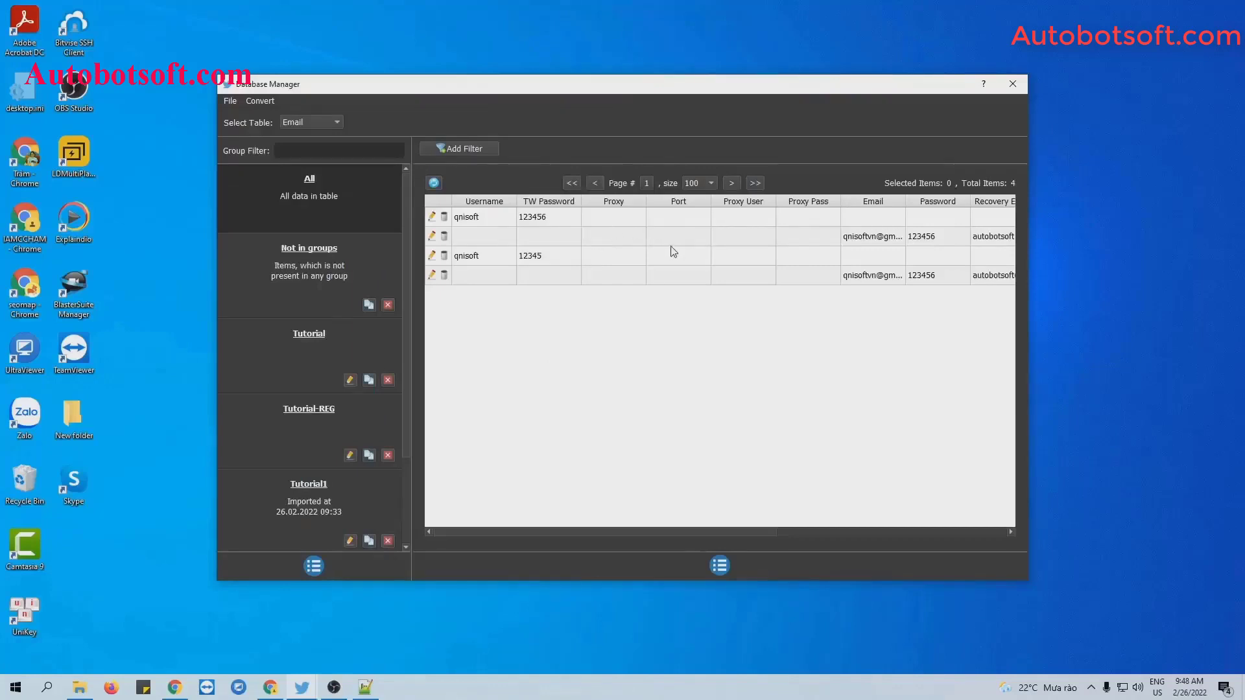
click(1013, 85)
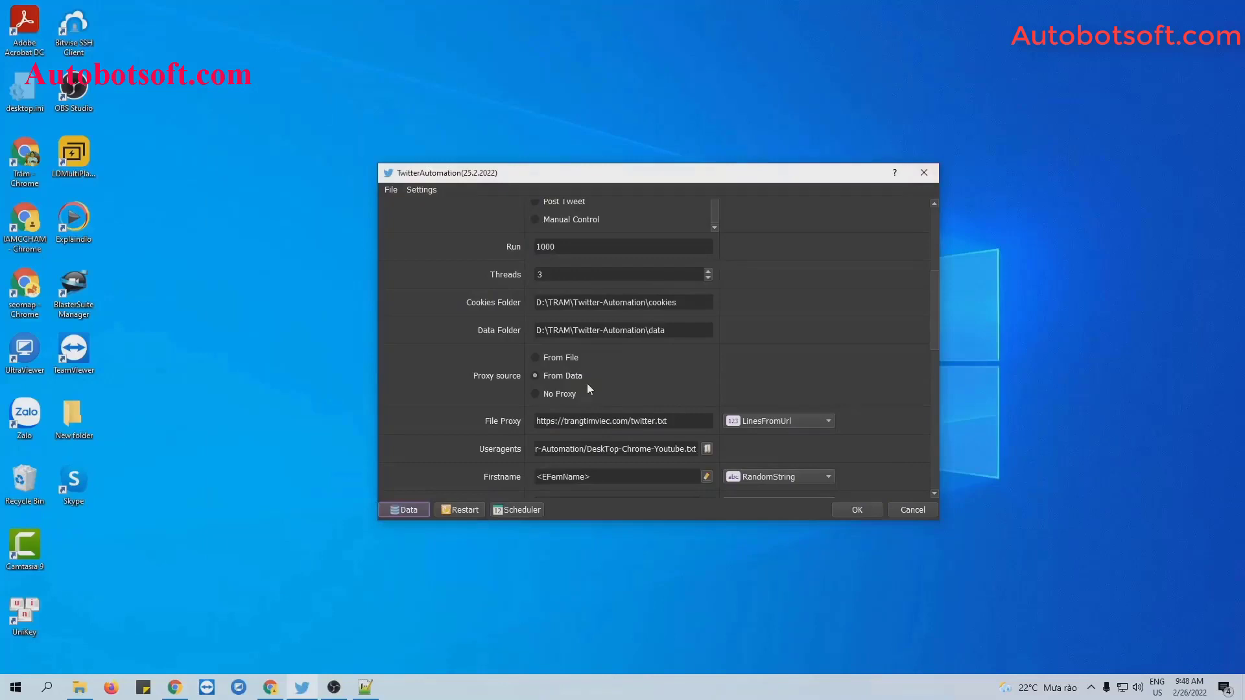
click(538, 394)
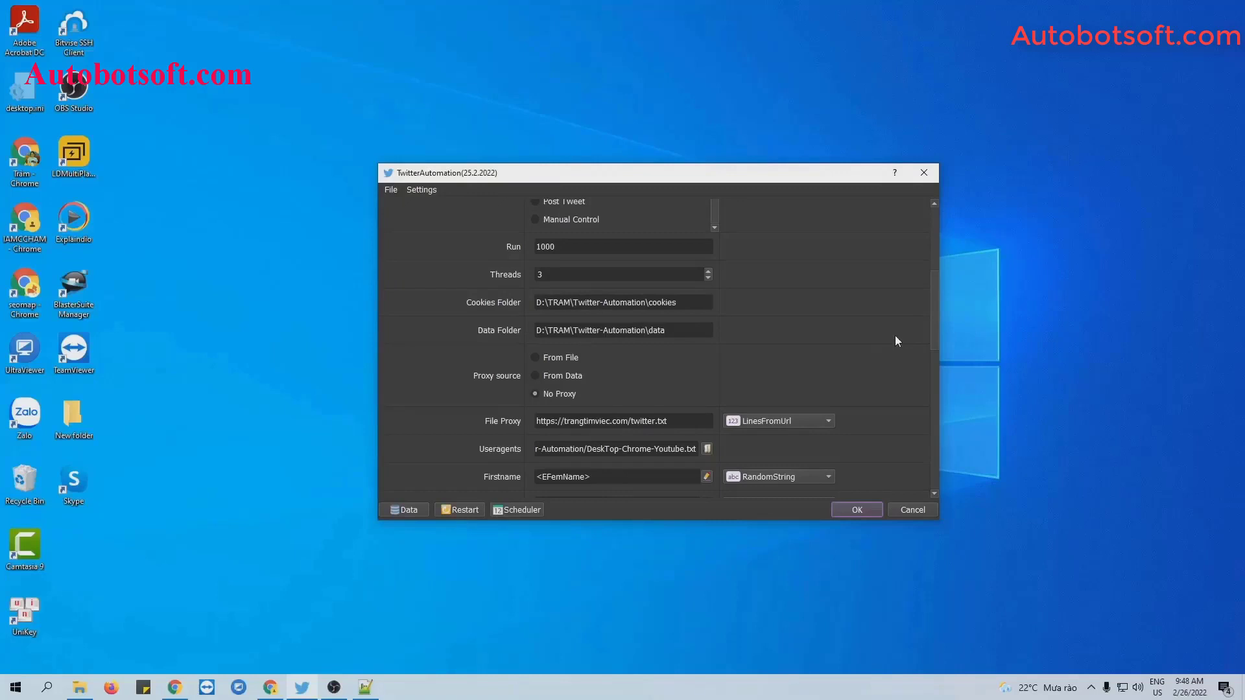
Choose DeskTop-Chrome-Youtube.txt as the Useragents file.
scroll(895, 336, down, 1)
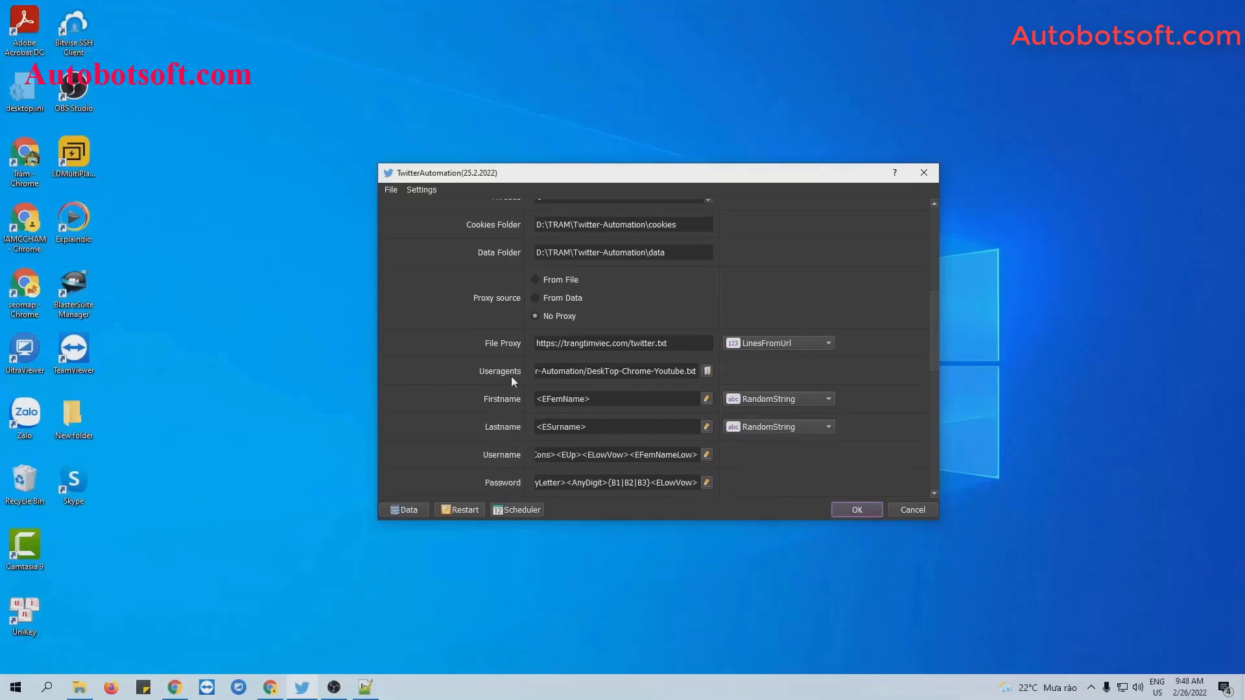
click(707, 371)
click(571, 322)
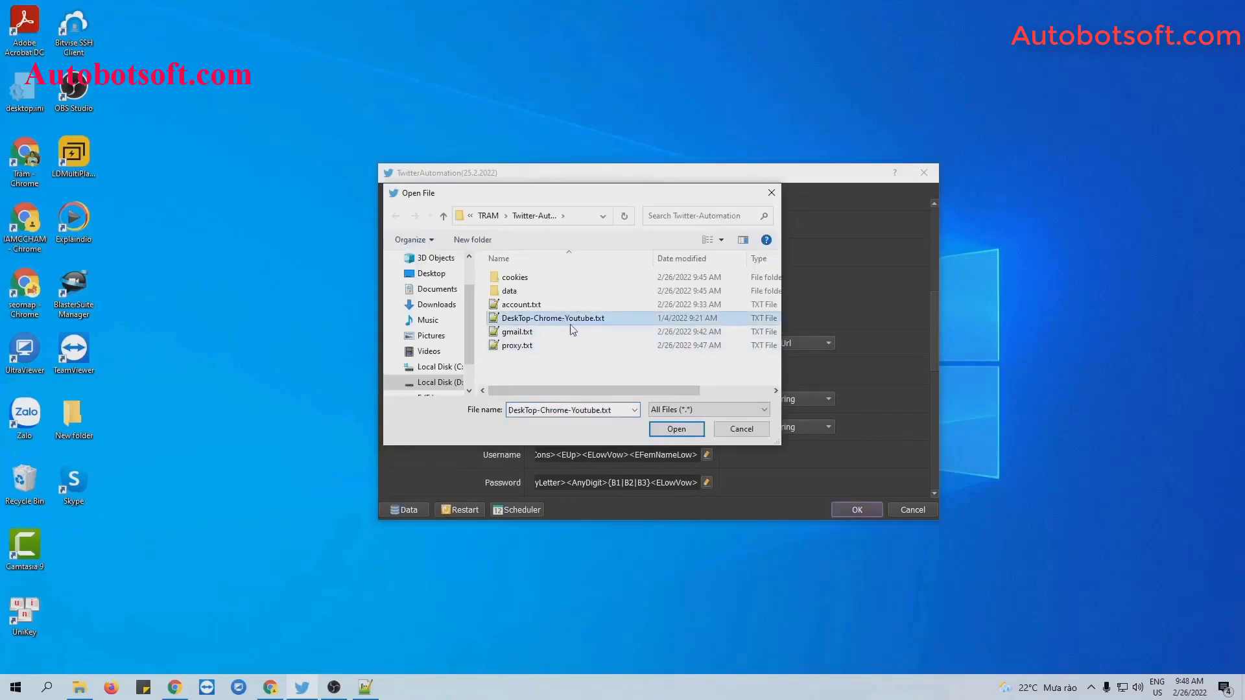
click(676, 429)
scroll(505, 372, down, 3)
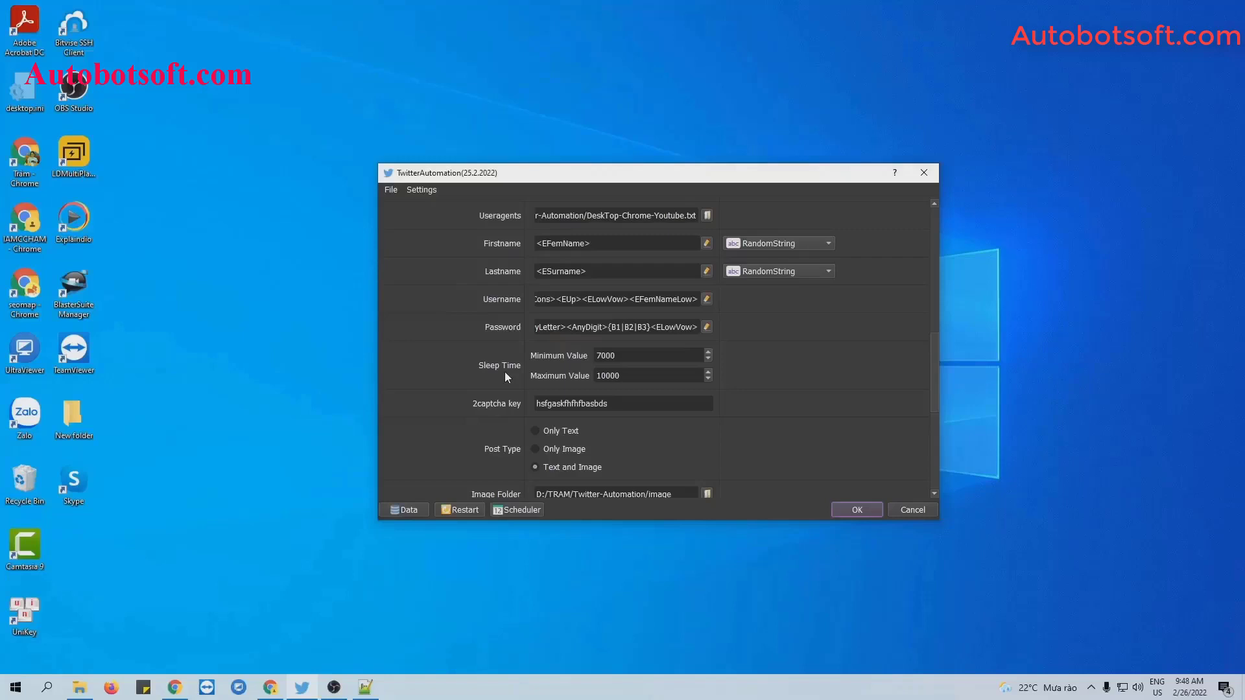
scroll(894, 409, up, 10)
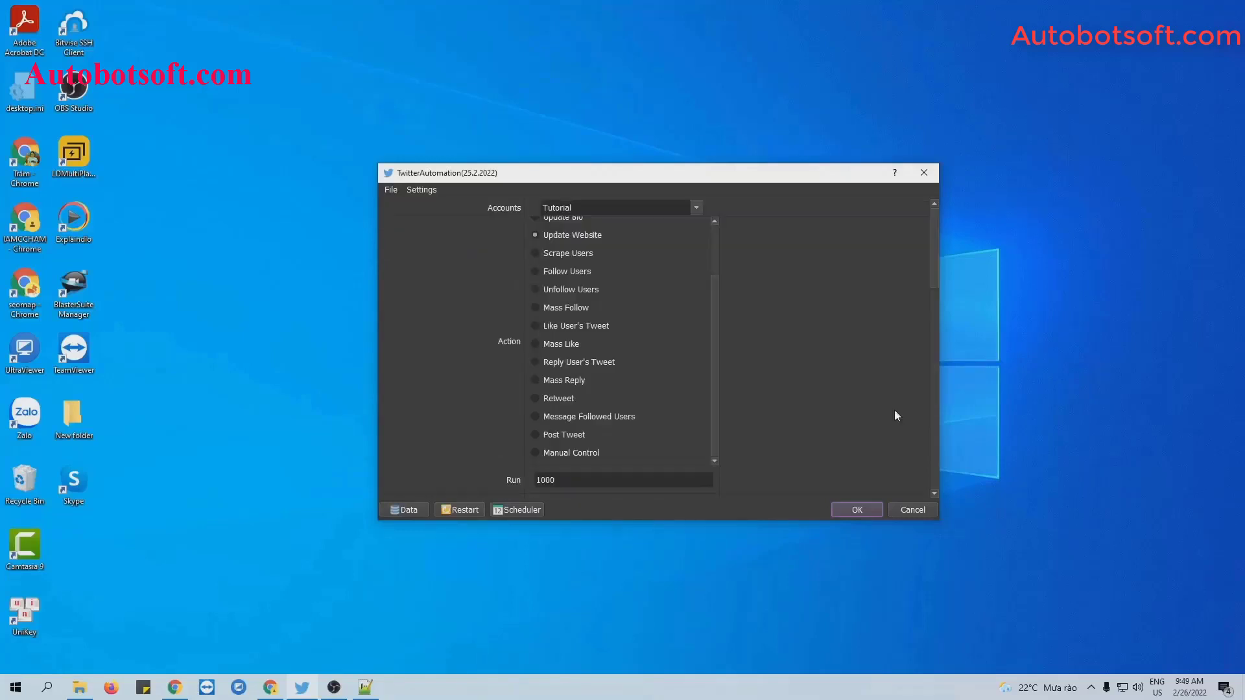
scroll(715, 361, up, 3)
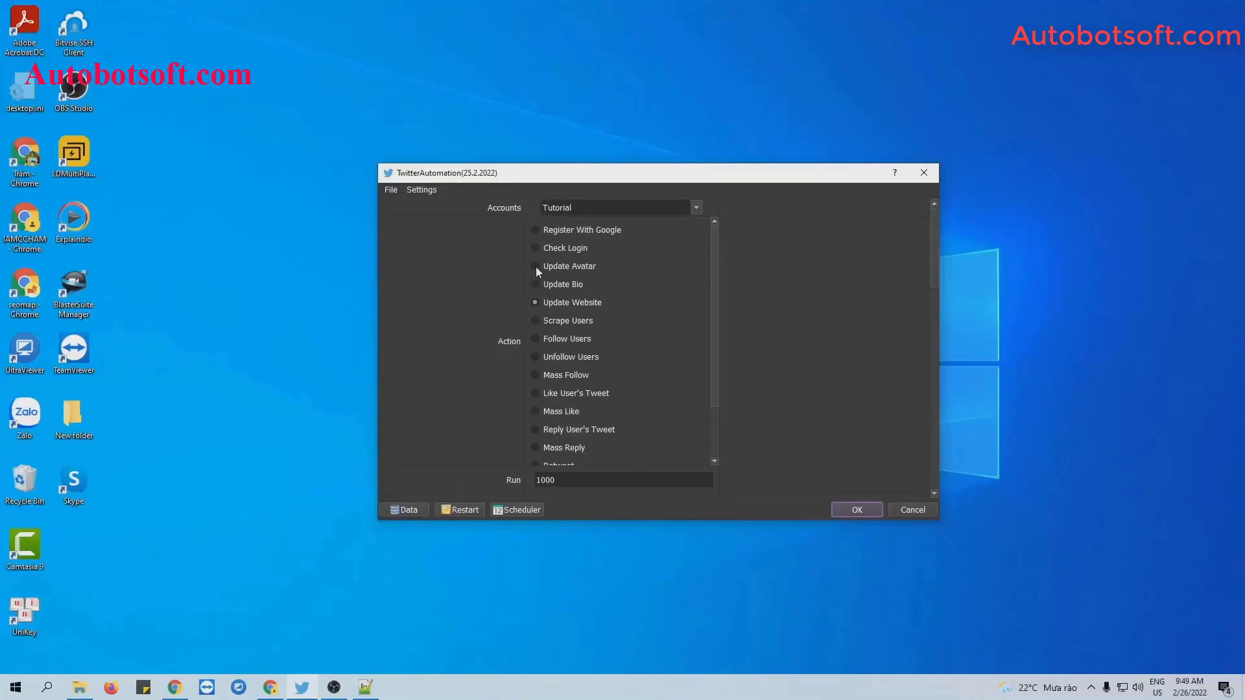
scroll(886, 333, down, 15)
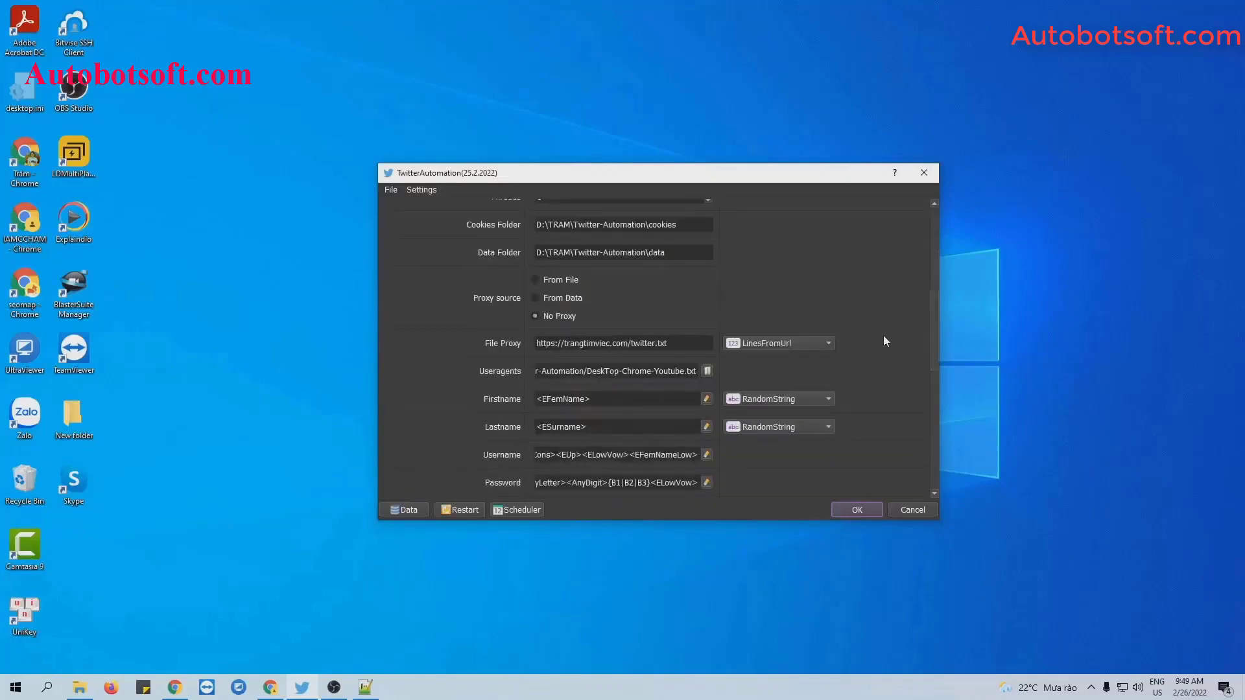
scroll(885, 338, down, 5)
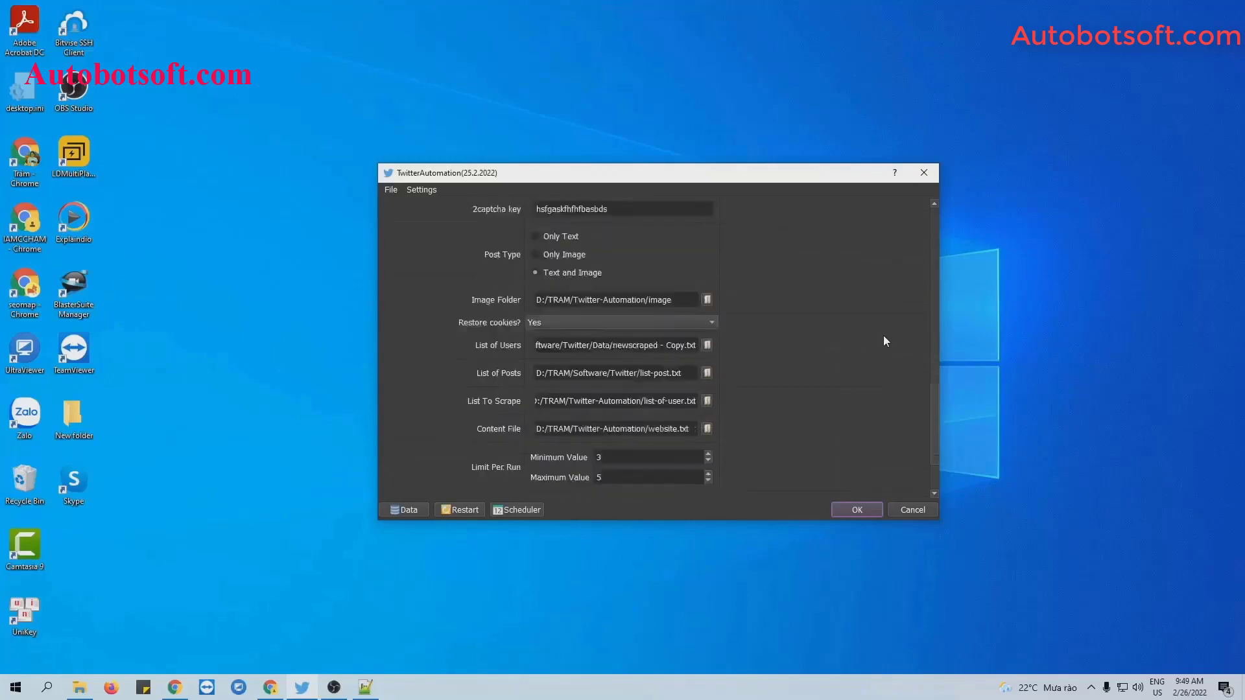
scroll(886, 340, up, 2)
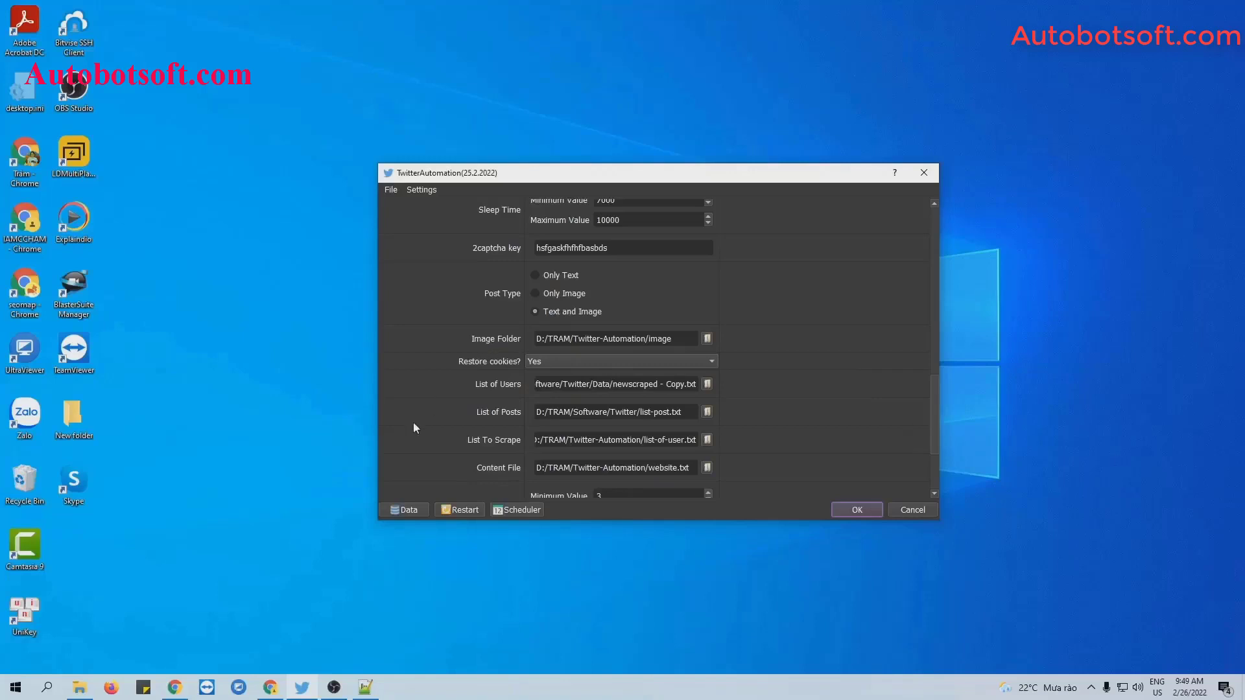
Create a new folder named image inside Twitter-Automation.
click(79, 687)
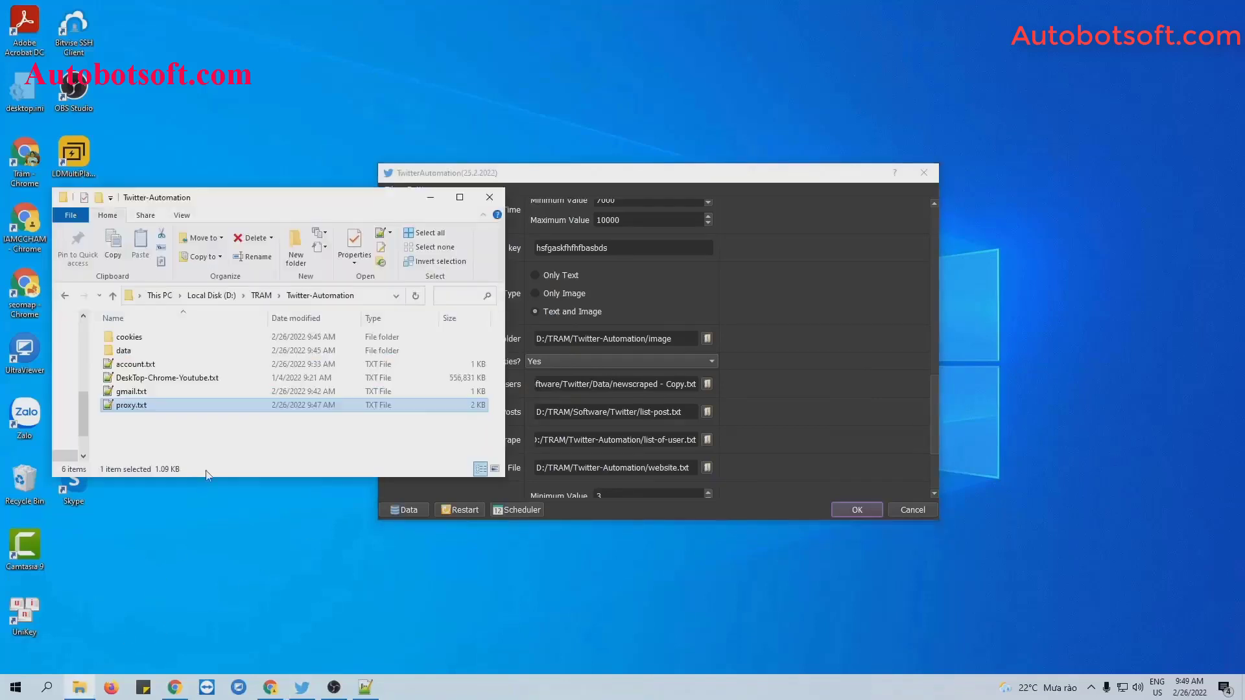
right_click(209, 442)
mouse_move(240, 612)
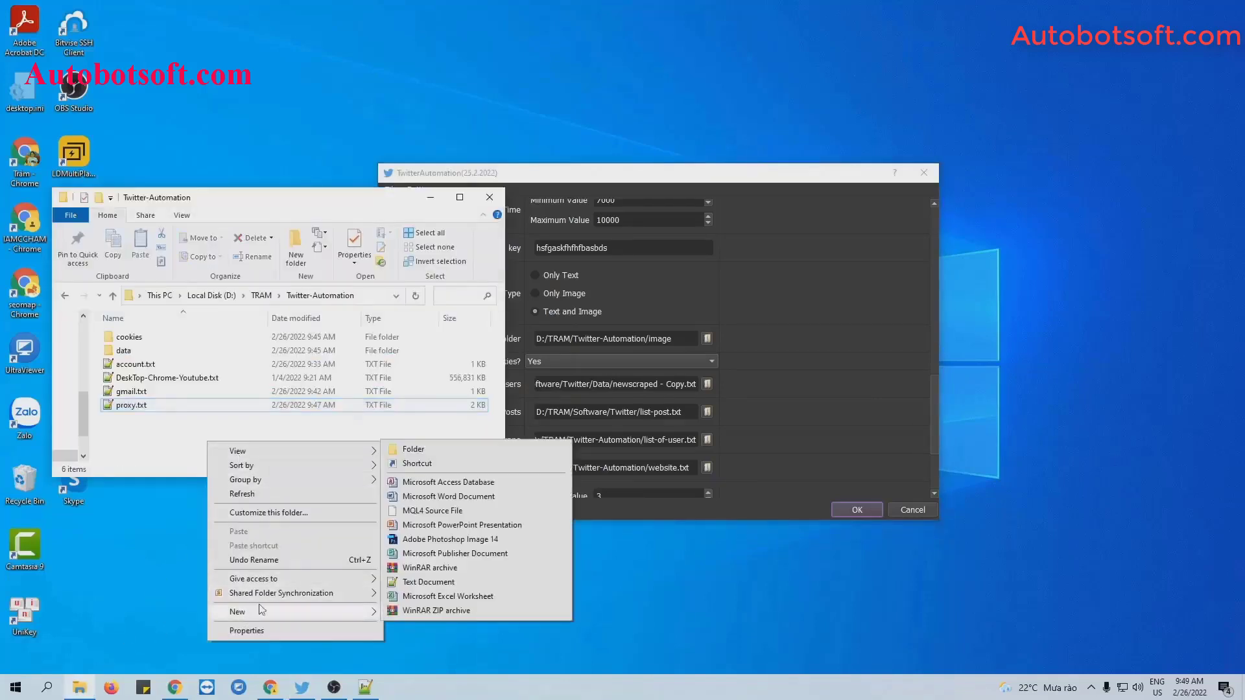
click(413, 449)
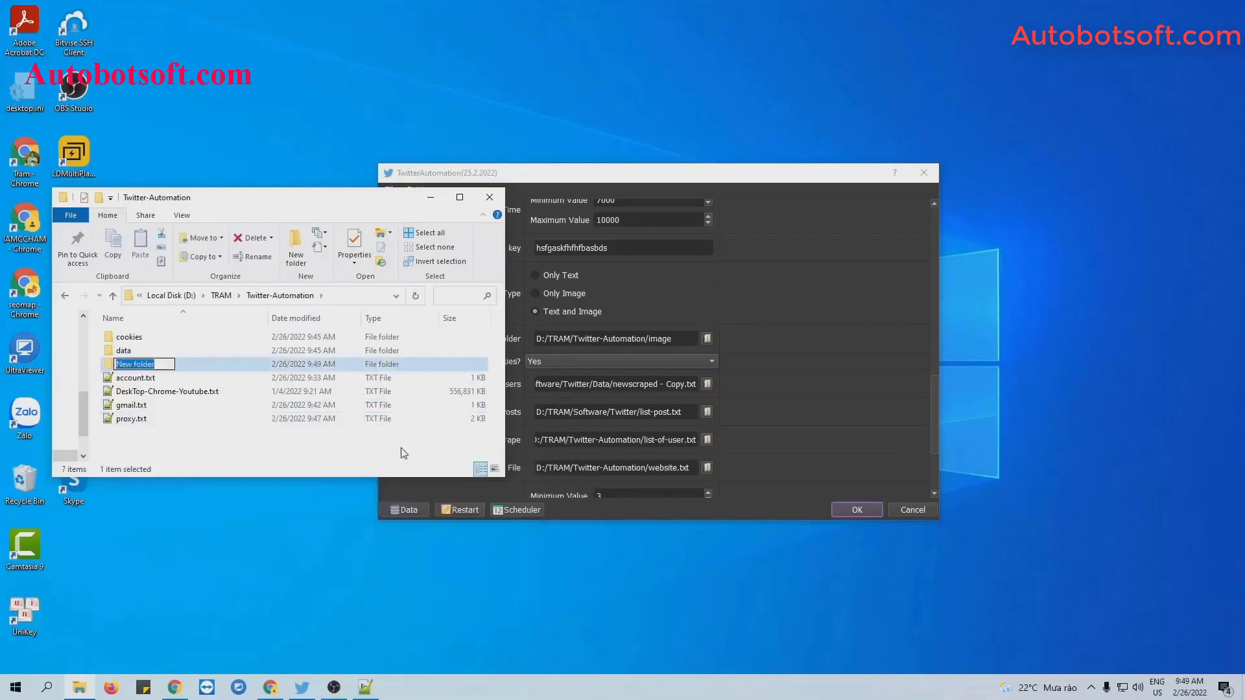
text(image)
key(Return)
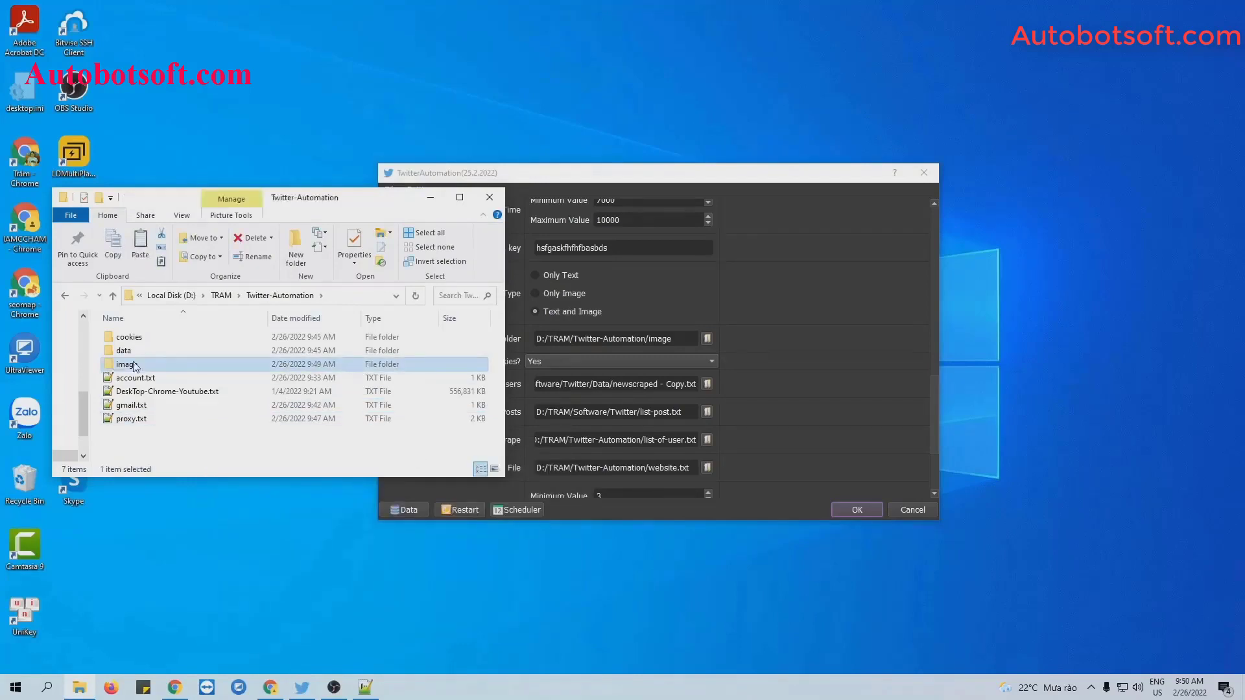
Paste the 14 jpg photos into the image folder and minimize Explorer.
double_click(126, 363)
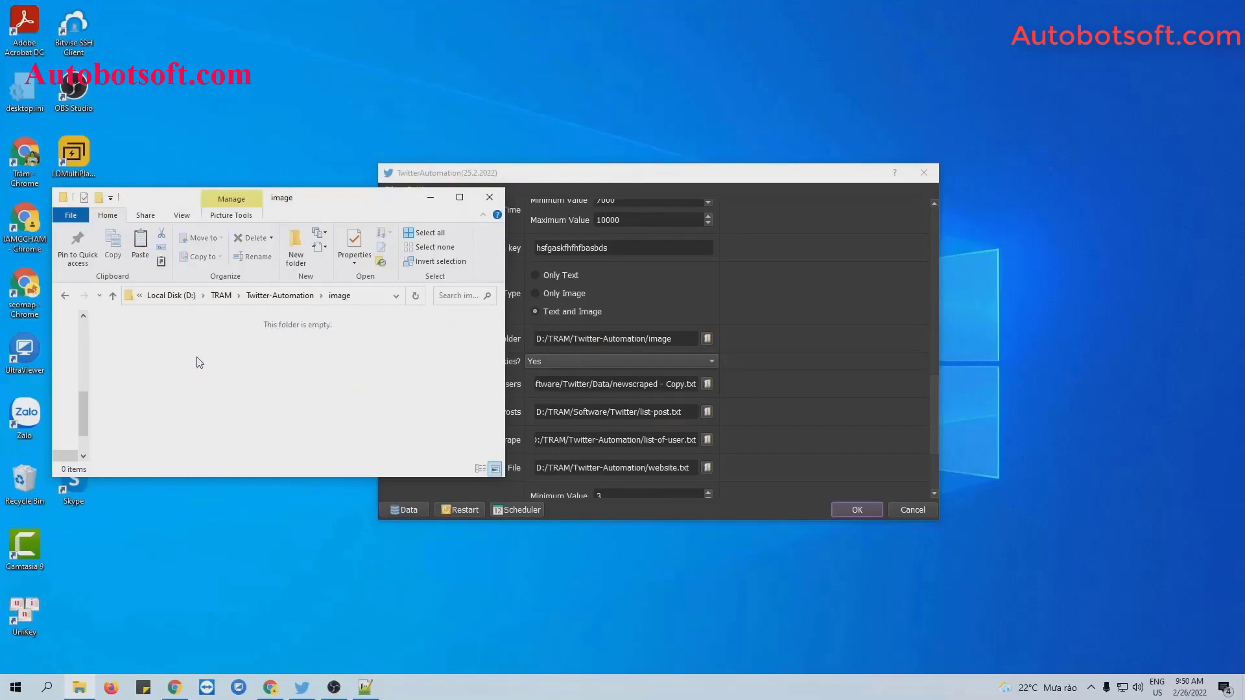
key(ctrl+v)
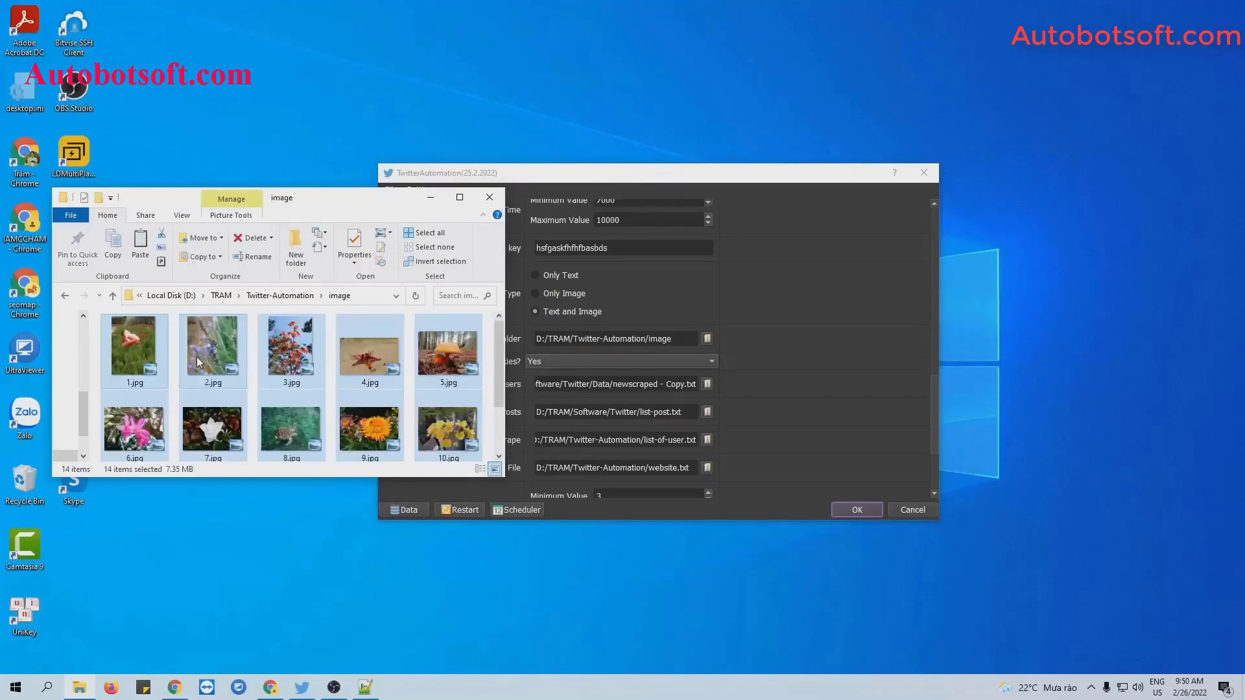
click(430, 198)
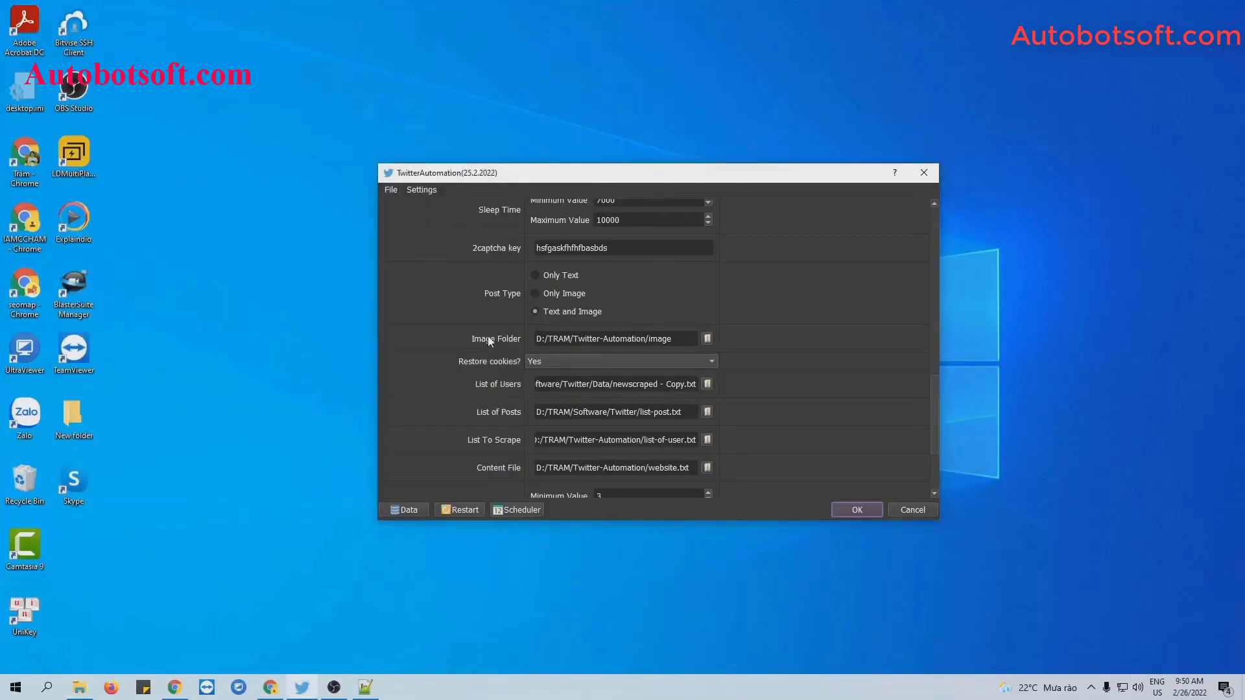
Choose the 'image' folder in Twitter-Automation as the Image Folder source.
click(706, 338)
click(513, 303)
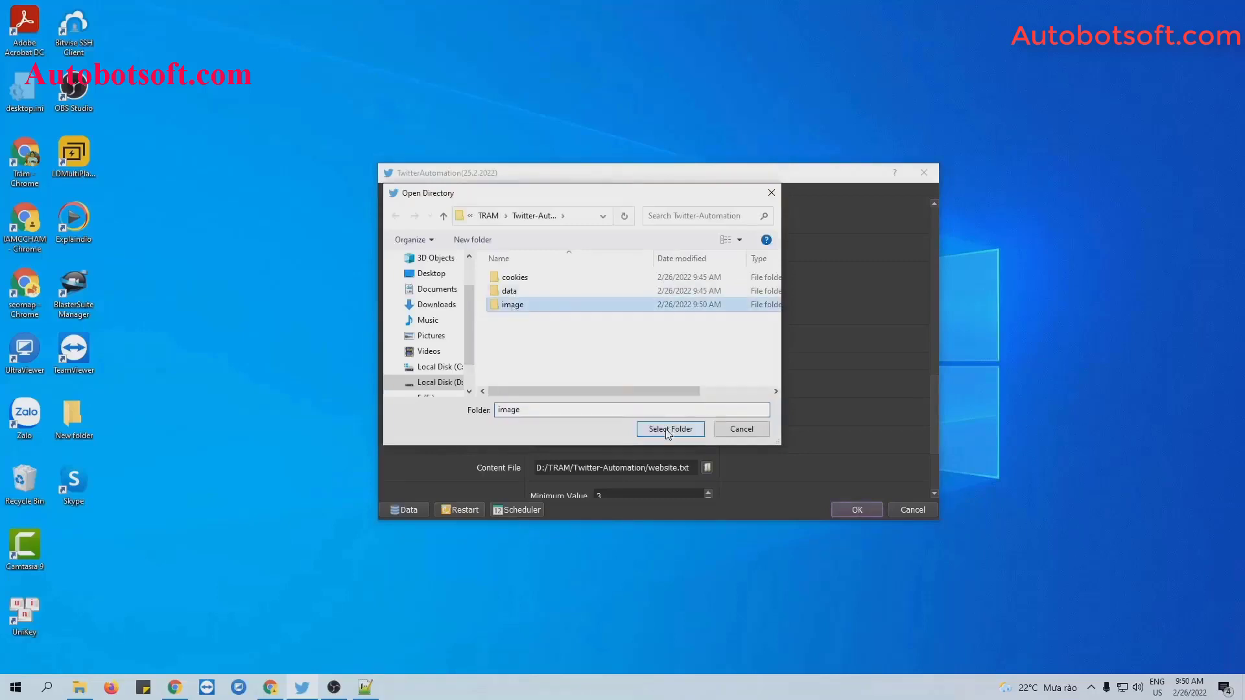
click(685, 429)
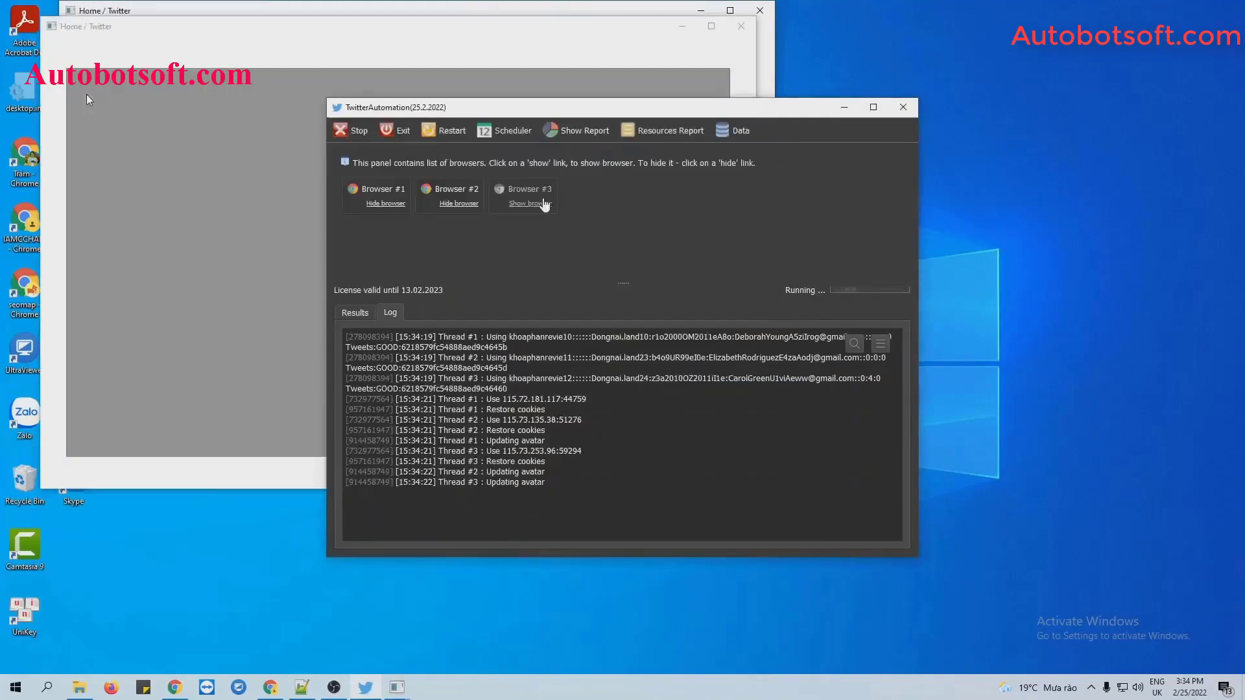
Bring up a Twitter browser, tile all windows side by side, and widen the two right-hand browsers.
click(544, 205)
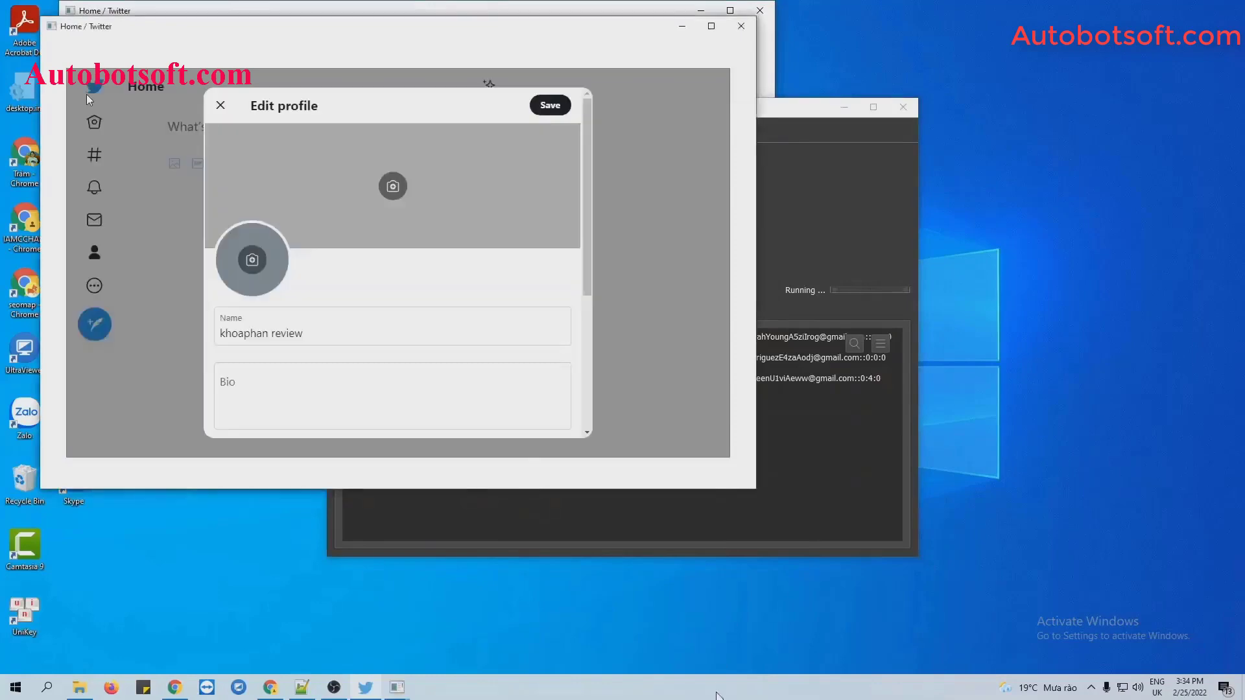
right_click(721, 688)
click(787, 557)
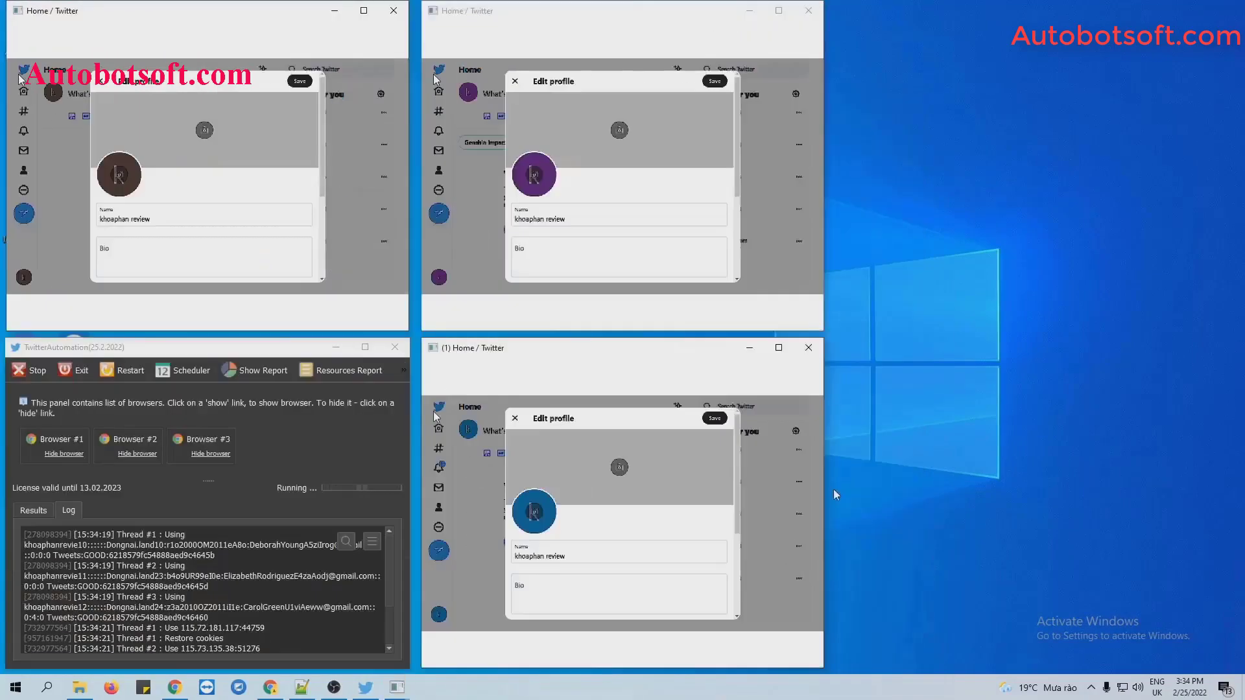
drag(1127, 508, 1186, 509)
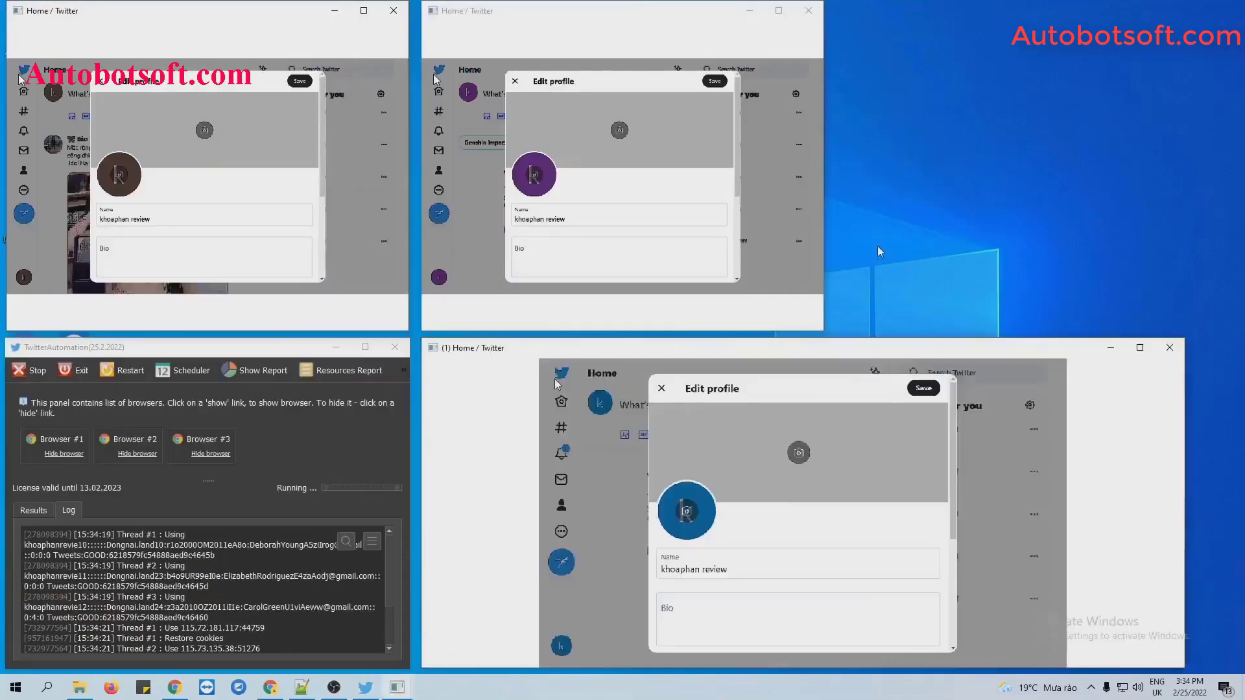
drag(824, 231, 1181, 273)
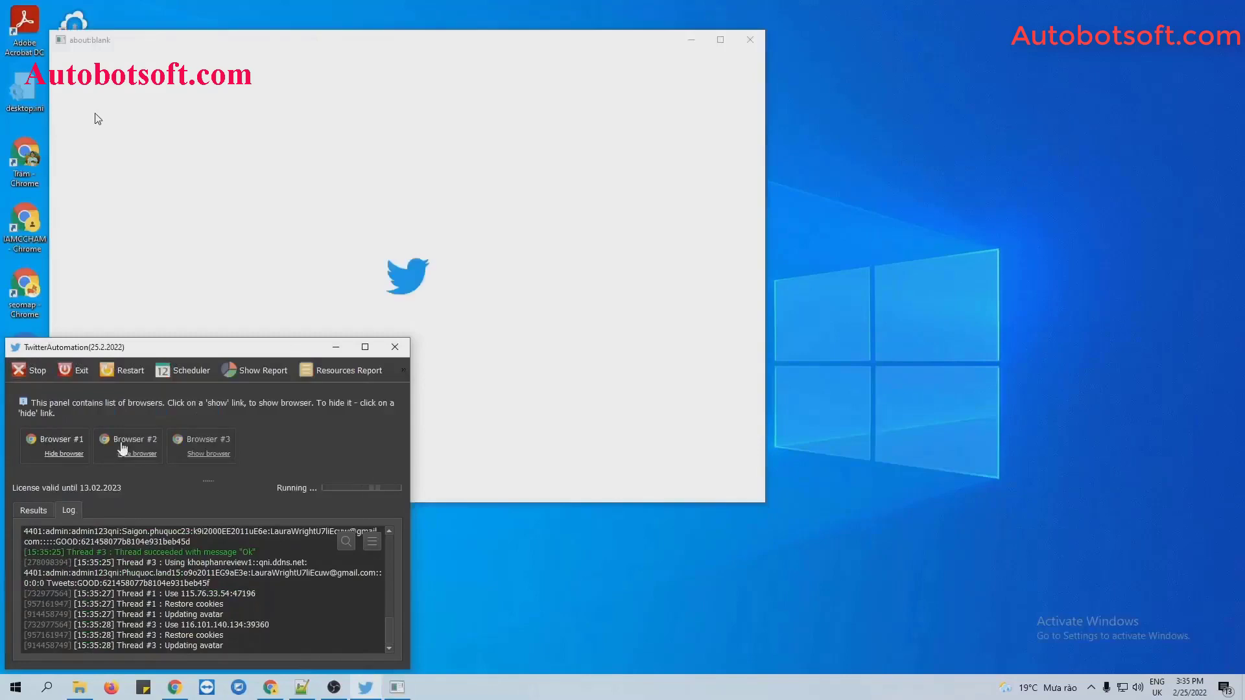
Re-tile the windows side by side and widen the bottom-right and top-right Twitter windows.
right_click(684, 688)
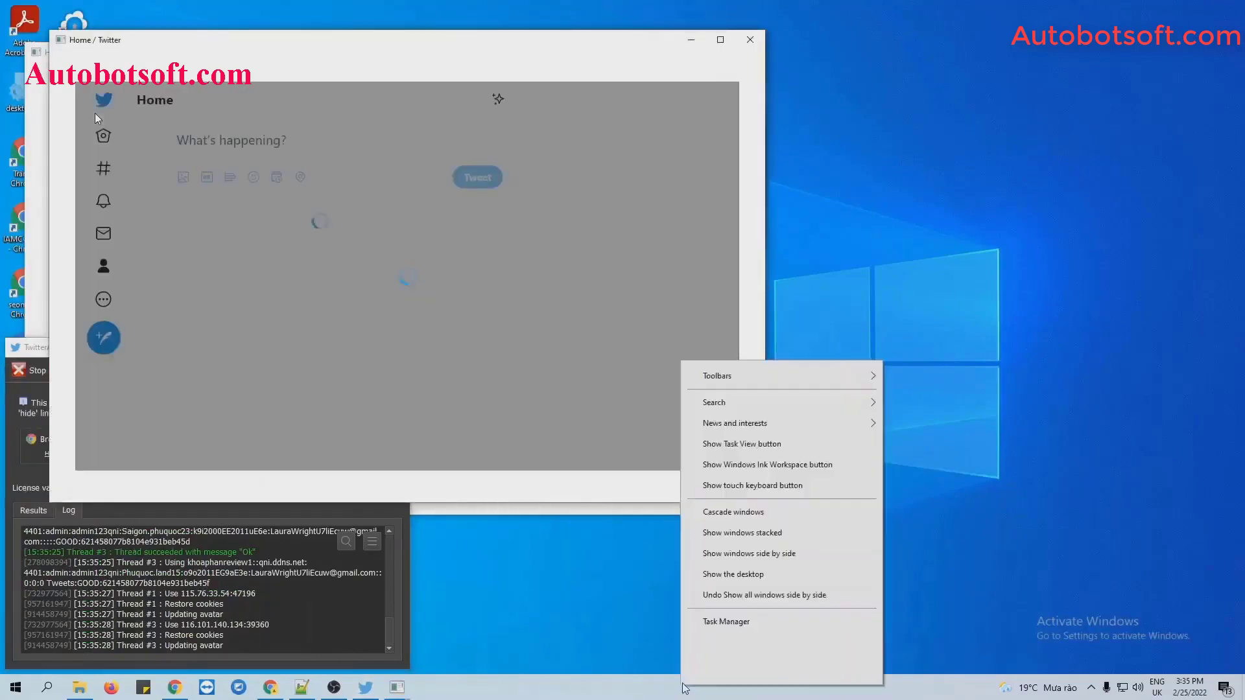
click(749, 553)
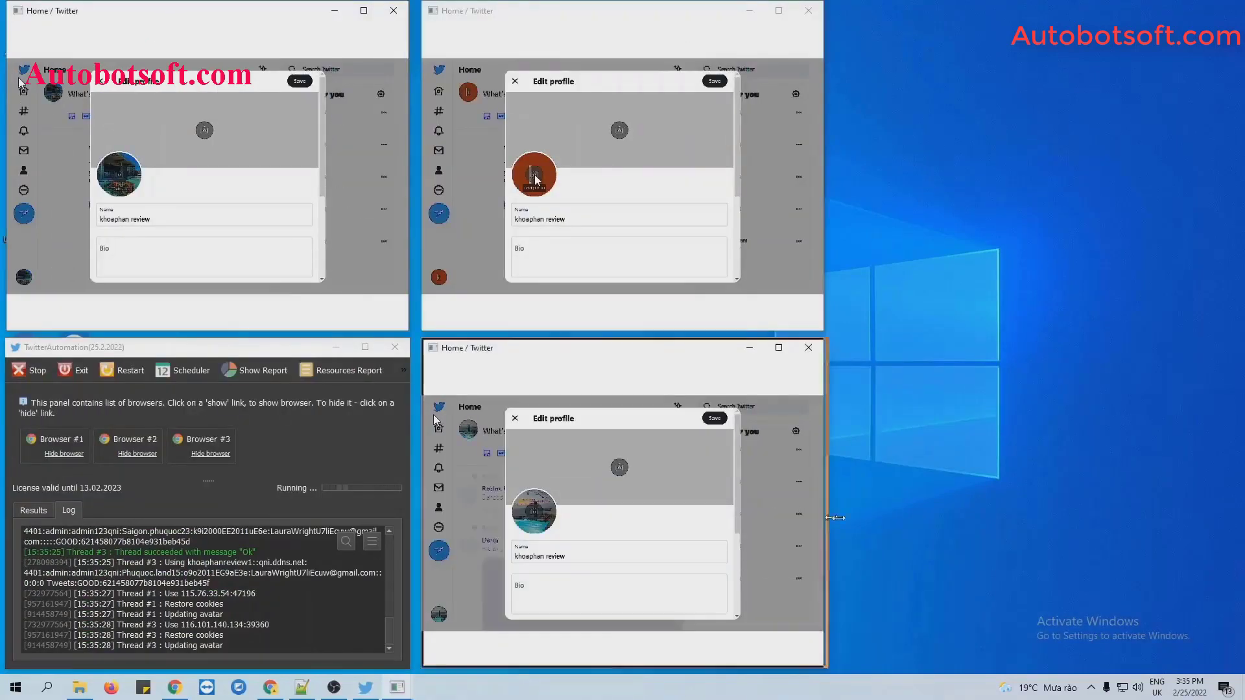
drag(834, 518, 1210, 517)
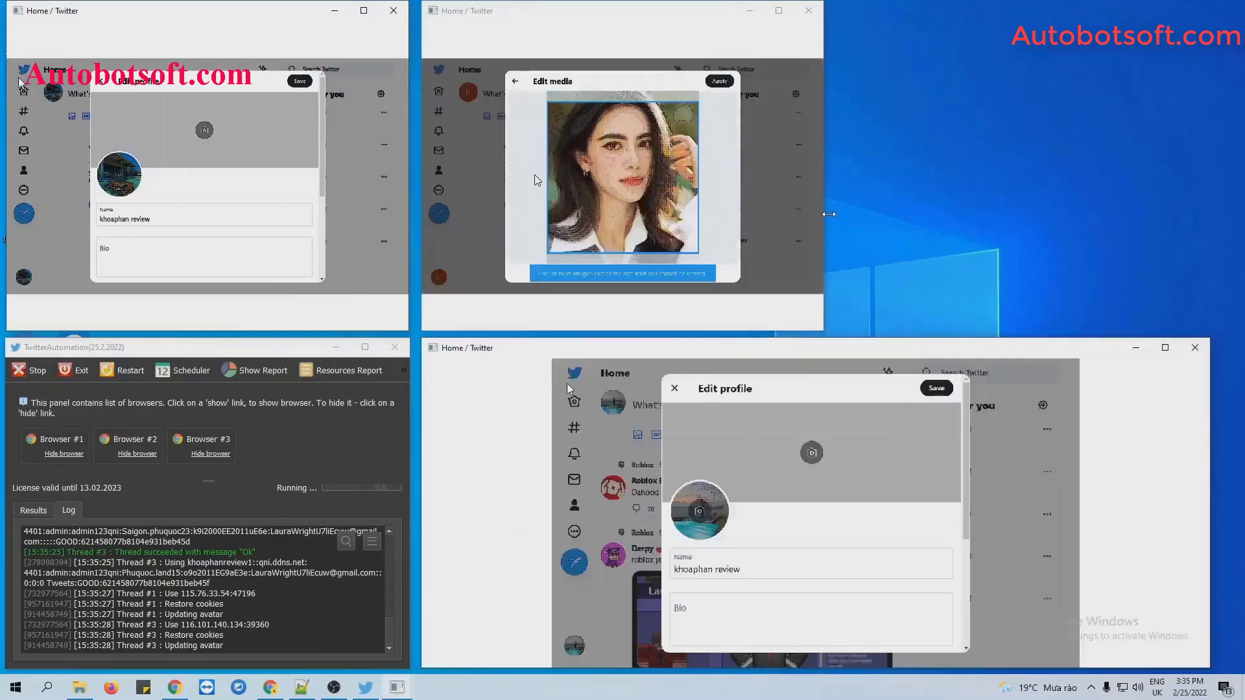
drag(829, 214, 1203, 215)
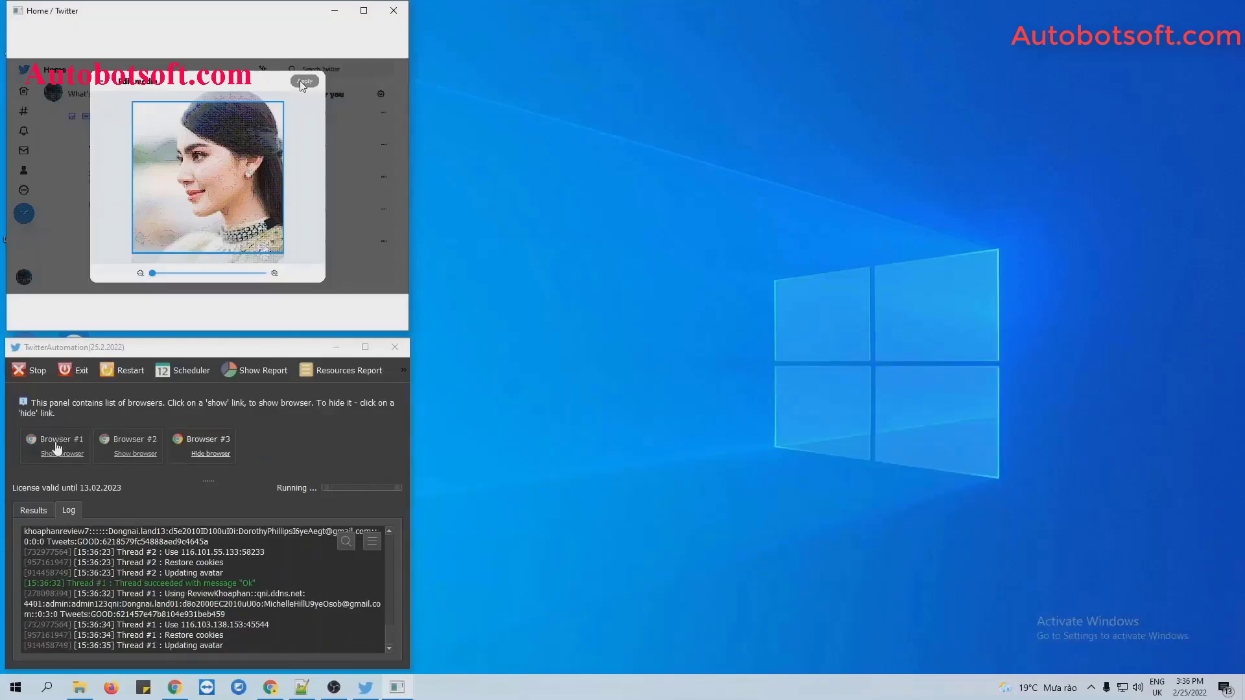
Show Browser #1, tile the windows side by side, and widen the two right-hand Twitter windows.
click(61, 453)
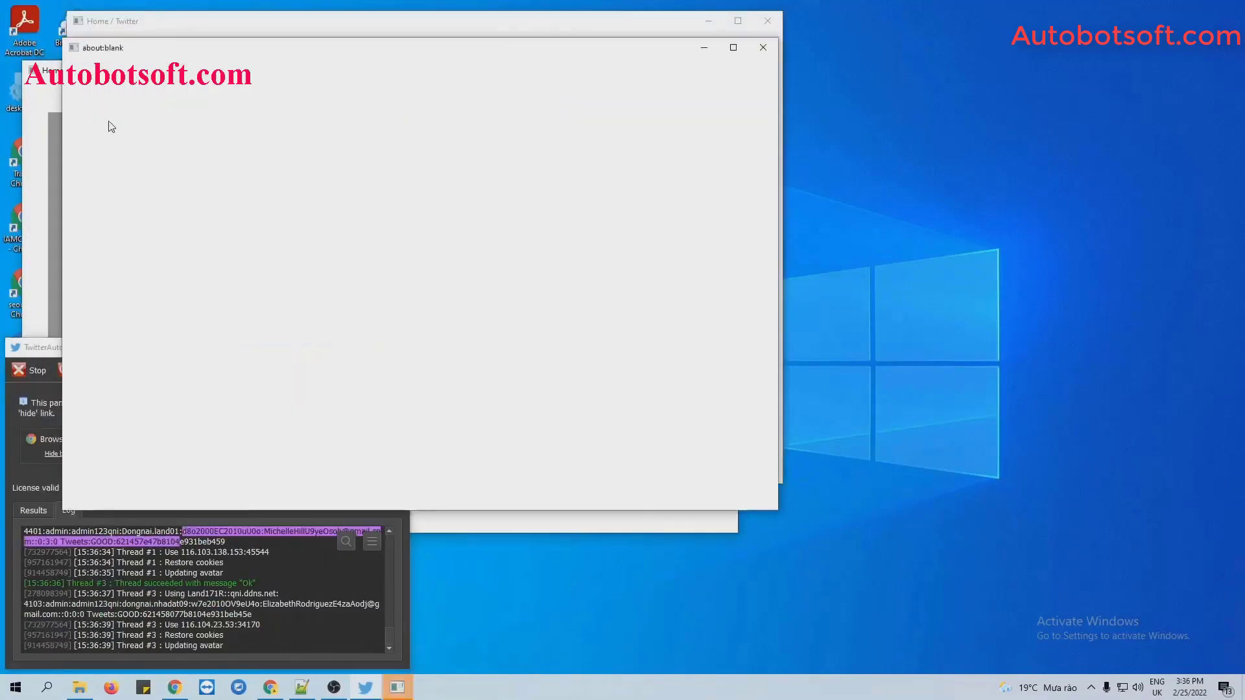
right_click(634, 686)
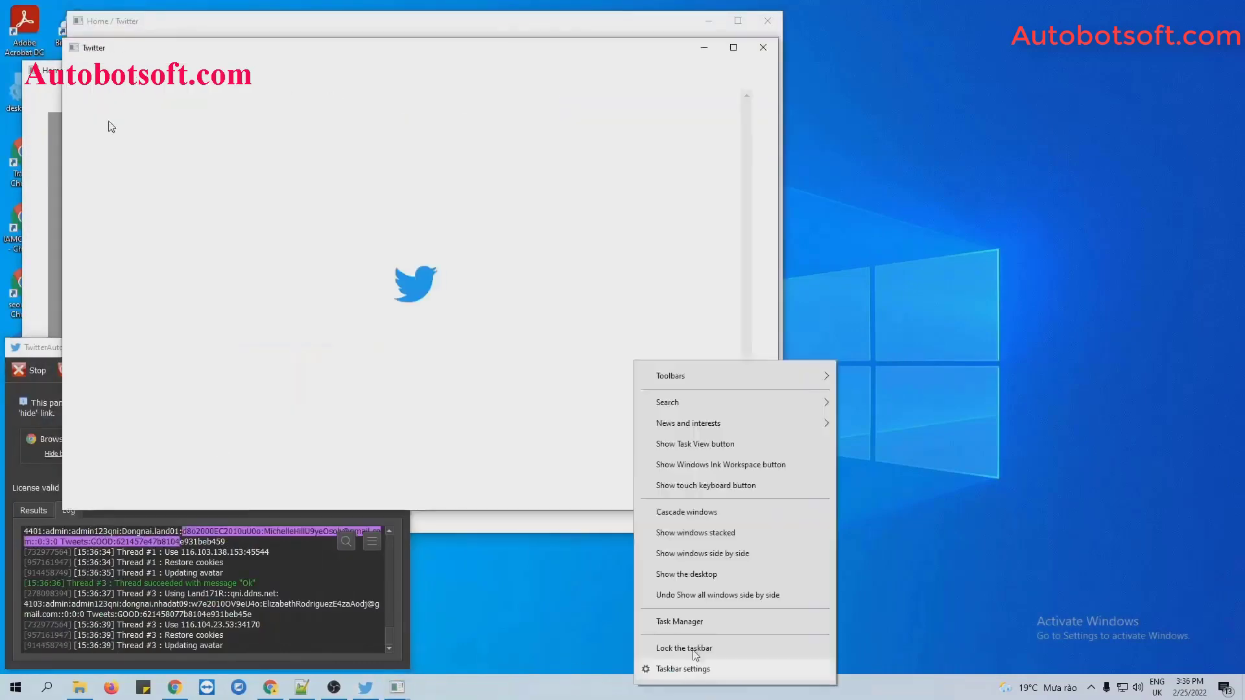
click(694, 555)
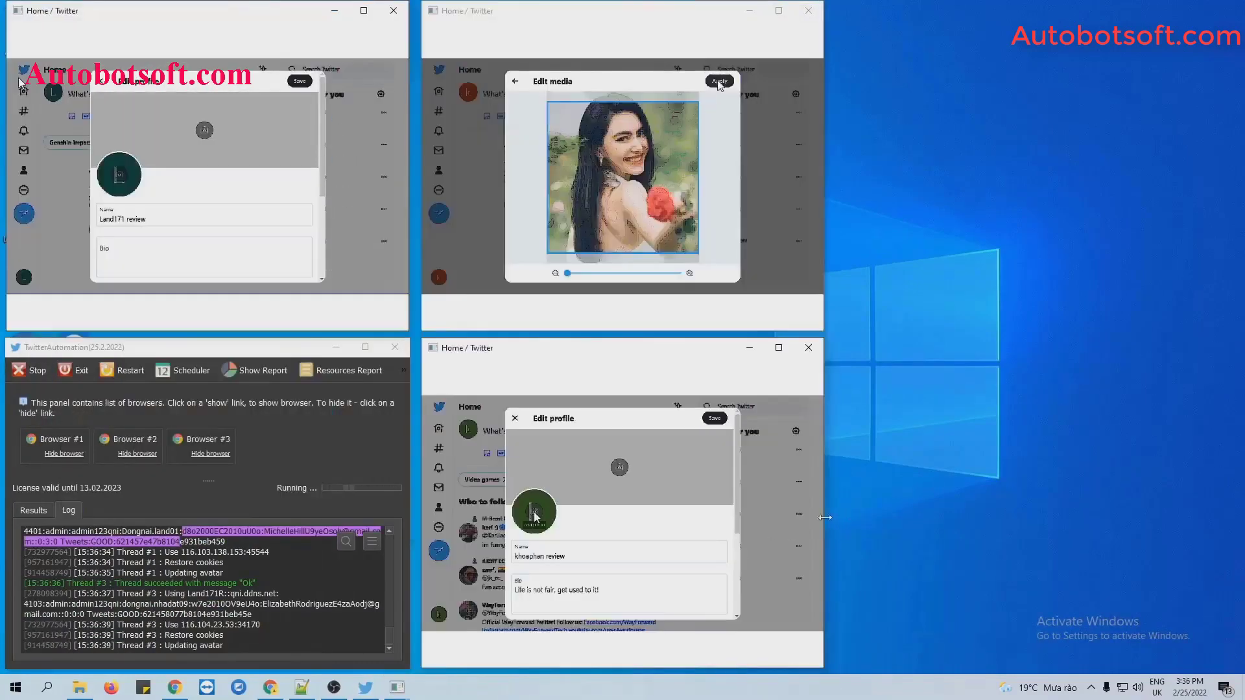
drag(824, 519, 1199, 550)
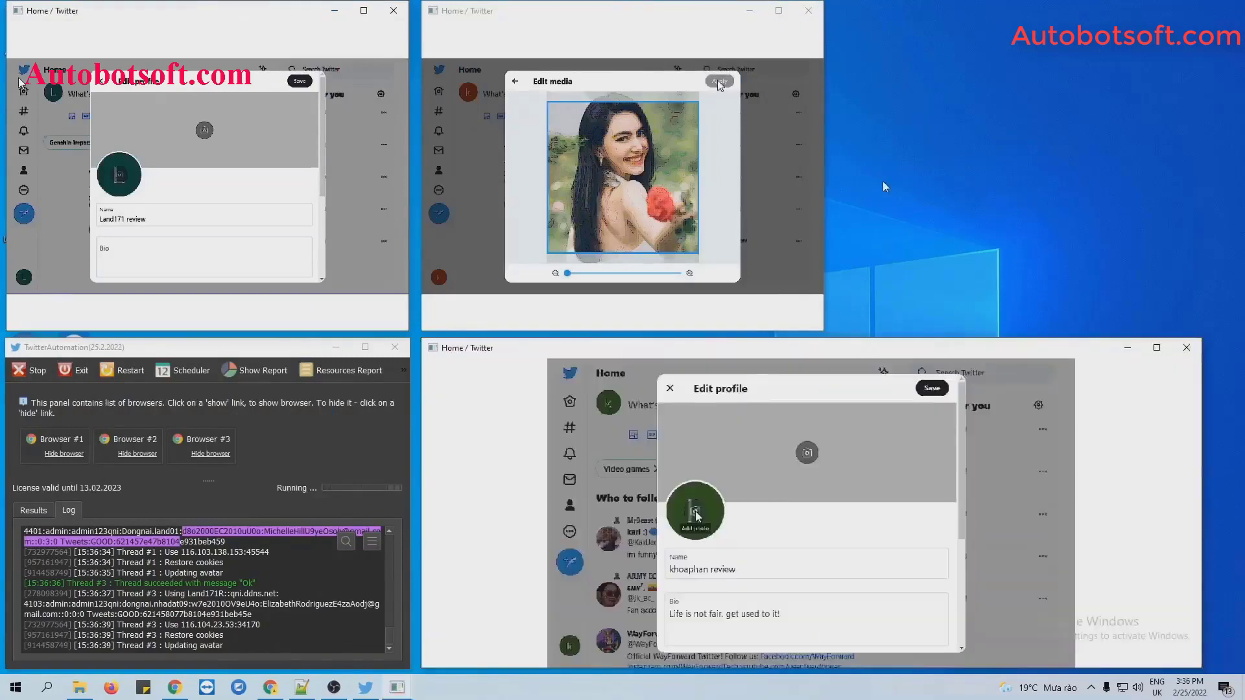
drag(823, 224, 1184, 223)
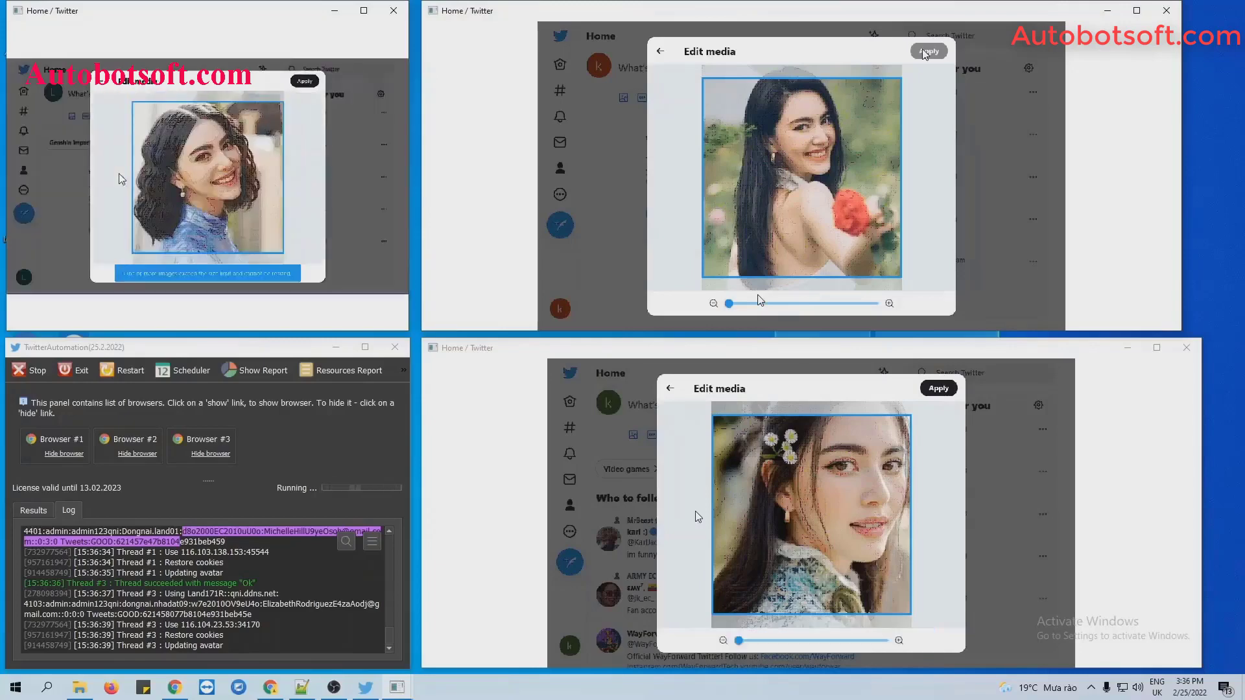
click(306, 568)
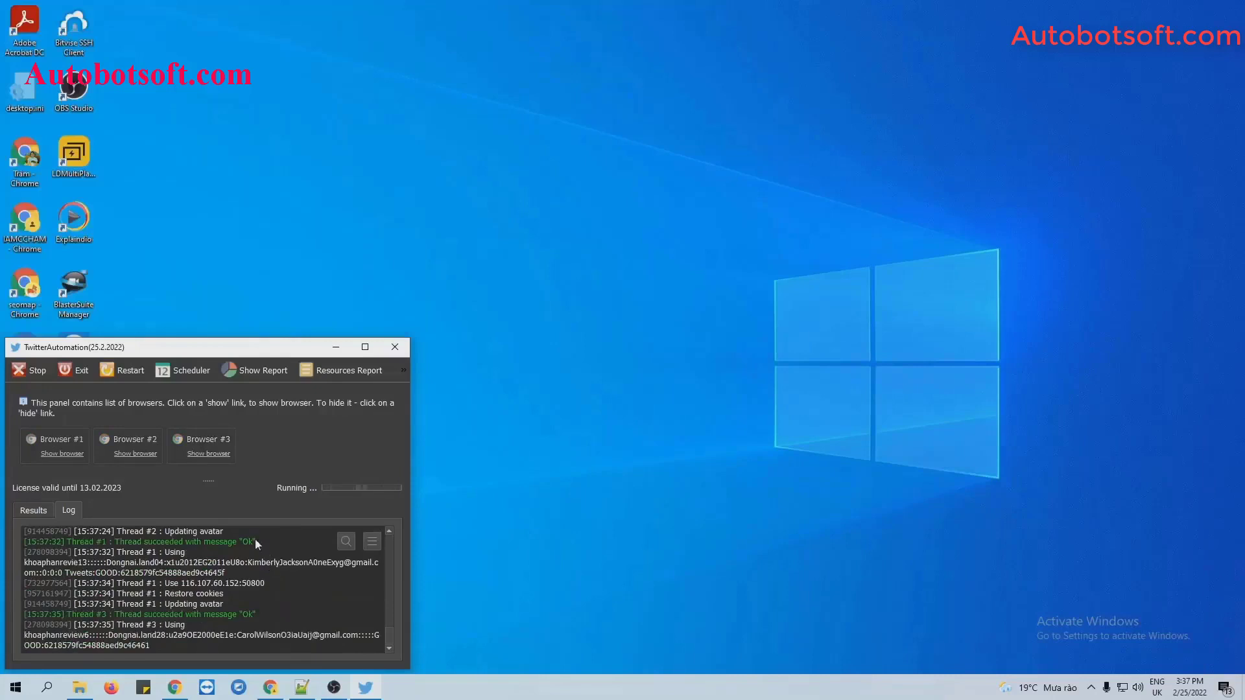
Stop the running avatar script and dismiss the Script Report.
click(29, 371)
click(185, 531)
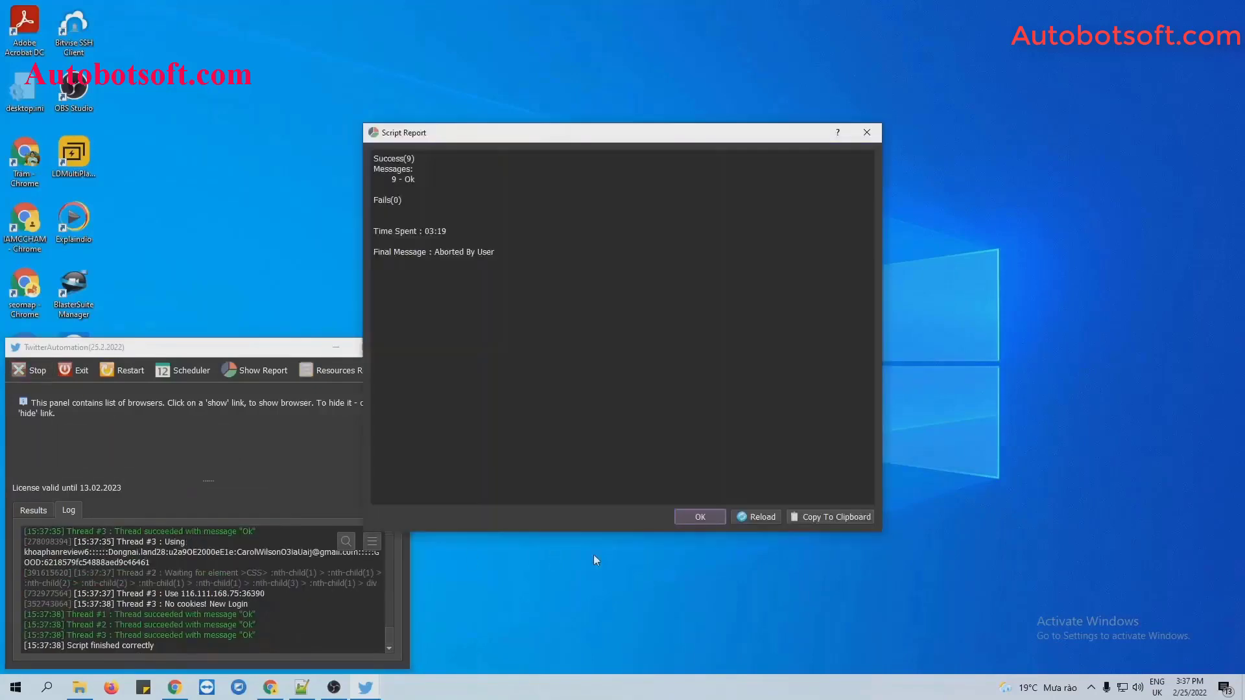
click(701, 516)
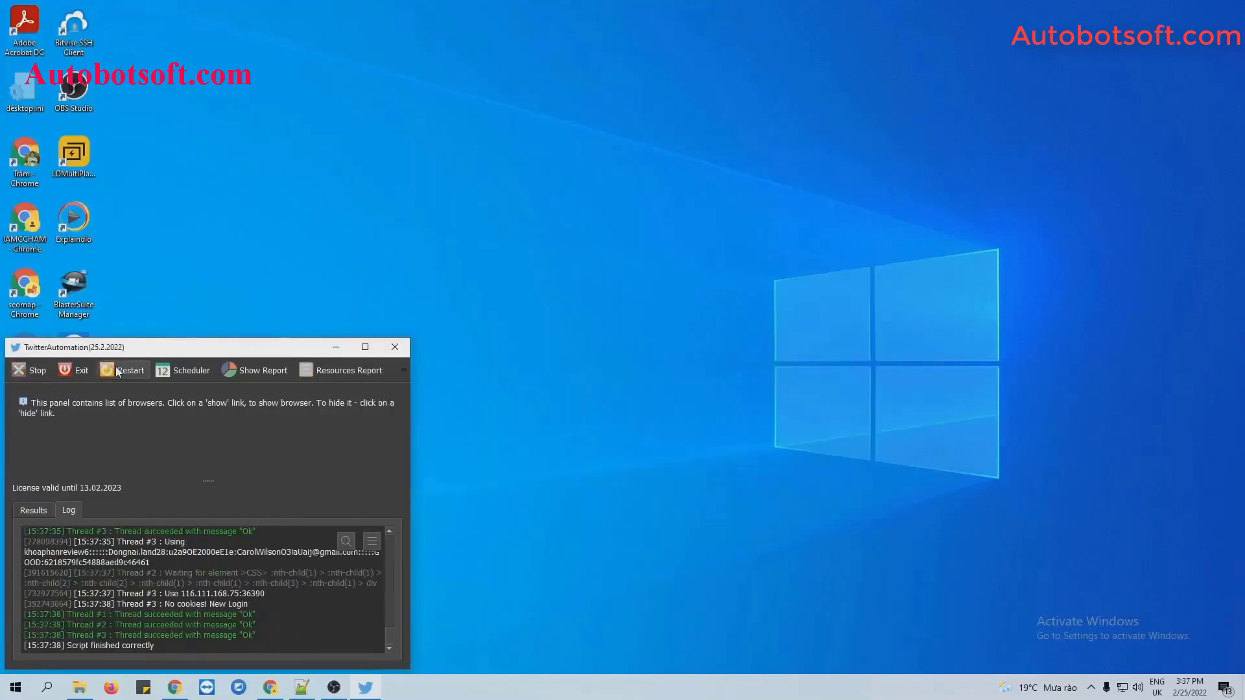
Reopen the task settings and switch the Action to Update Bio.
click(73, 370)
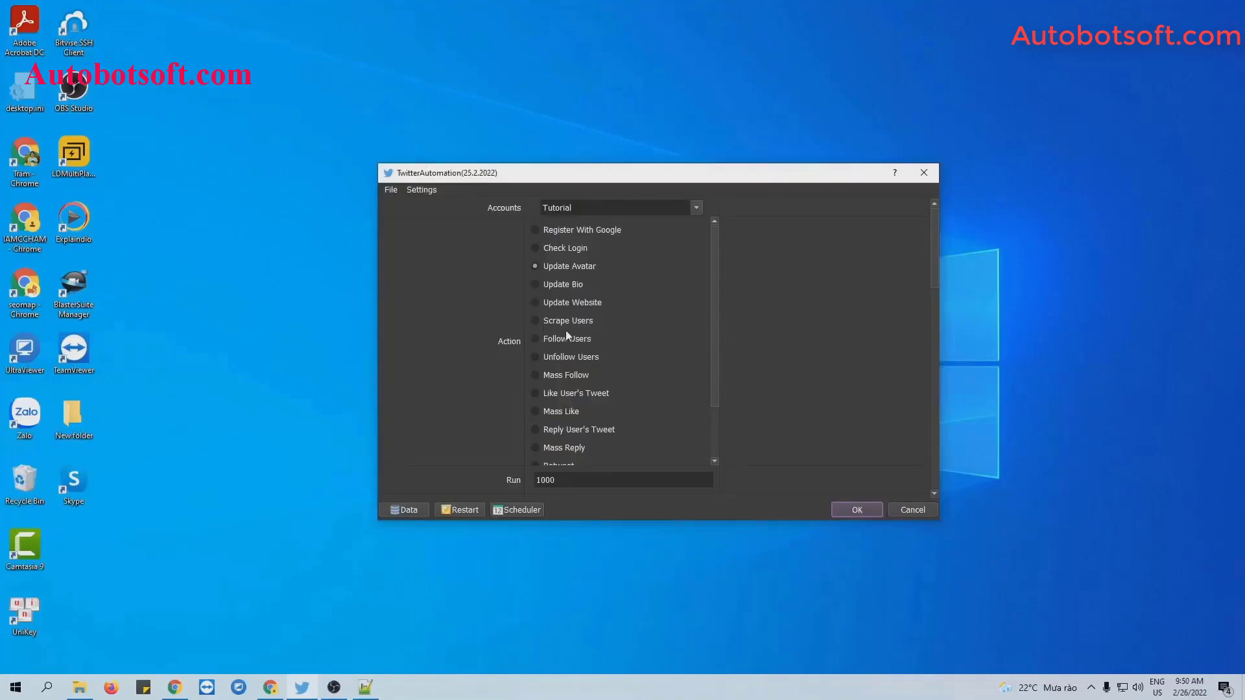
click(534, 286)
drag(935, 258, 936, 437)
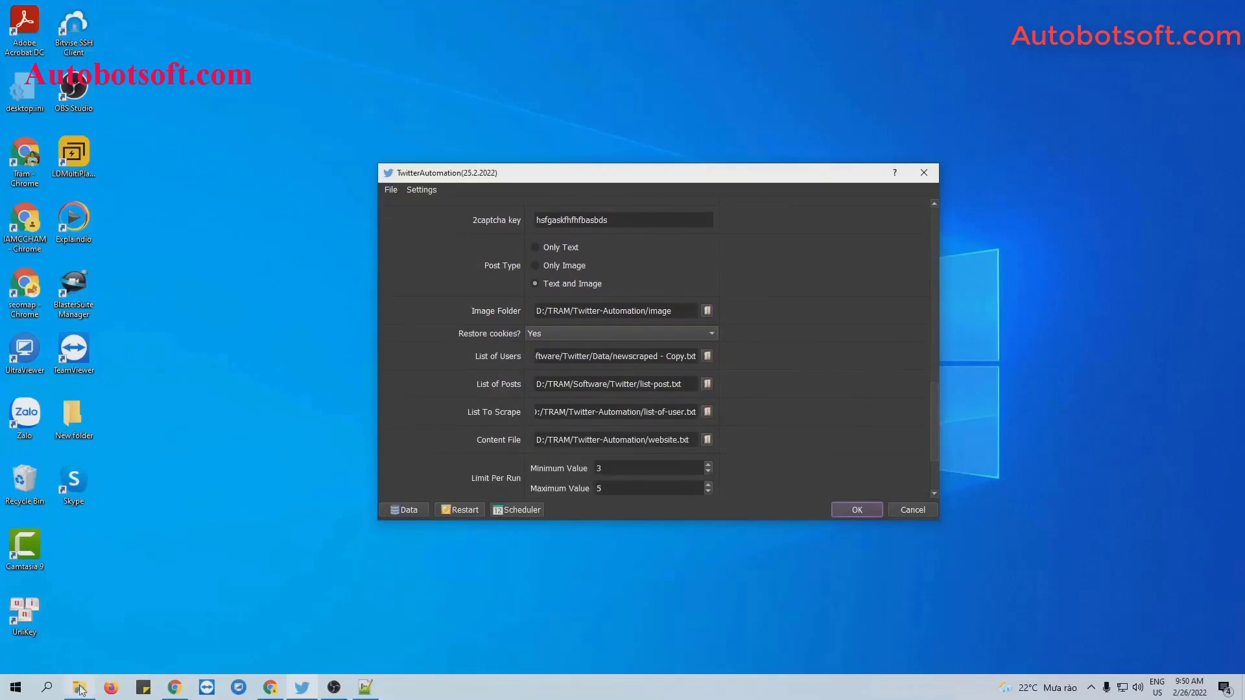
In the Twitter-Automation folder, add a new text document named bio and open it in Notepad++.
click(78, 619)
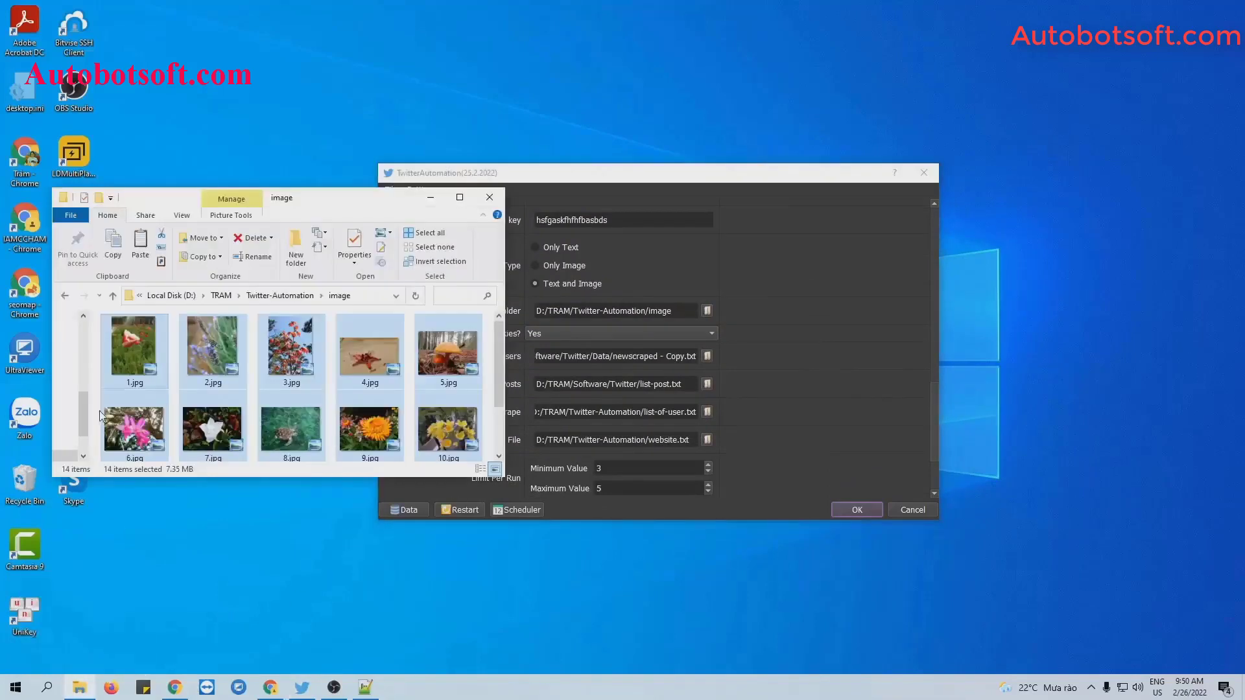
click(60, 296)
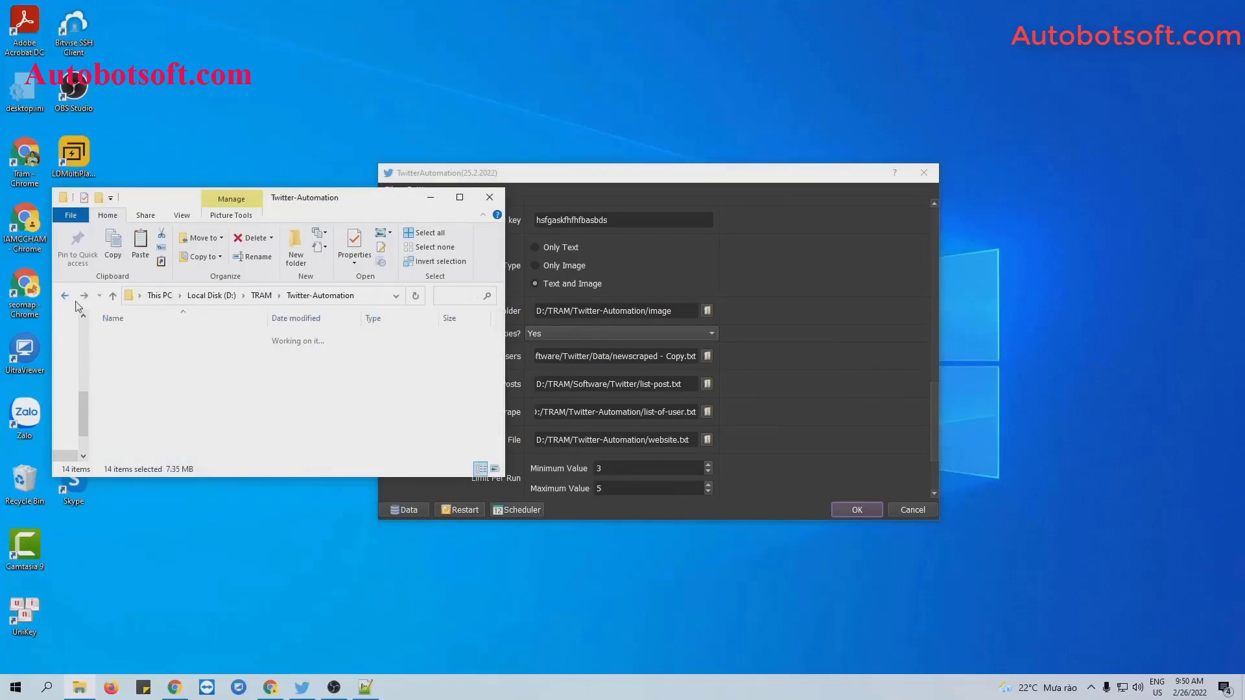
right_click(201, 435)
mouse_move(273, 601)
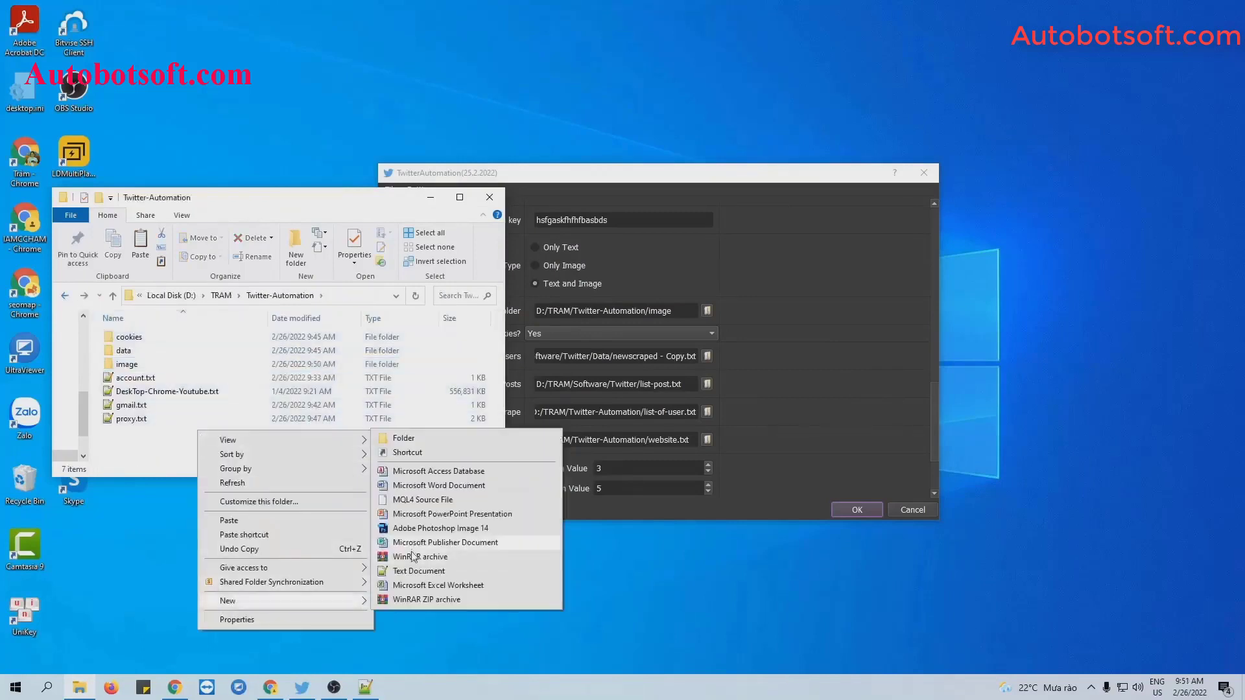
click(414, 573)
text(bio.txt)
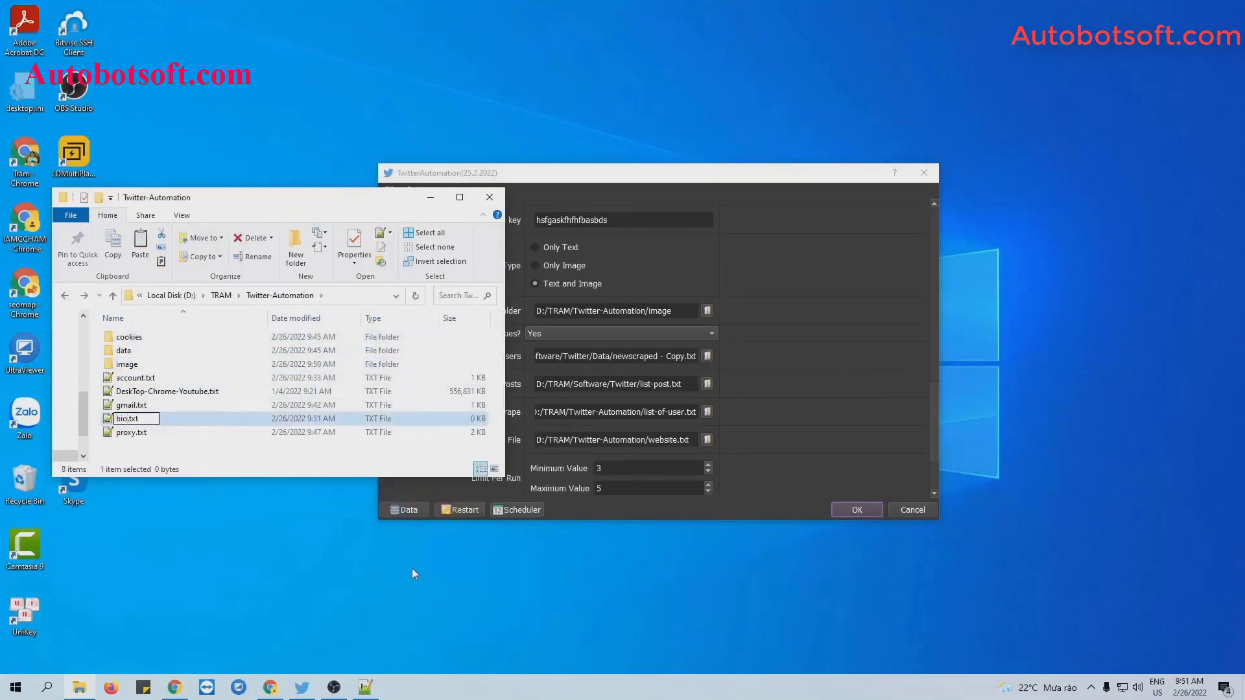
key(Return)
double_click(286, 392)
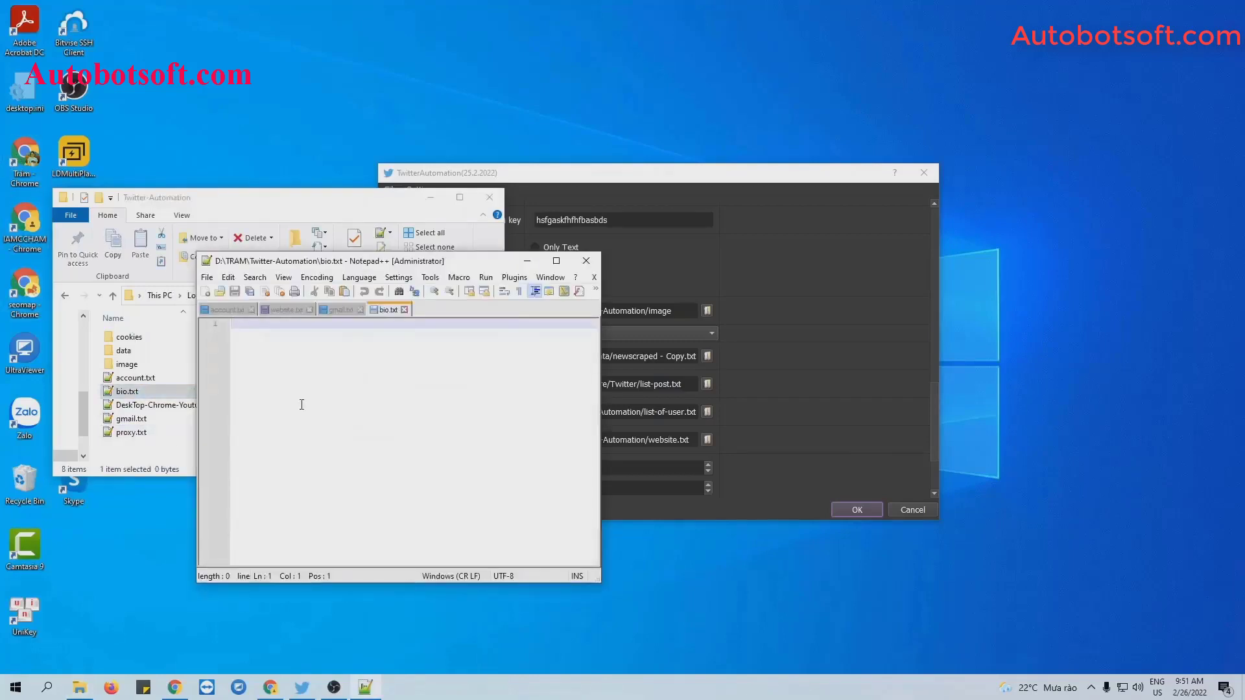
Paste the 14 quote lines into bio.txt, save it, and minimize Notepad++ and File Explorer.
key(ctrl+v)
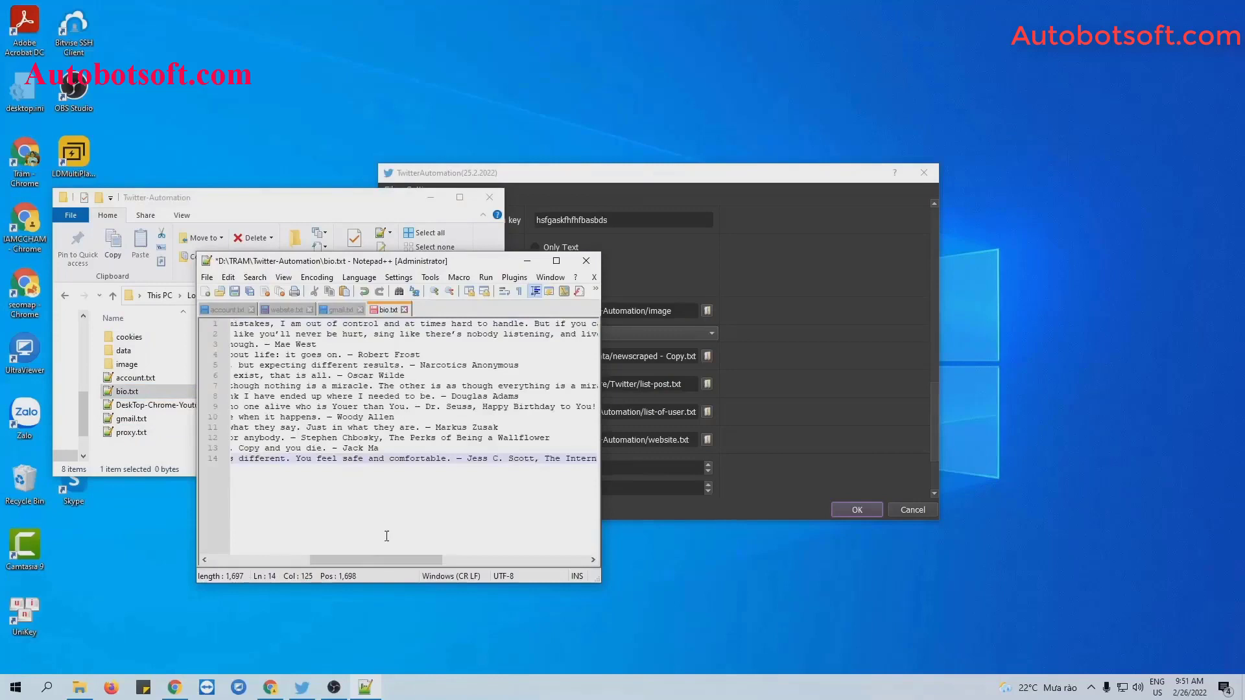
drag(376, 559, 277, 560)
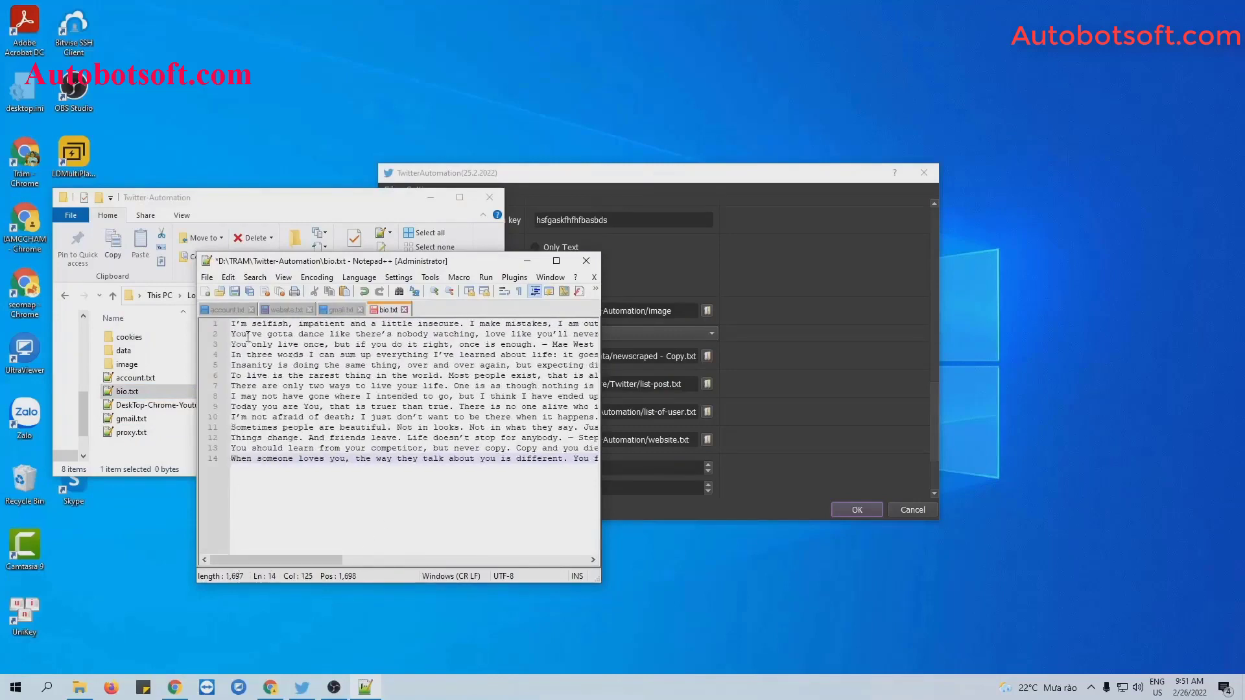
click(244, 461)
click(235, 293)
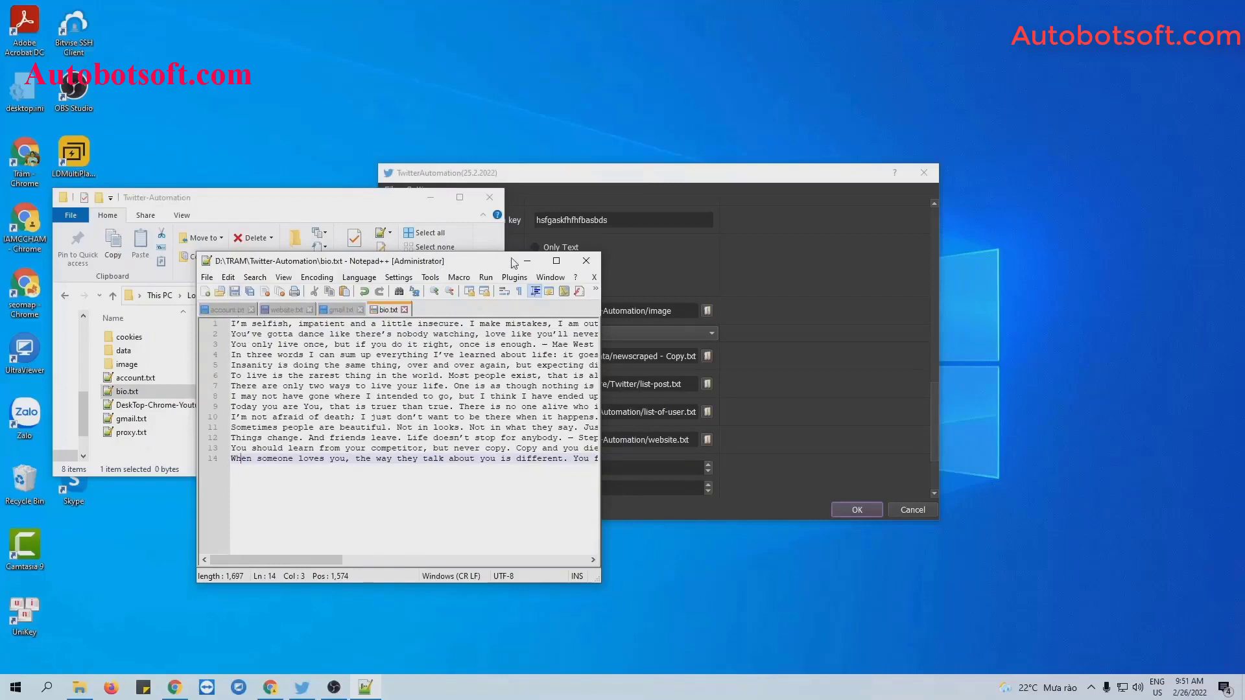
click(526, 260)
click(430, 197)
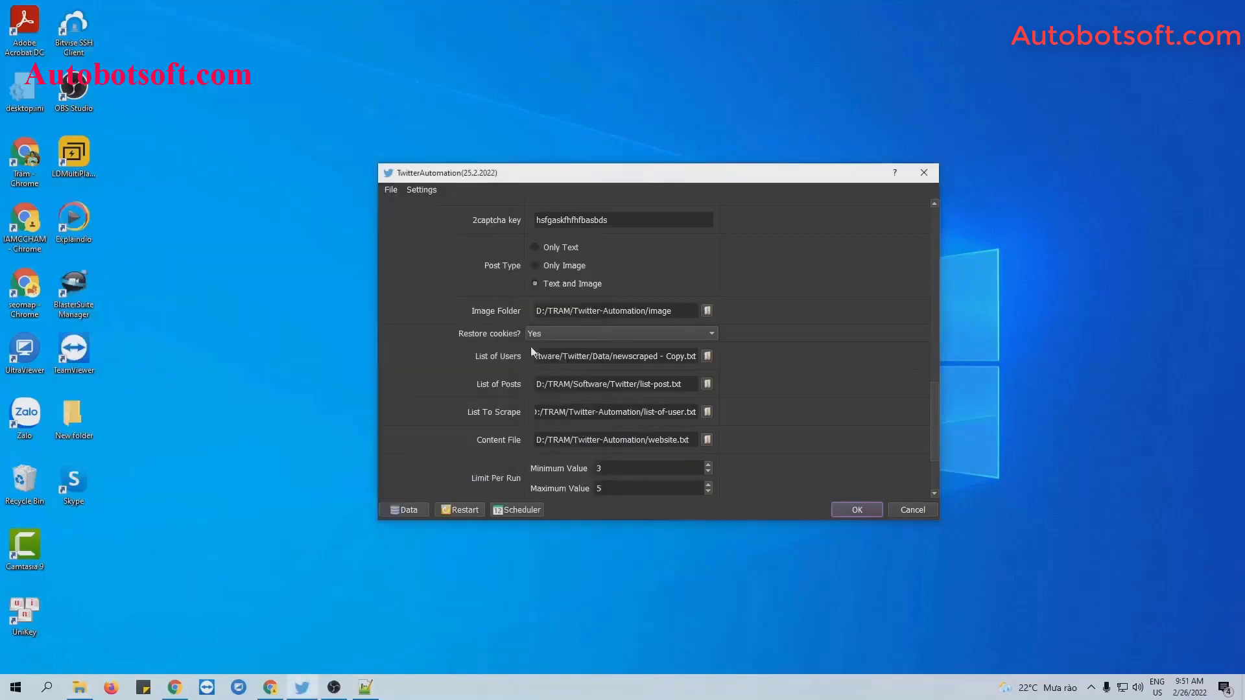
Set the Content File to bio.txt and confirm the settings to start the run.
click(707, 440)
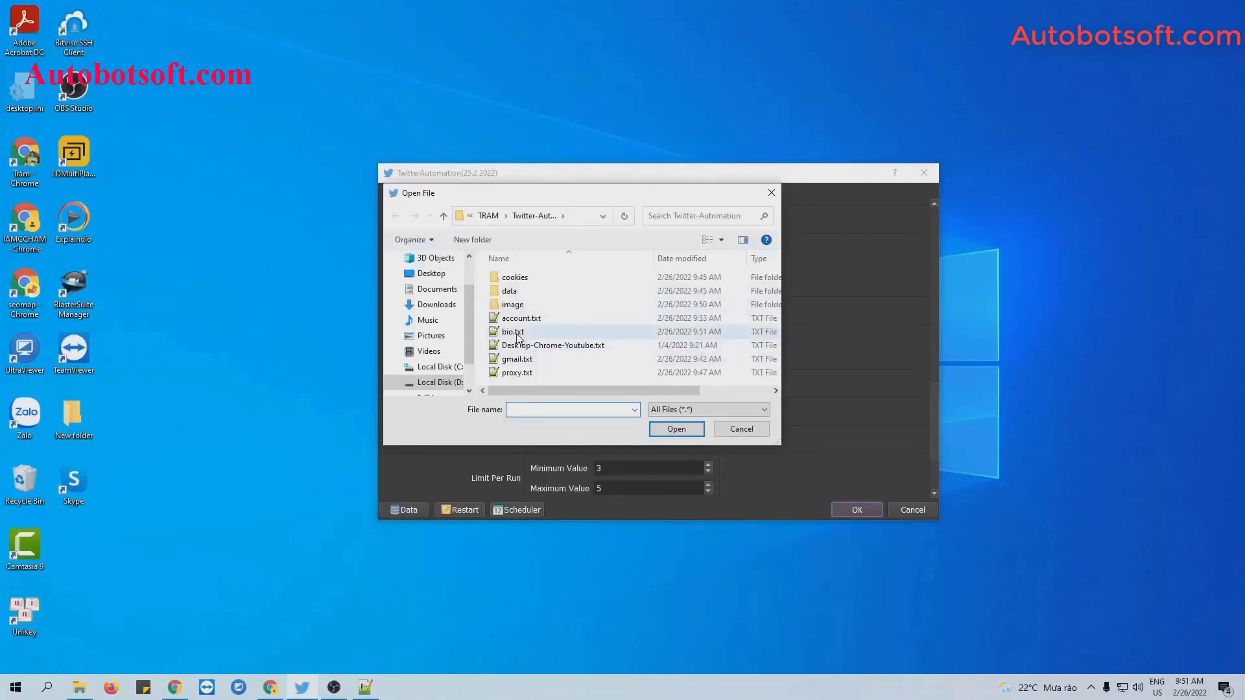
click(517, 334)
click(677, 430)
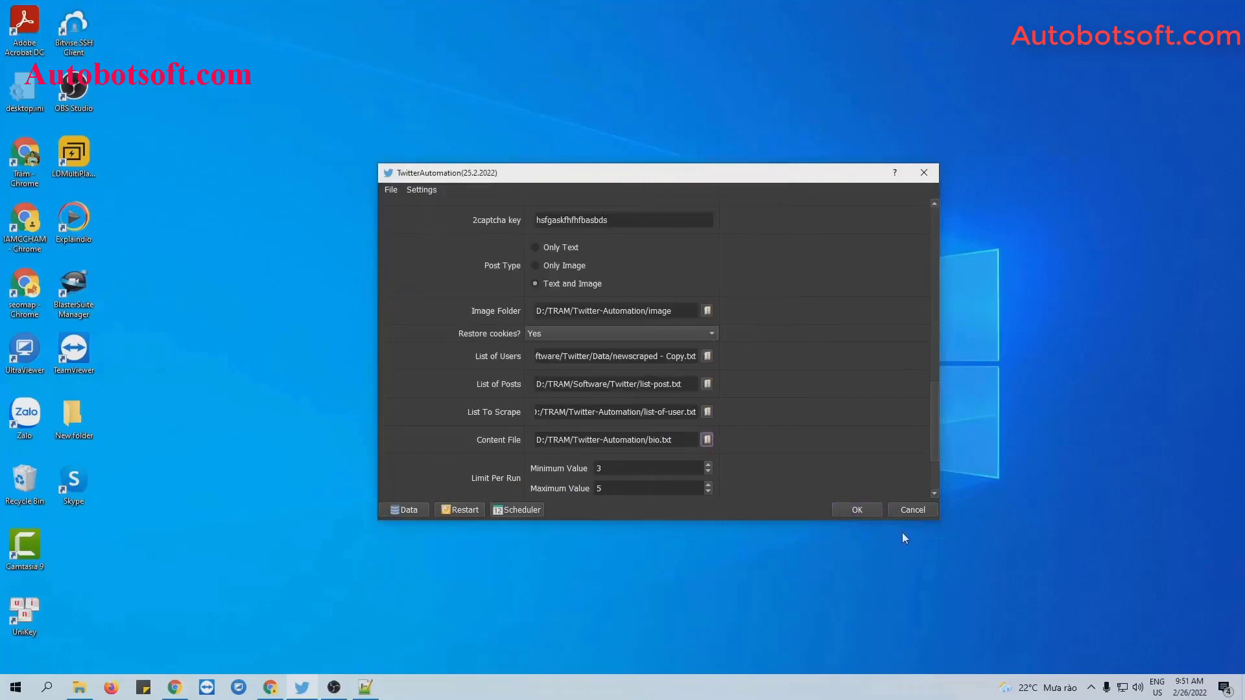
click(855, 508)
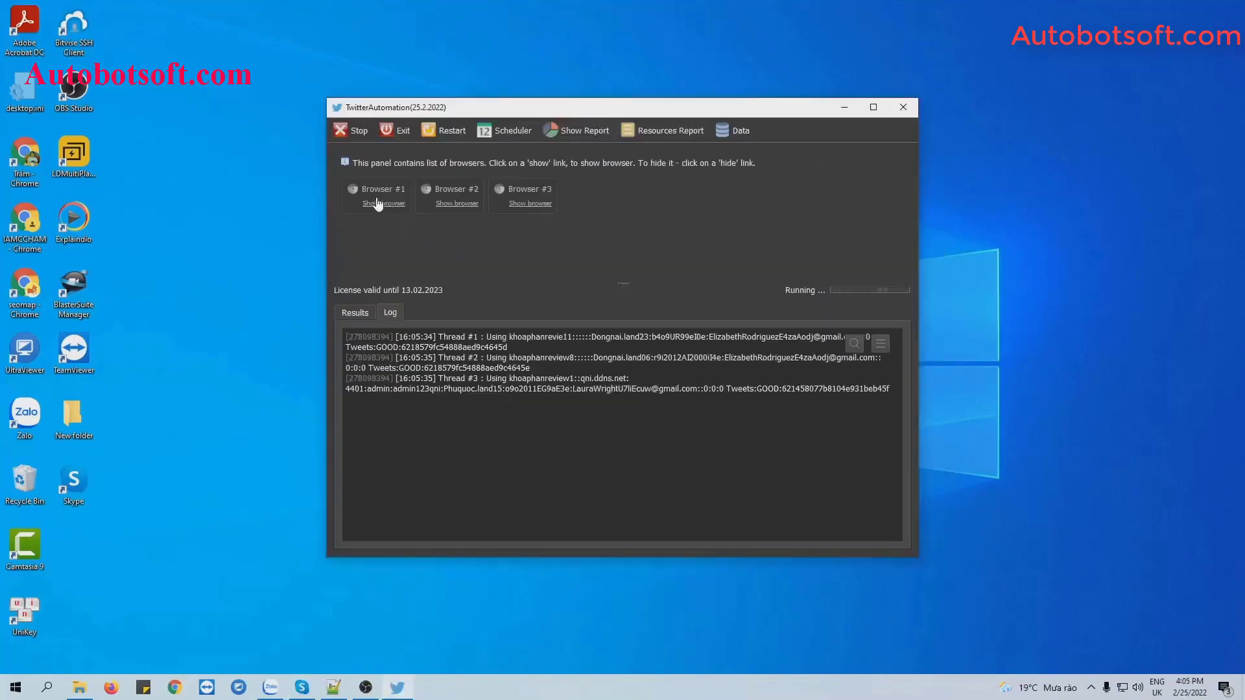
Bring up the three Twitter browser windows and tile them side by side with TwitterAutomation.
click(375, 202)
click(473, 197)
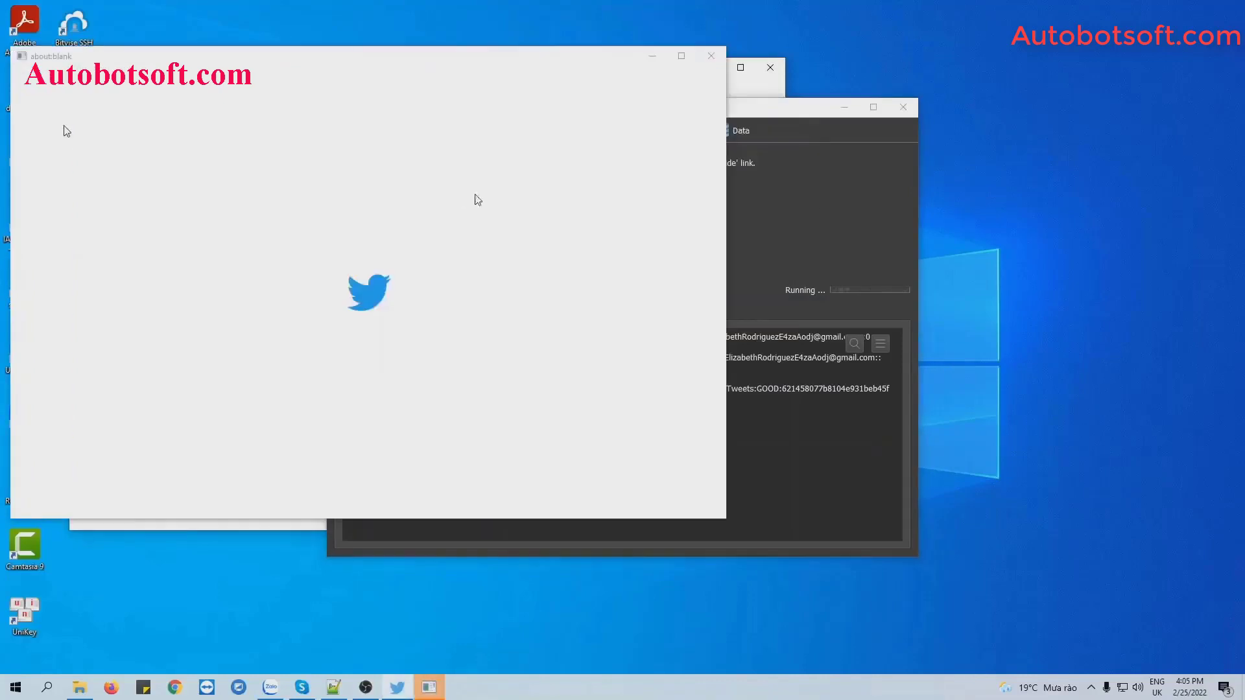
click(530, 194)
right_click(732, 687)
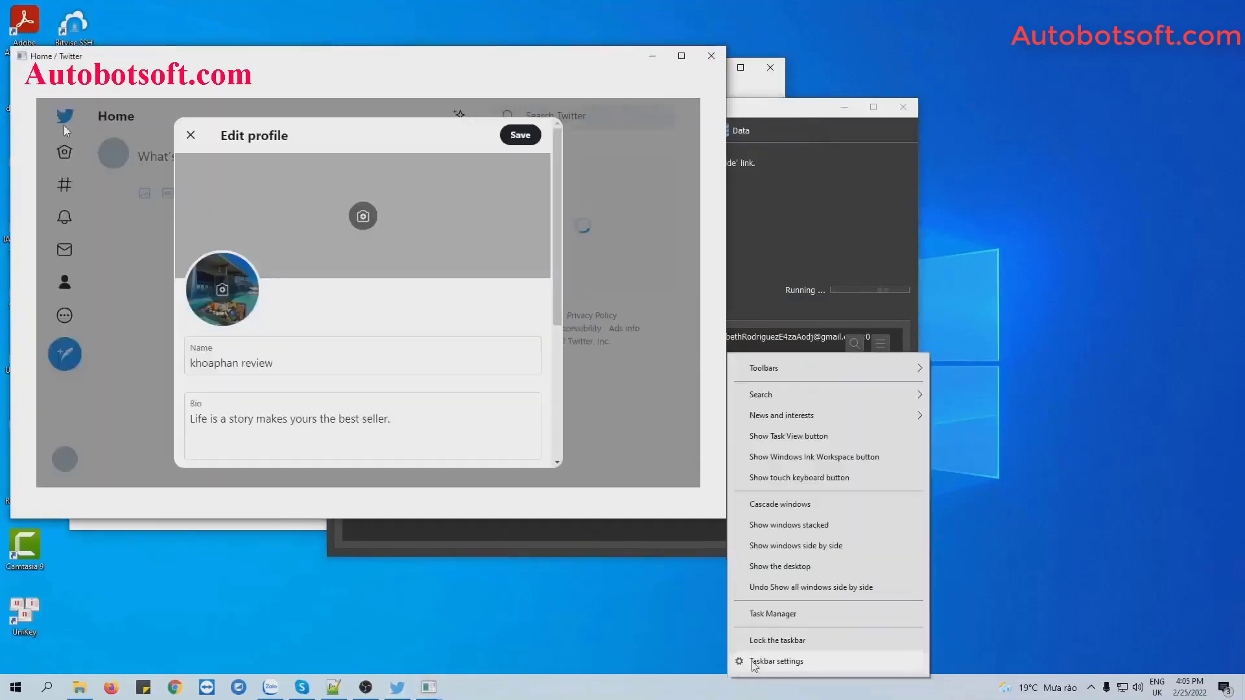
click(810, 548)
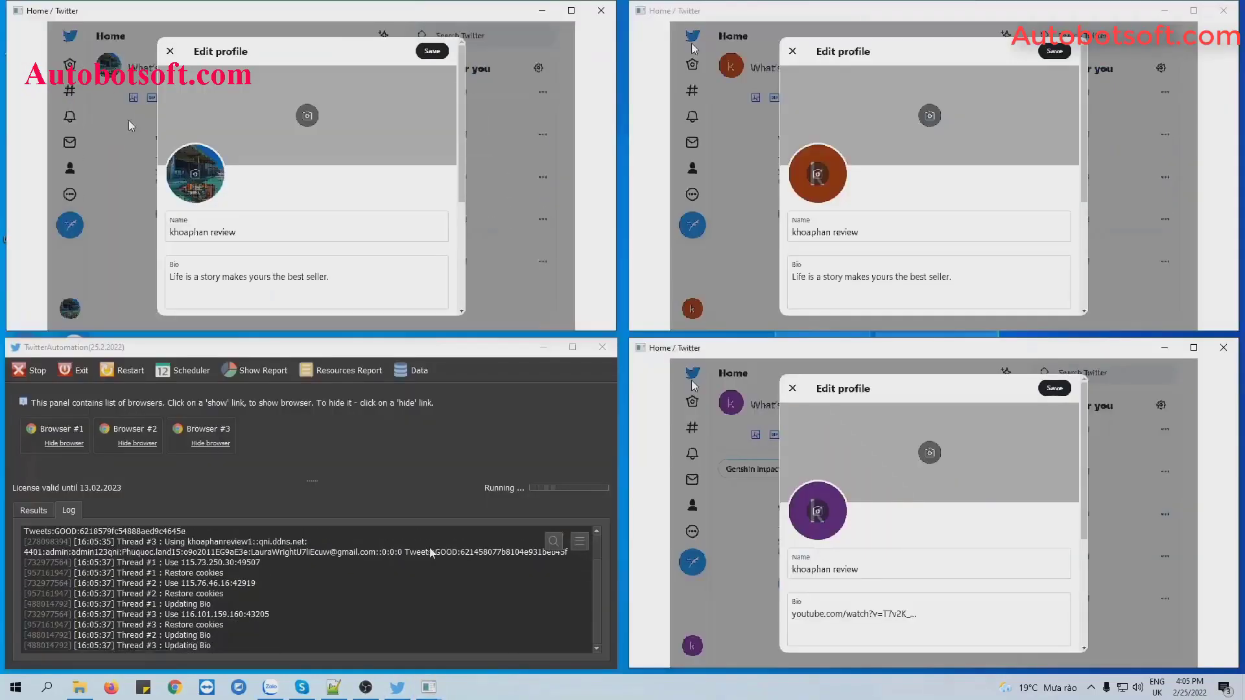
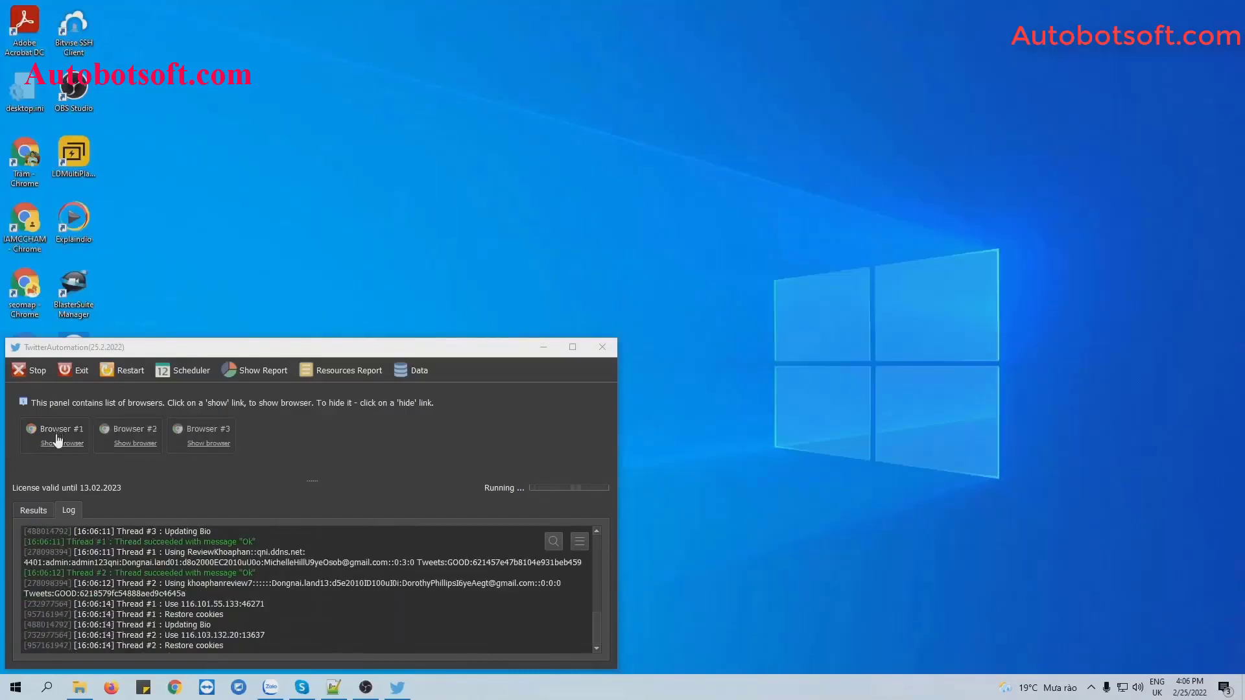
Show Browser #1's window and tile the bot browsers side by side, then in a grid.
click(58, 442)
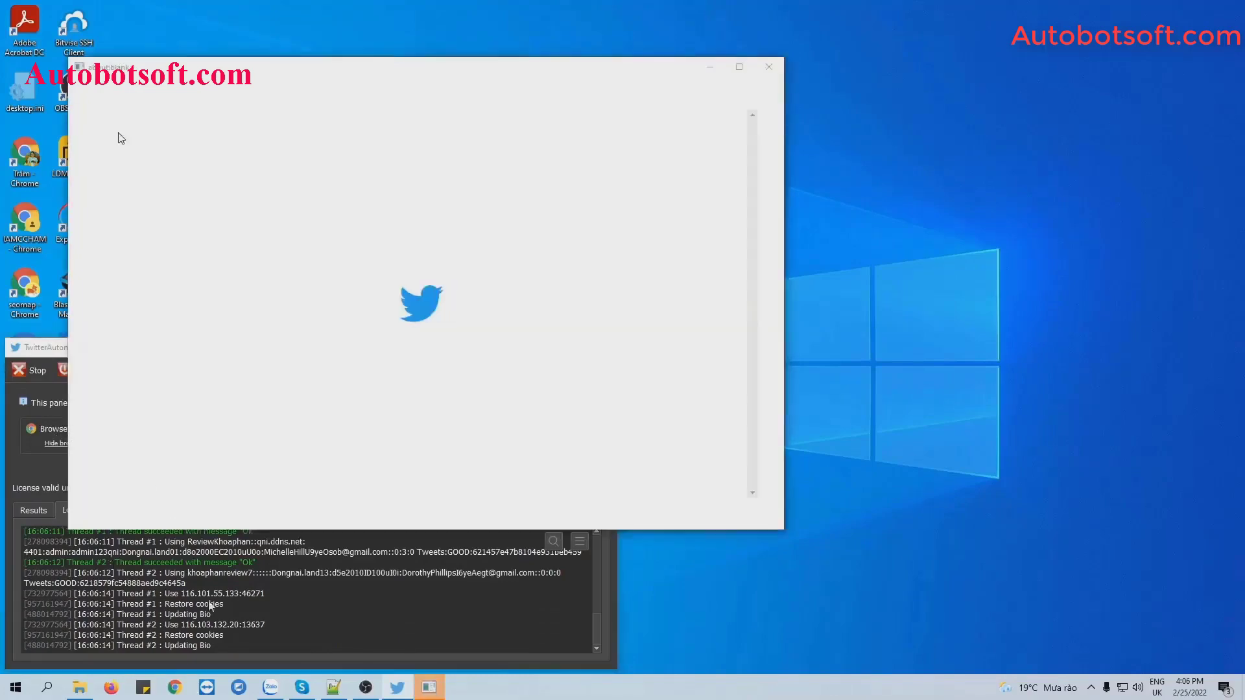
drag(212, 614, 218, 625)
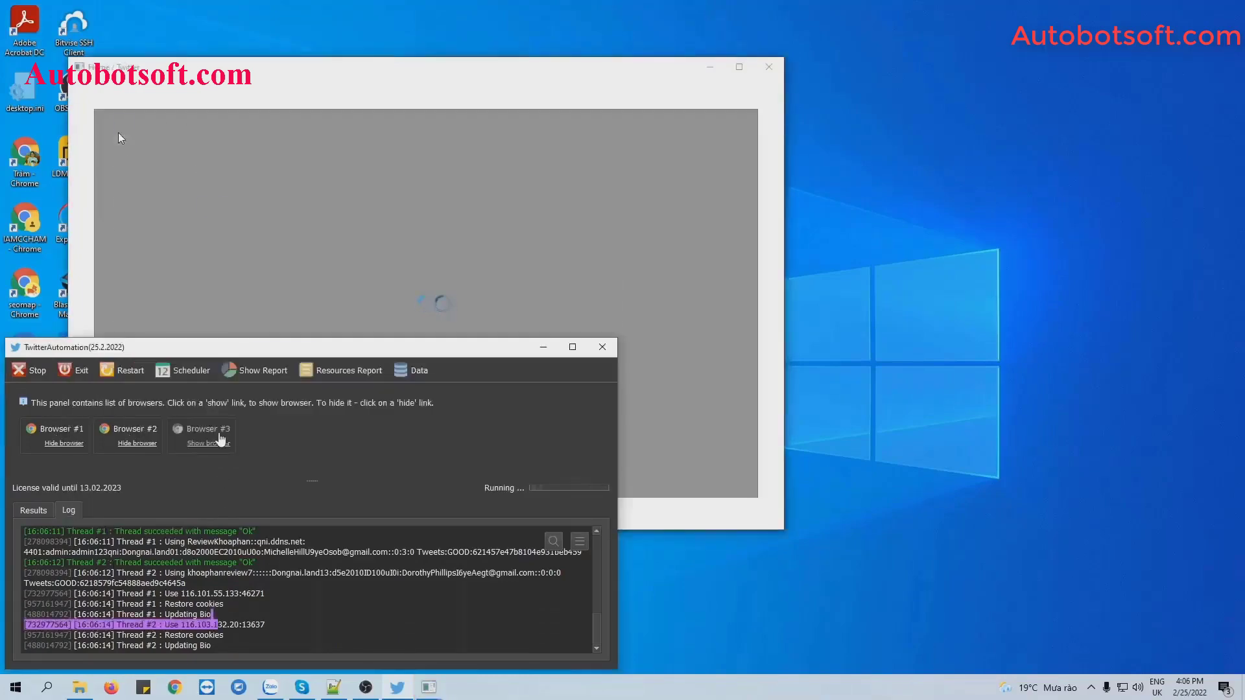
right_click(583, 687)
click(675, 558)
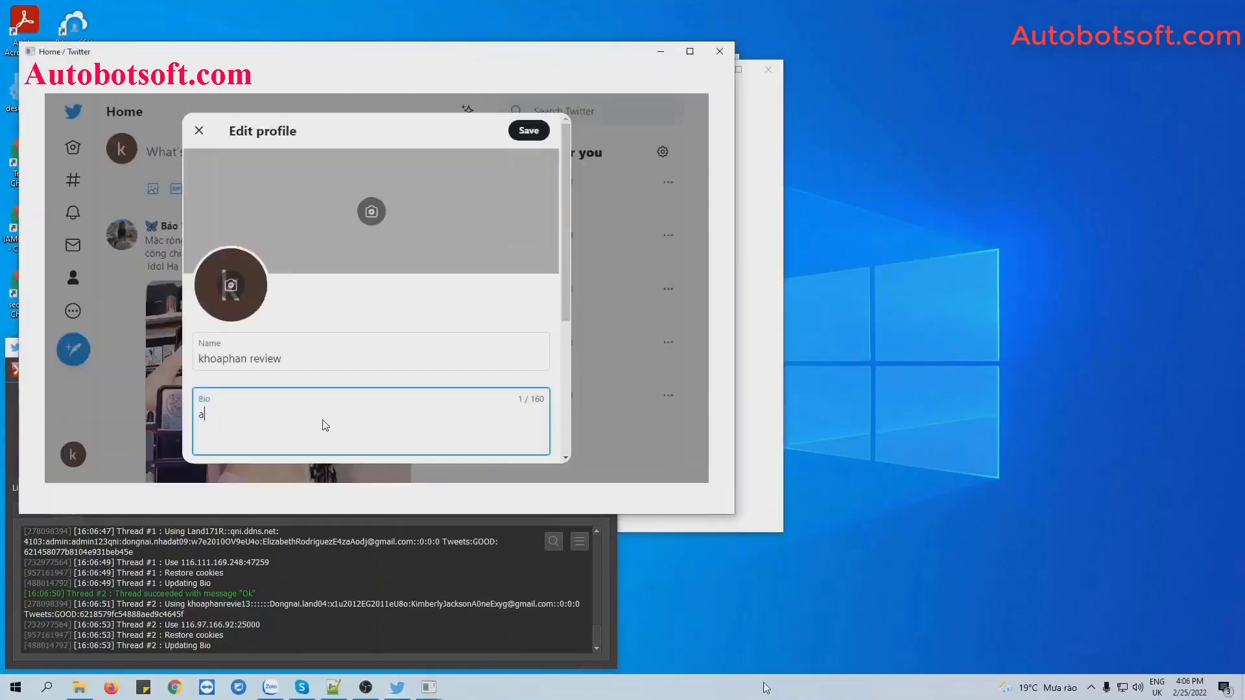
right_click(762, 689)
click(830, 564)
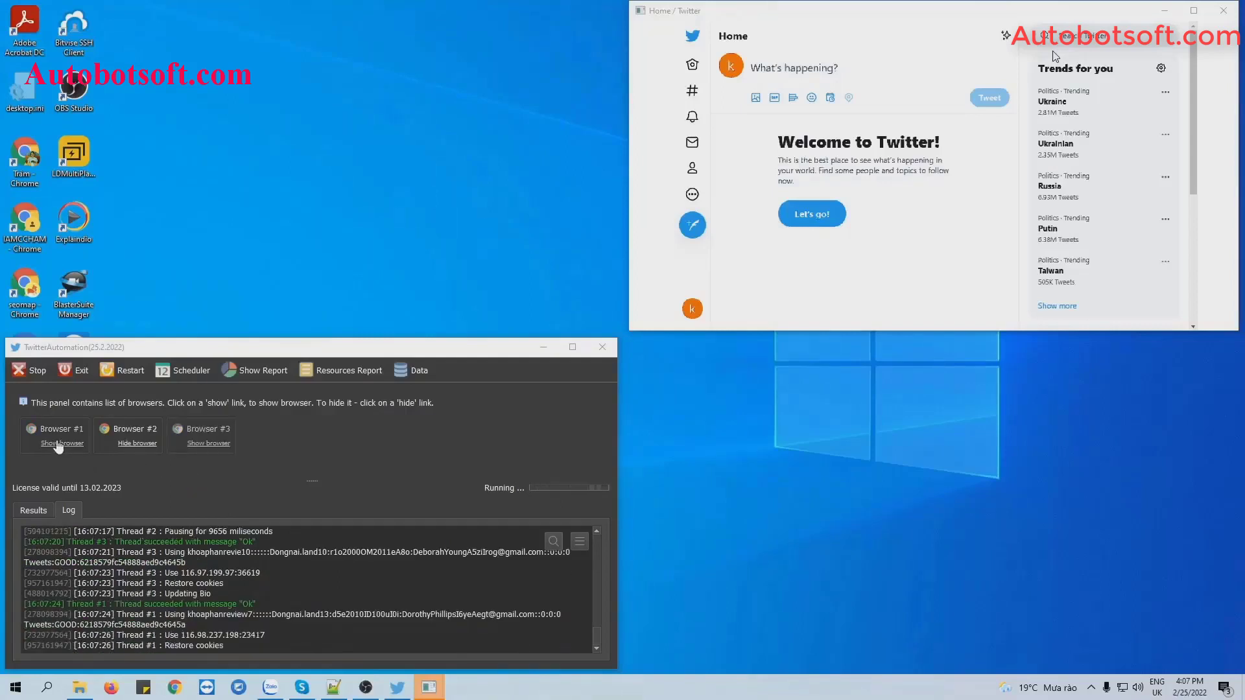
Show Browser #1 and Browser #2 and tile the four windows into a grid.
click(58, 444)
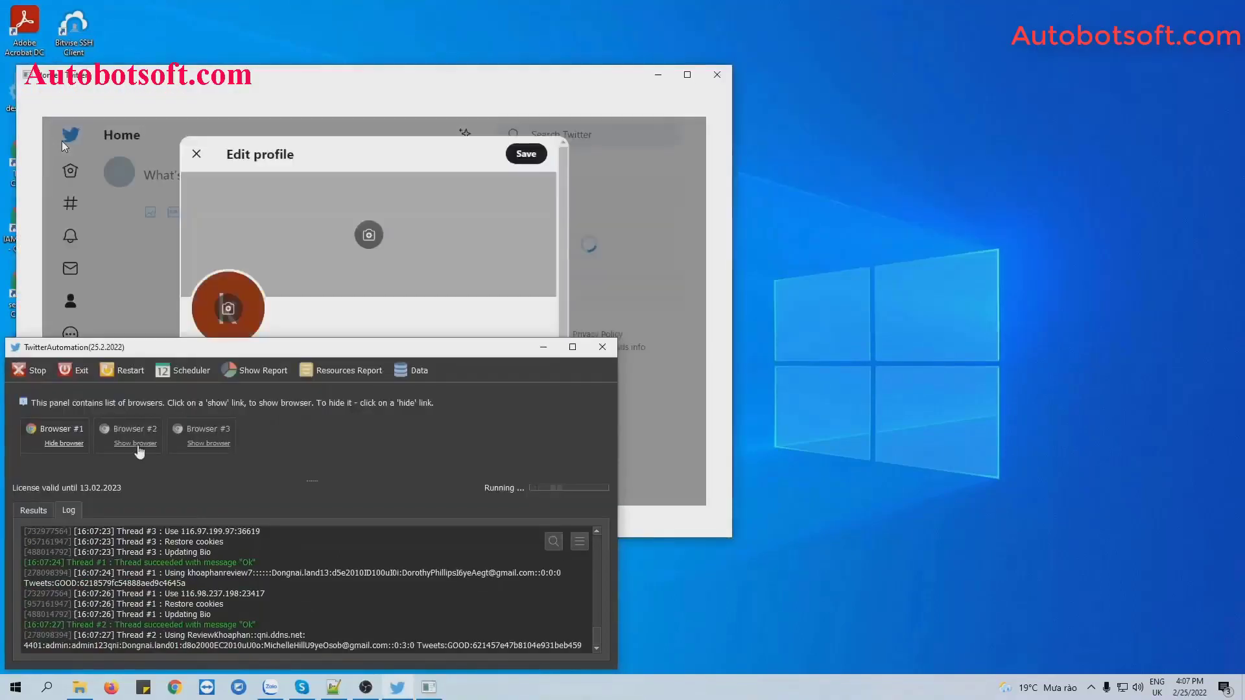
click(132, 446)
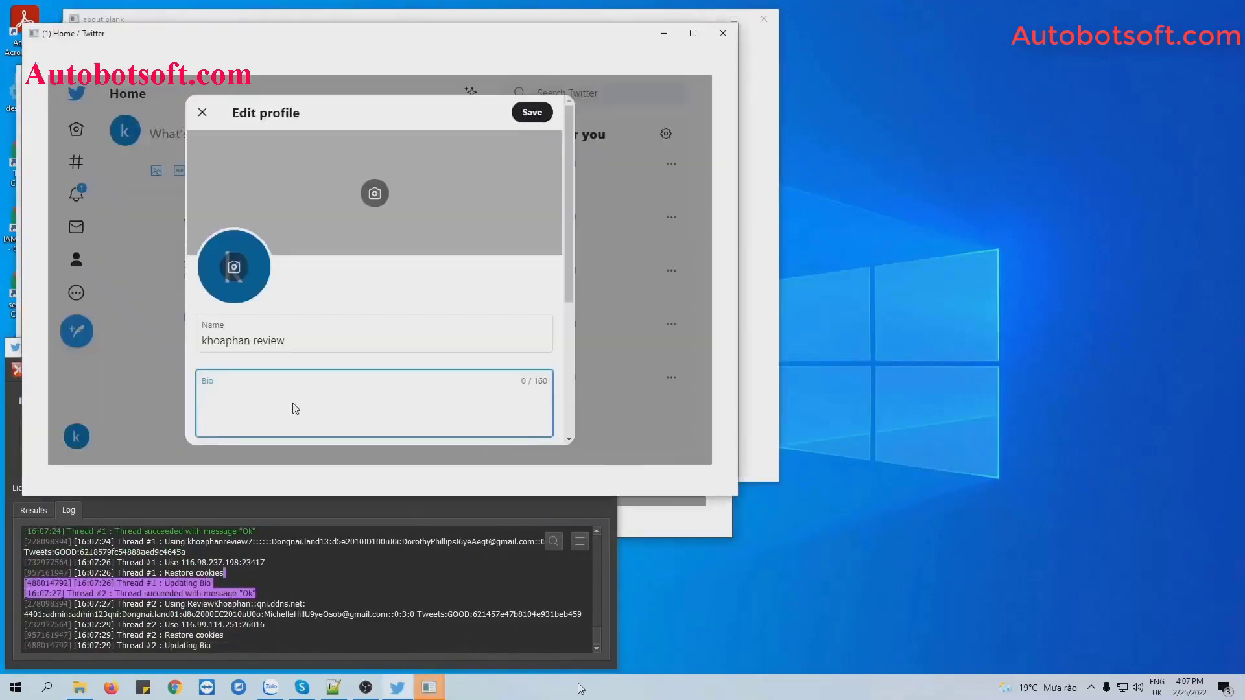
right_click(581, 688)
click(639, 584)
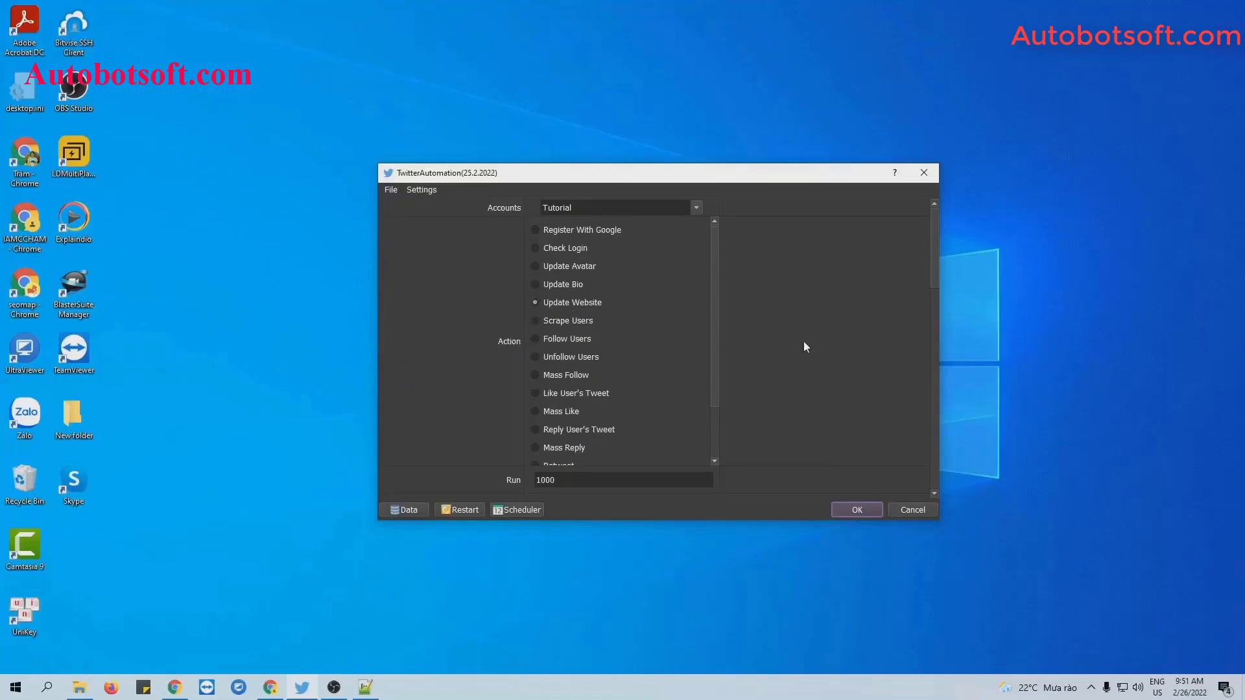
Scroll the settings down to Content File and bring the Twitter-Automation folder window forward.
scroll(861, 352, down, 15)
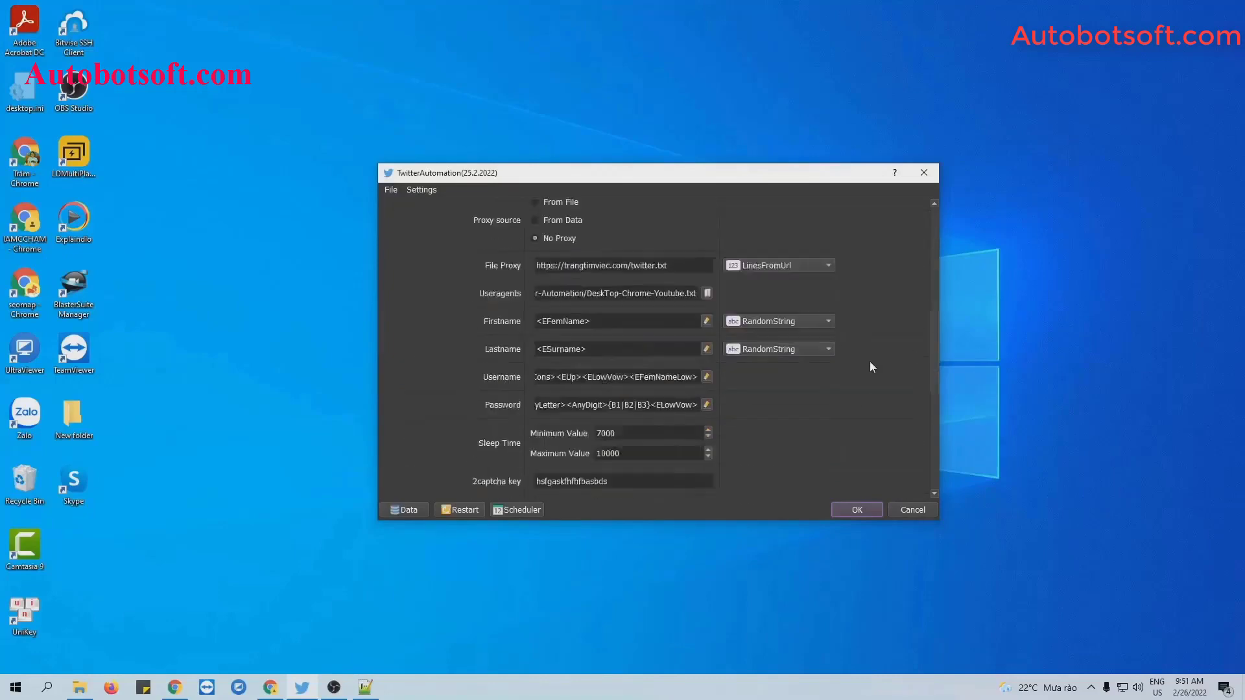
scroll(871, 362, down, 6)
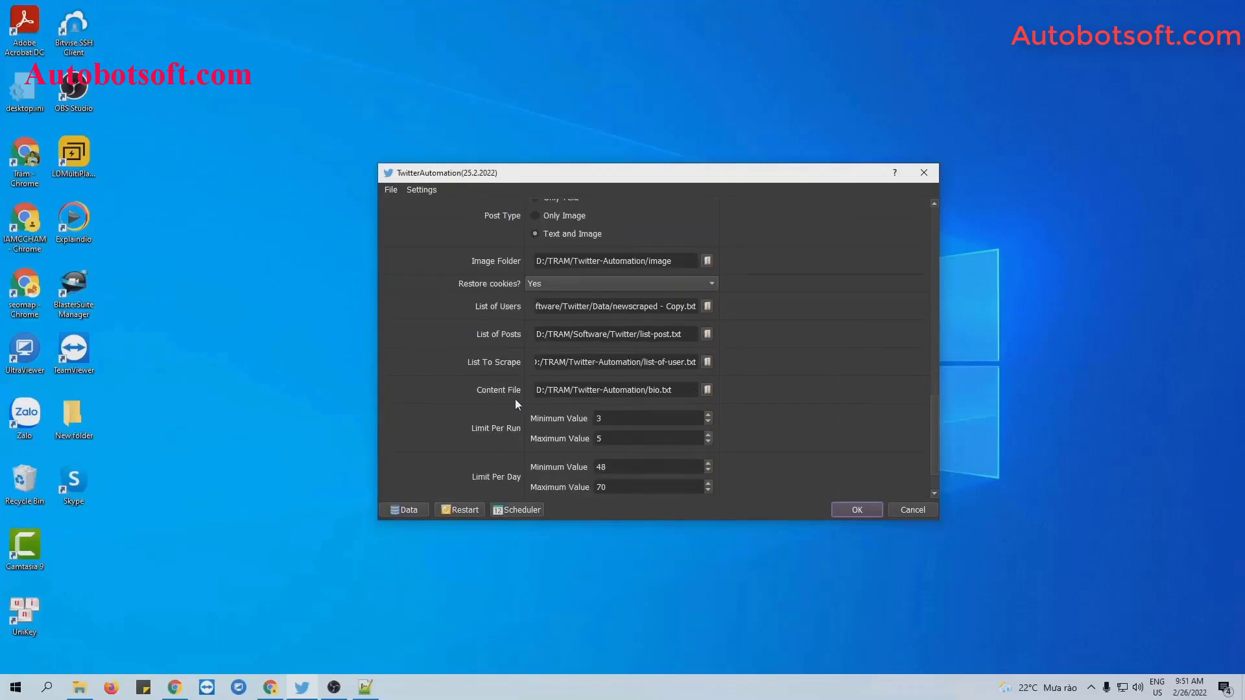
click(79, 688)
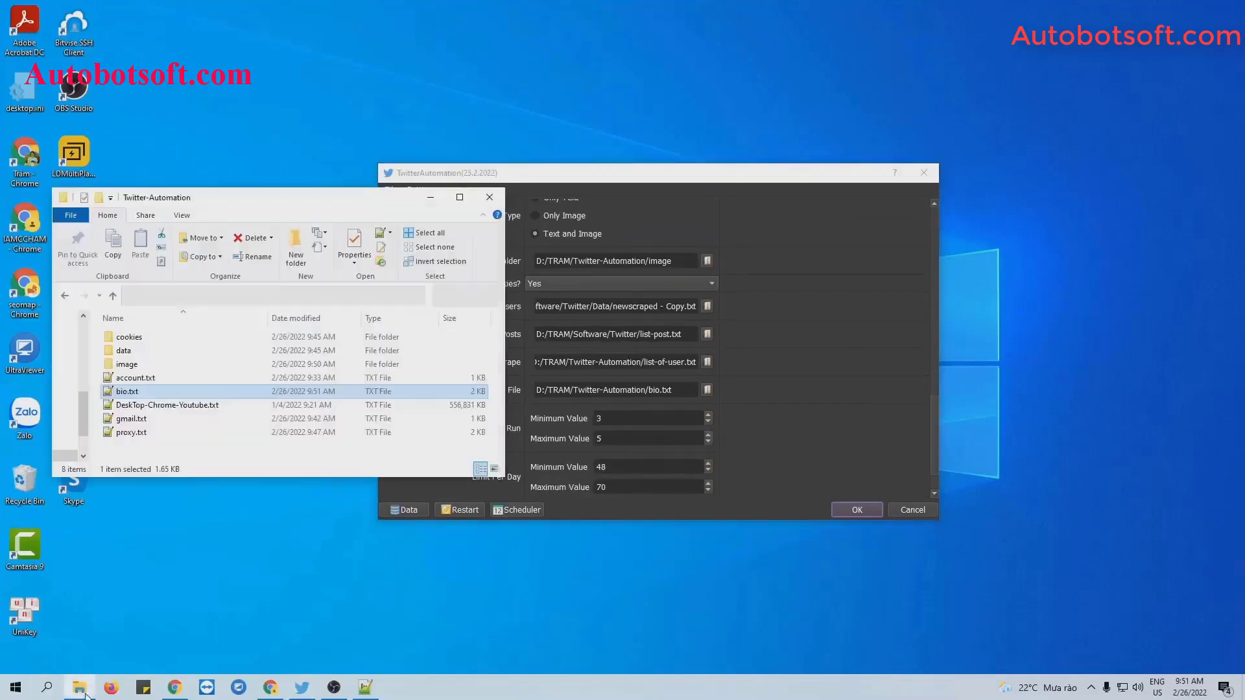
Create a new text document named website.txt in the Twitter-Automation folder.
right_click(225, 450)
mouse_move(265, 621)
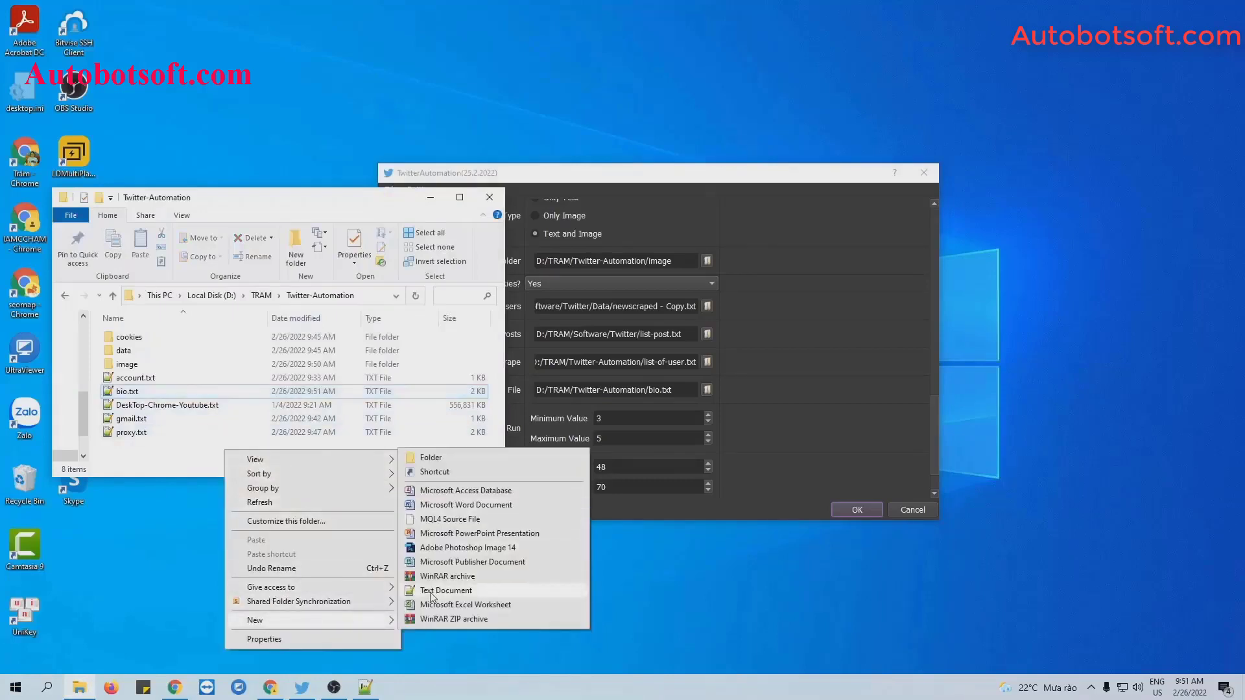
click(430, 592)
text(uebsite)
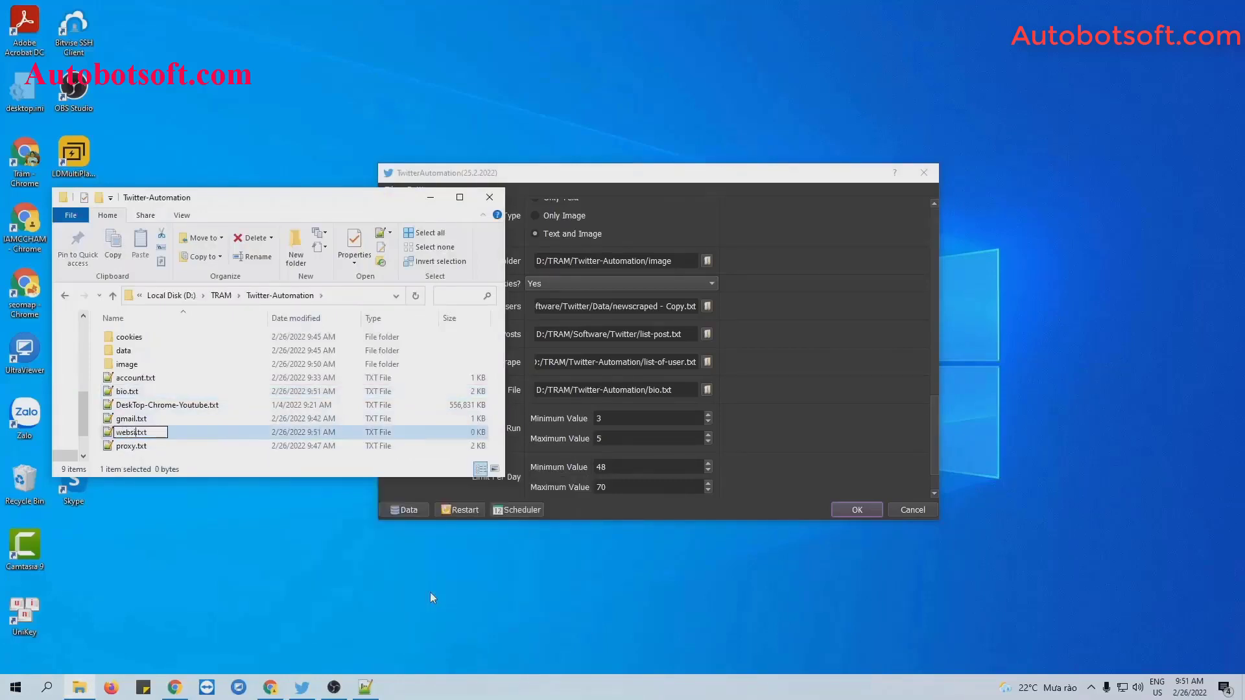
key(Return)
key(Return)
Paste the ten YouTube links into website.txt, save it, and minimize the editor and folder.
text(https://www.youtube.com/watch?v=T7v2K_VCt5c https://www.youtube.com/watch?v=KMjictA8sQo https://www.youtube.com/watch?v=T7v2K_VCt5c https://www.youtube.com/watch?v=6o53R4ZcTiY https://www.youtube.com/watch?v=V3IL0_bodss https://www.youtube.com/watch?v=6o53R4ZcTiY https://www.youtube.com/watch?v=V3IL0_bodss https://www.youtube.com/watch?v=6o53R4ZcTiY https://www.youtube.com/watch?v=6o53R4ZcTiY https://www.youtube.com/watch?v=V3IL0_bodss)
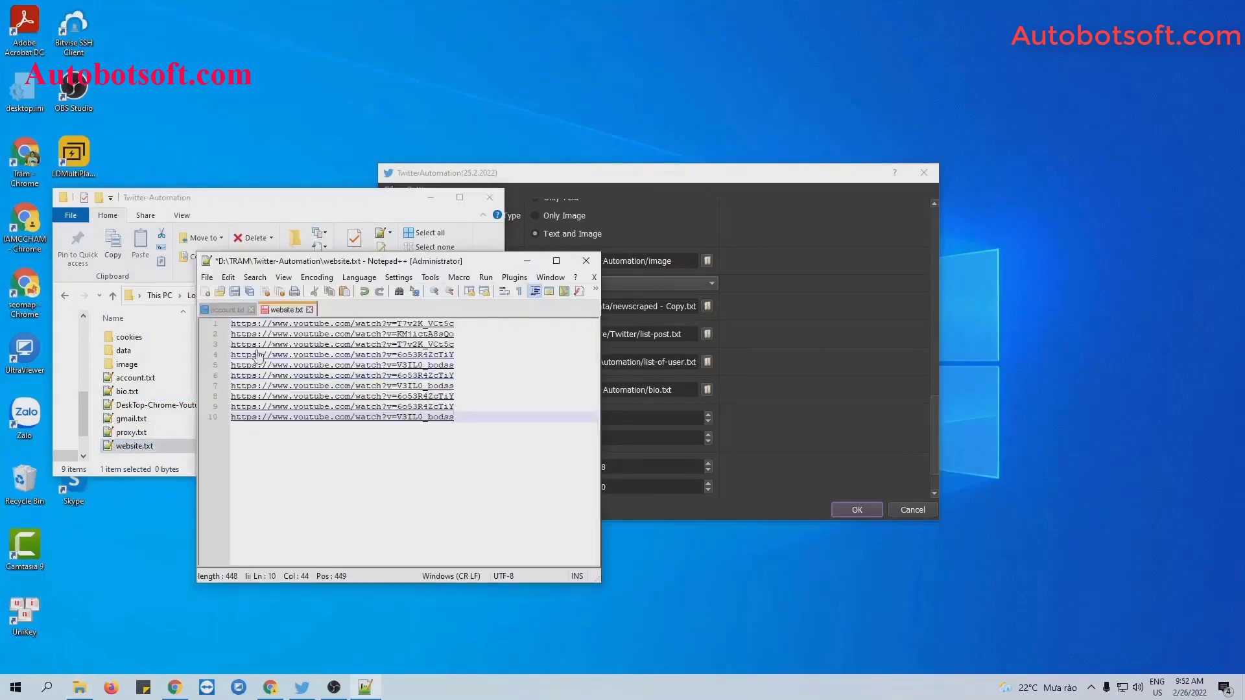
click(234, 292)
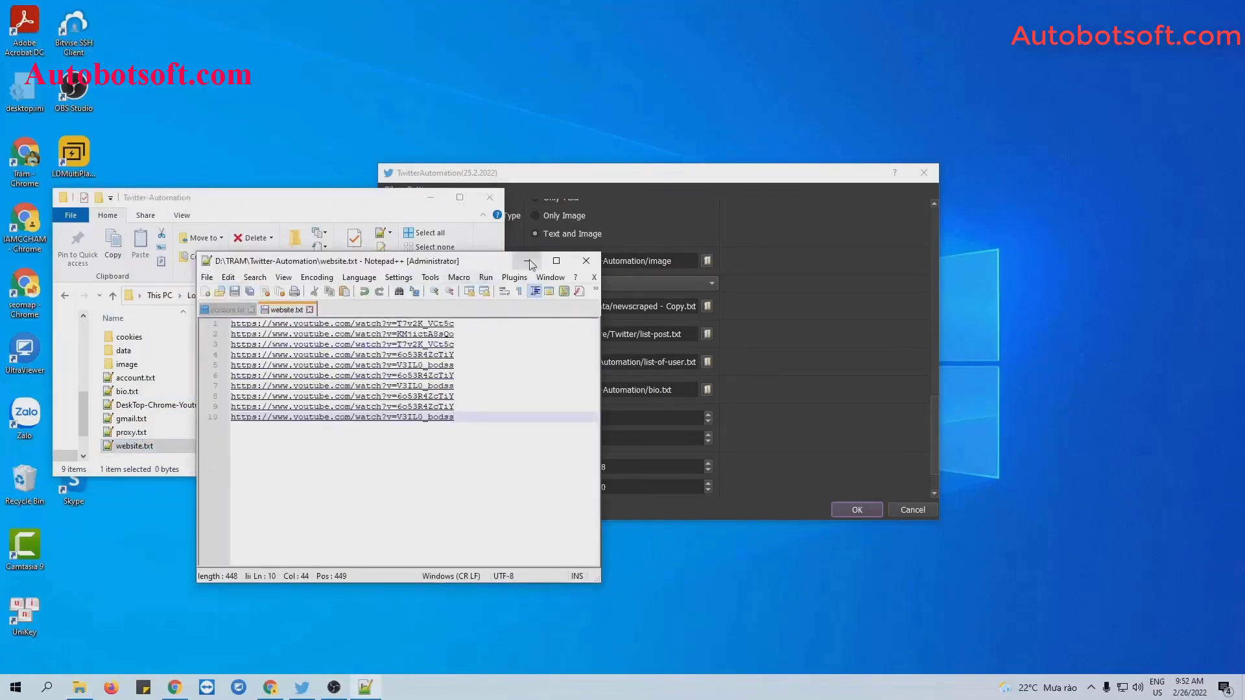
click(526, 260)
click(430, 197)
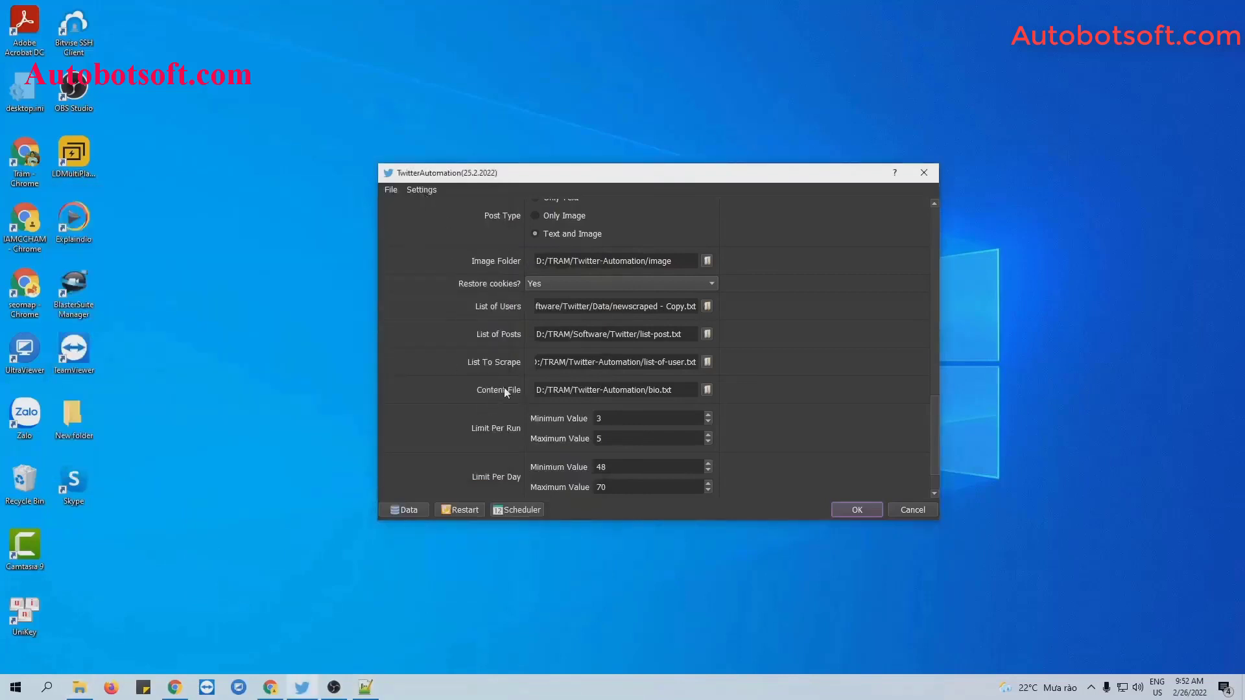
Set the Content File to D:/TRAM/Twitter-Automation/website.txt and apply the settings.
click(707, 389)
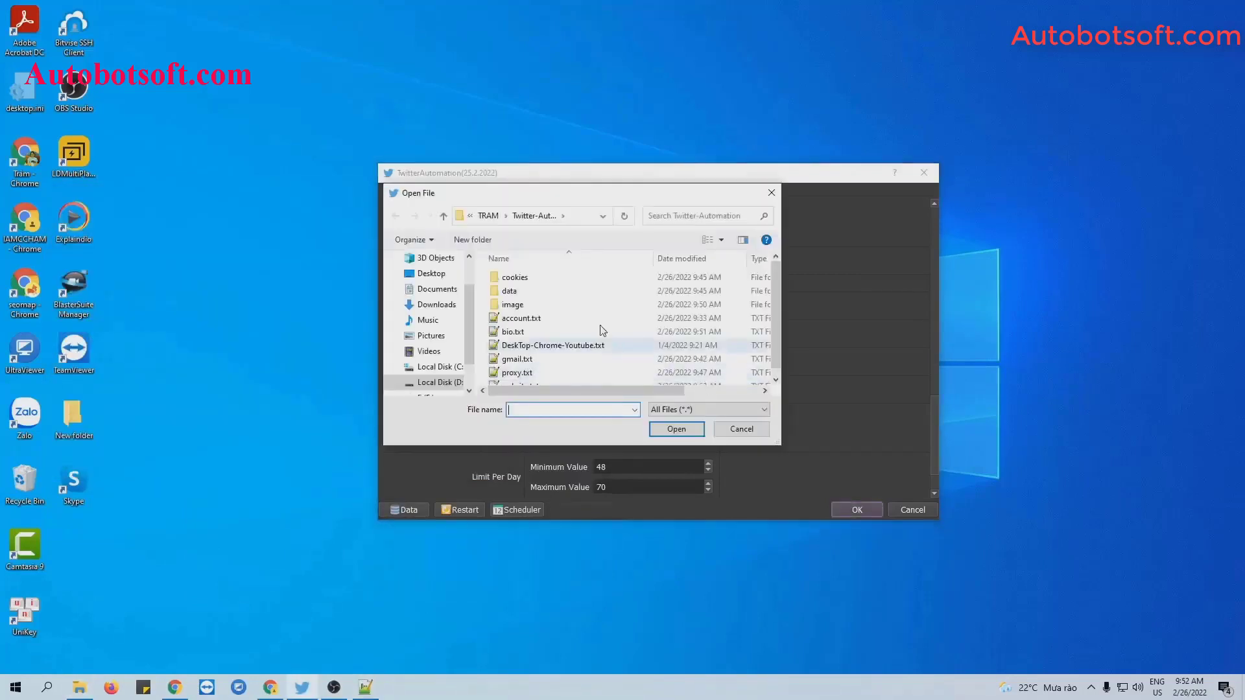
scroll(561, 328, down, 1)
click(522, 378)
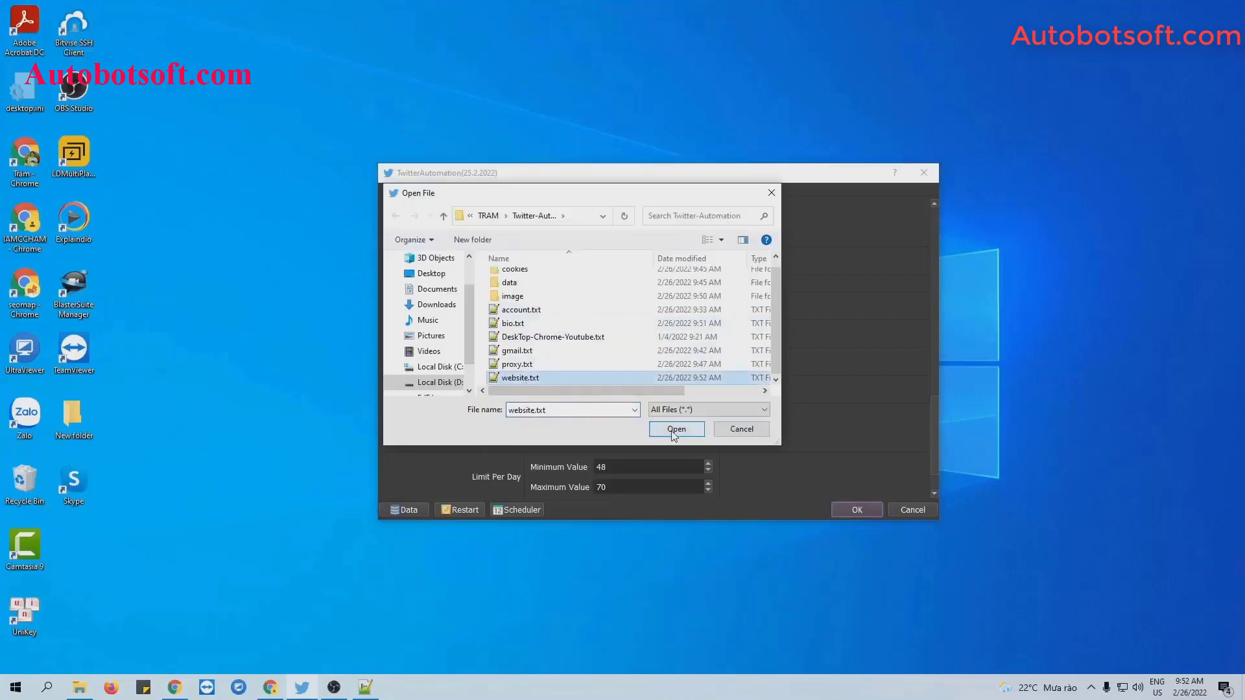
click(676, 428)
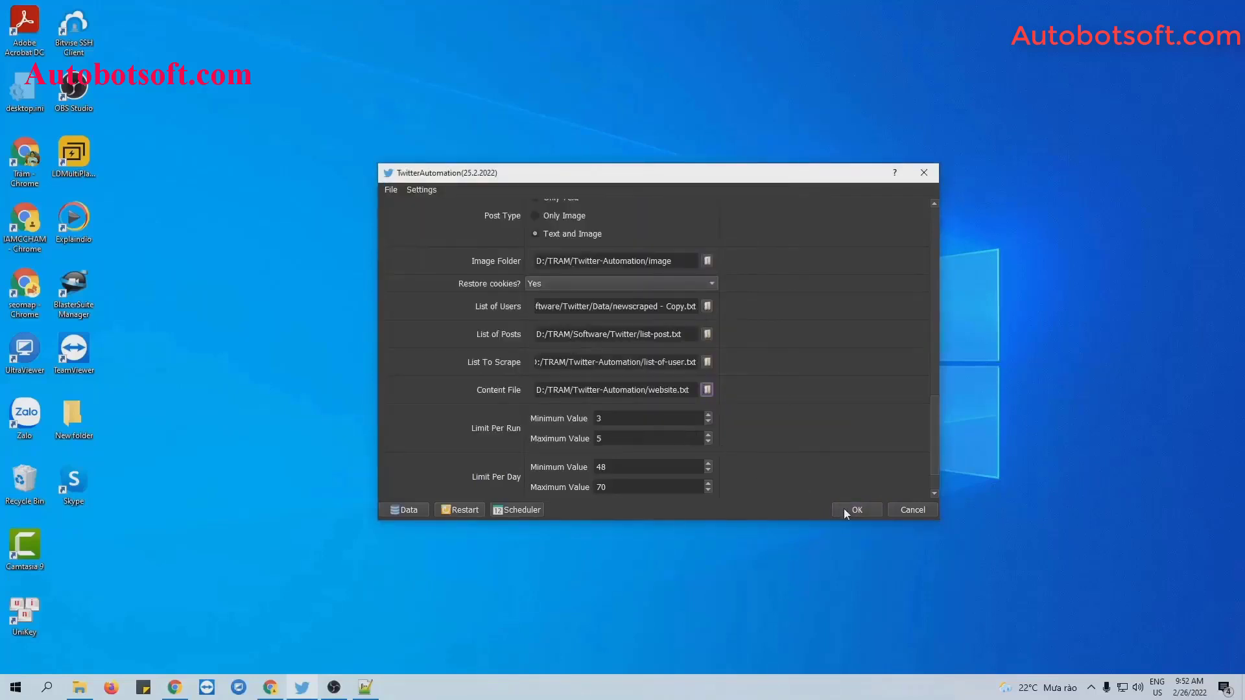
click(845, 511)
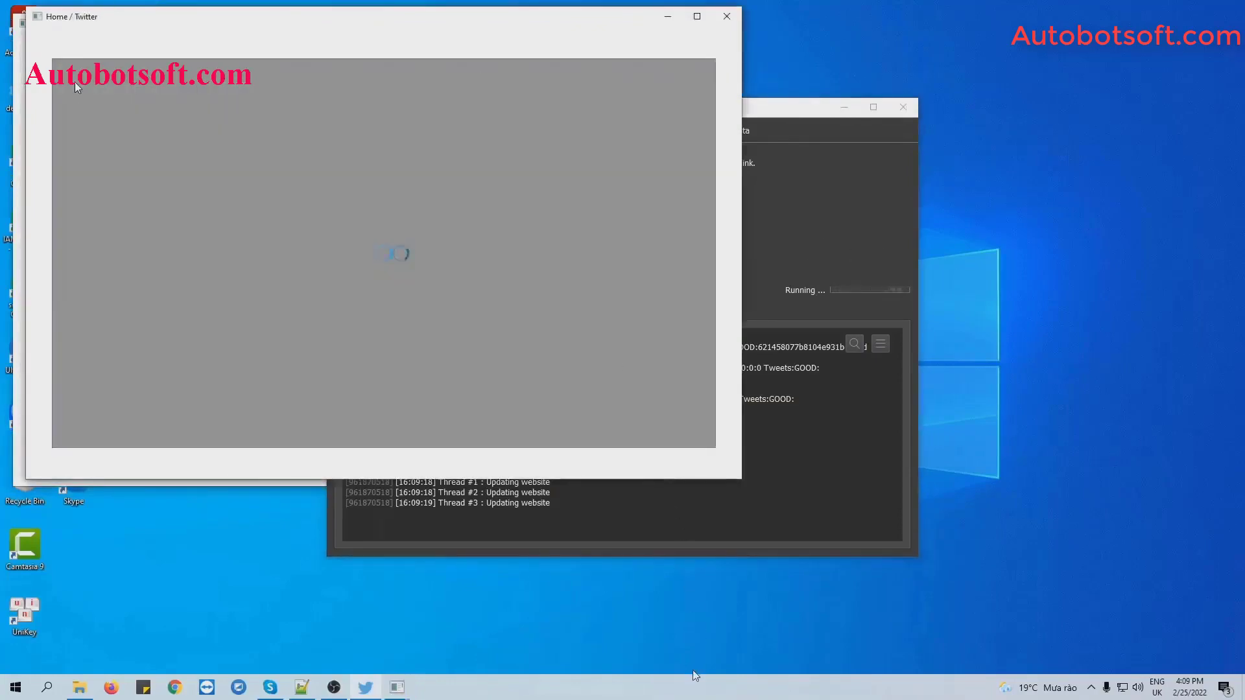
Show Browsers #1, #2 and #3 and tile the windows into quadrants.
right_click(695, 675)
click(791, 561)
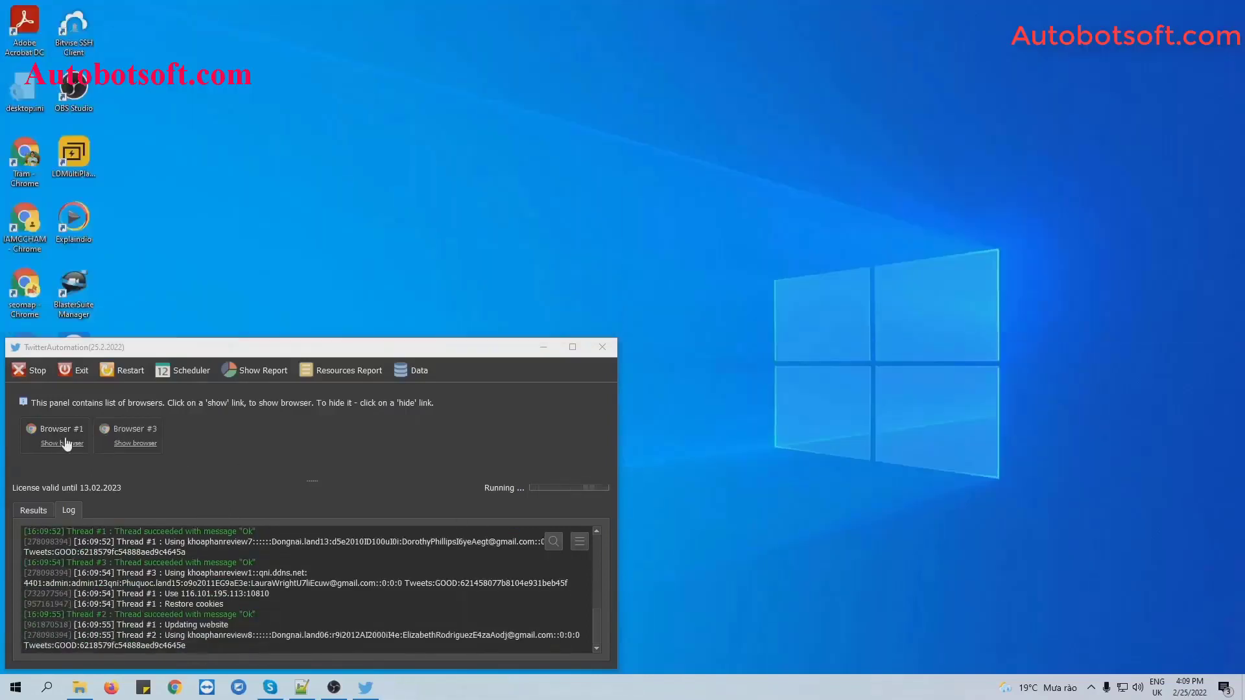
click(61, 444)
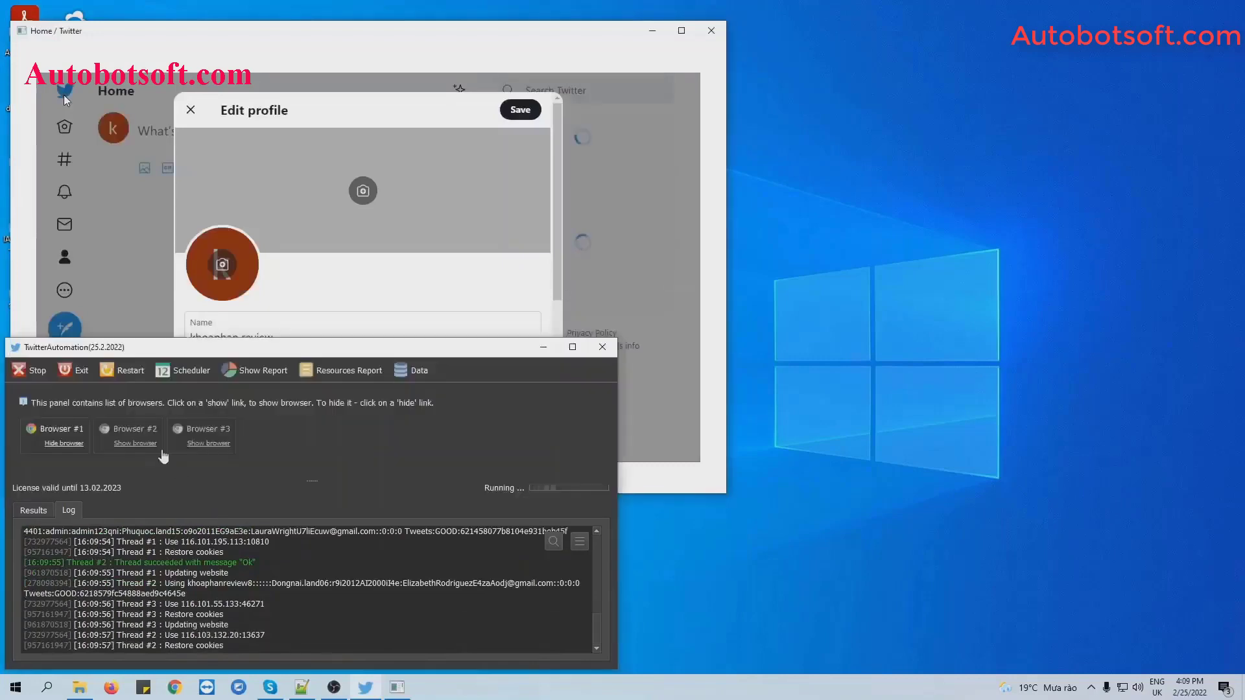
click(135, 444)
click(208, 443)
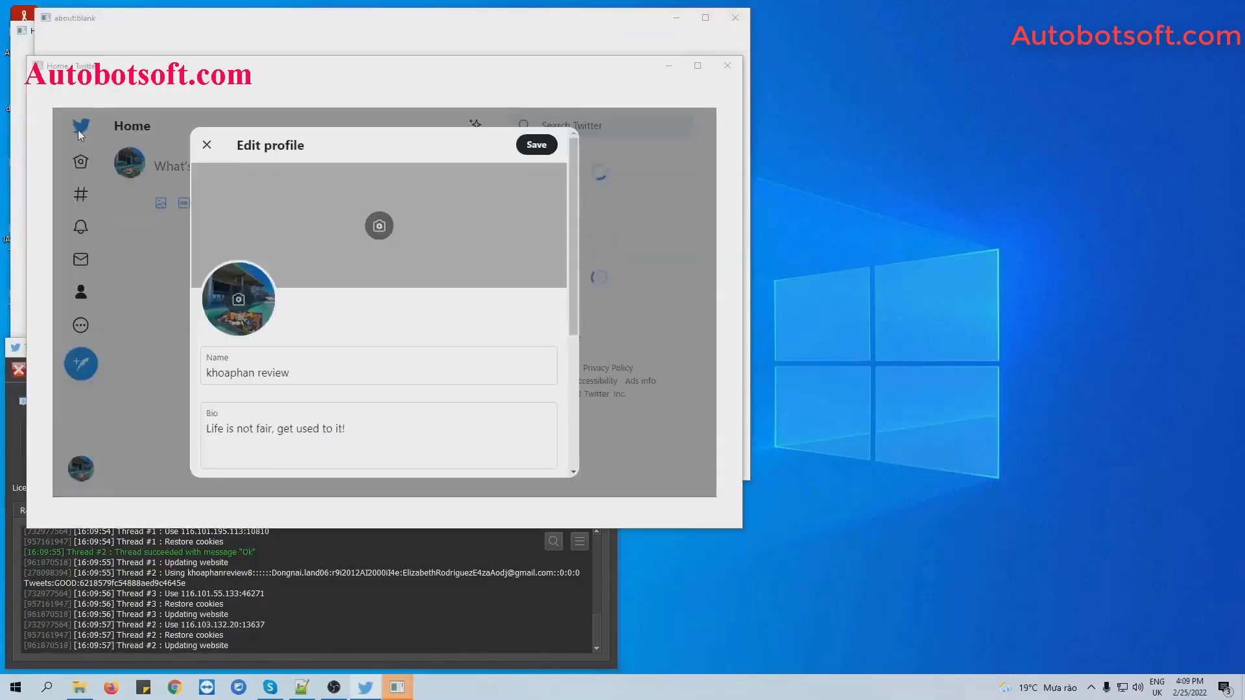
right_click(649, 688)
click(746, 549)
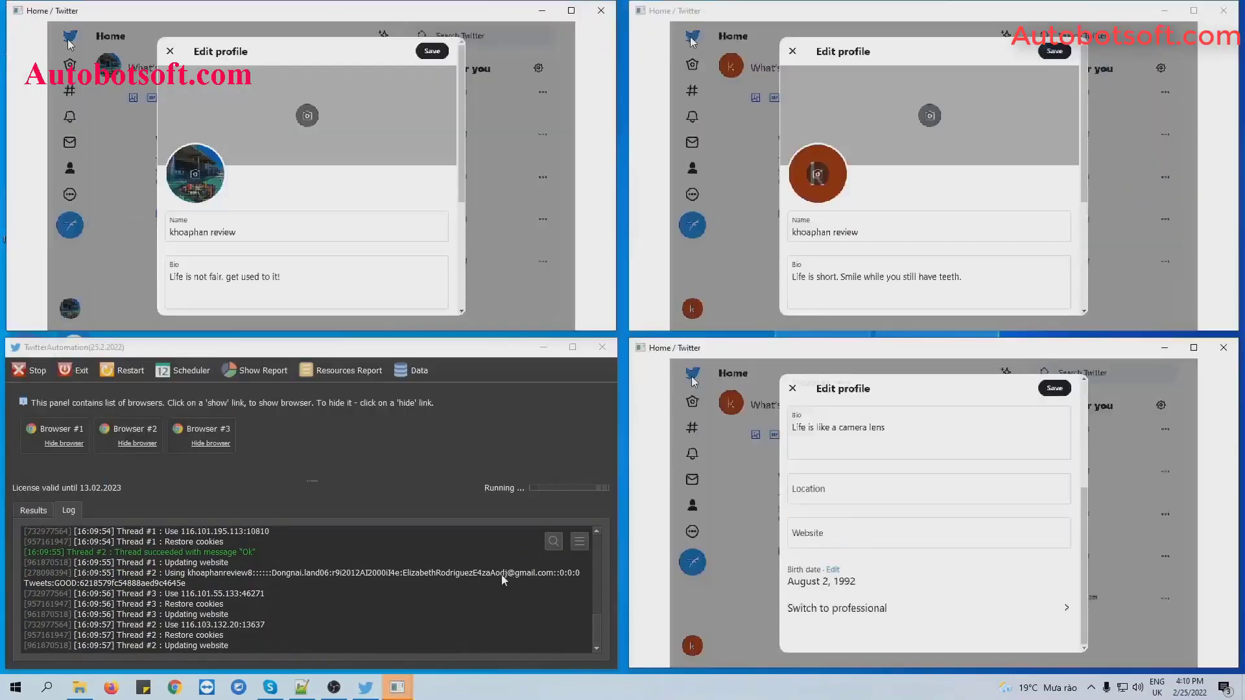